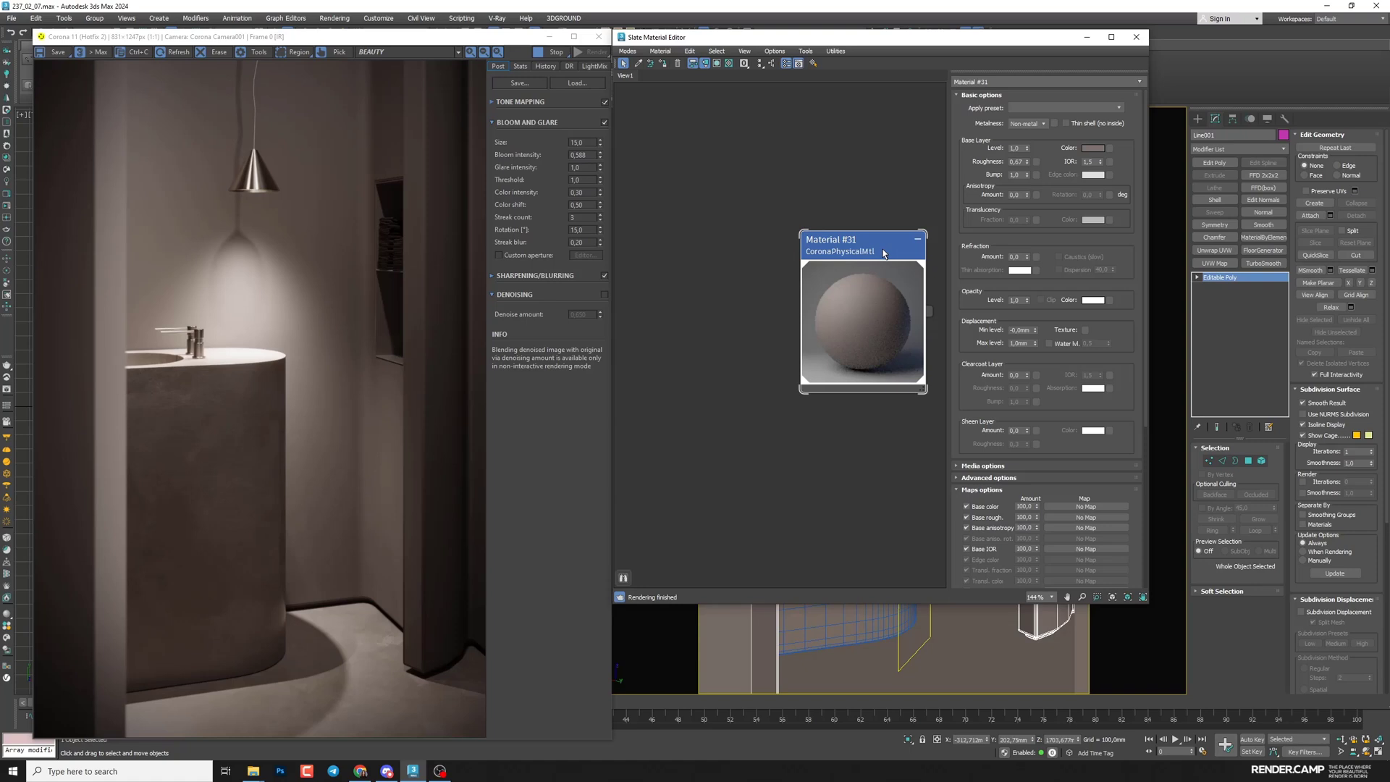
- Open the material's base colour picker, reposition it, and close it without changing the colour
click(1089, 148)
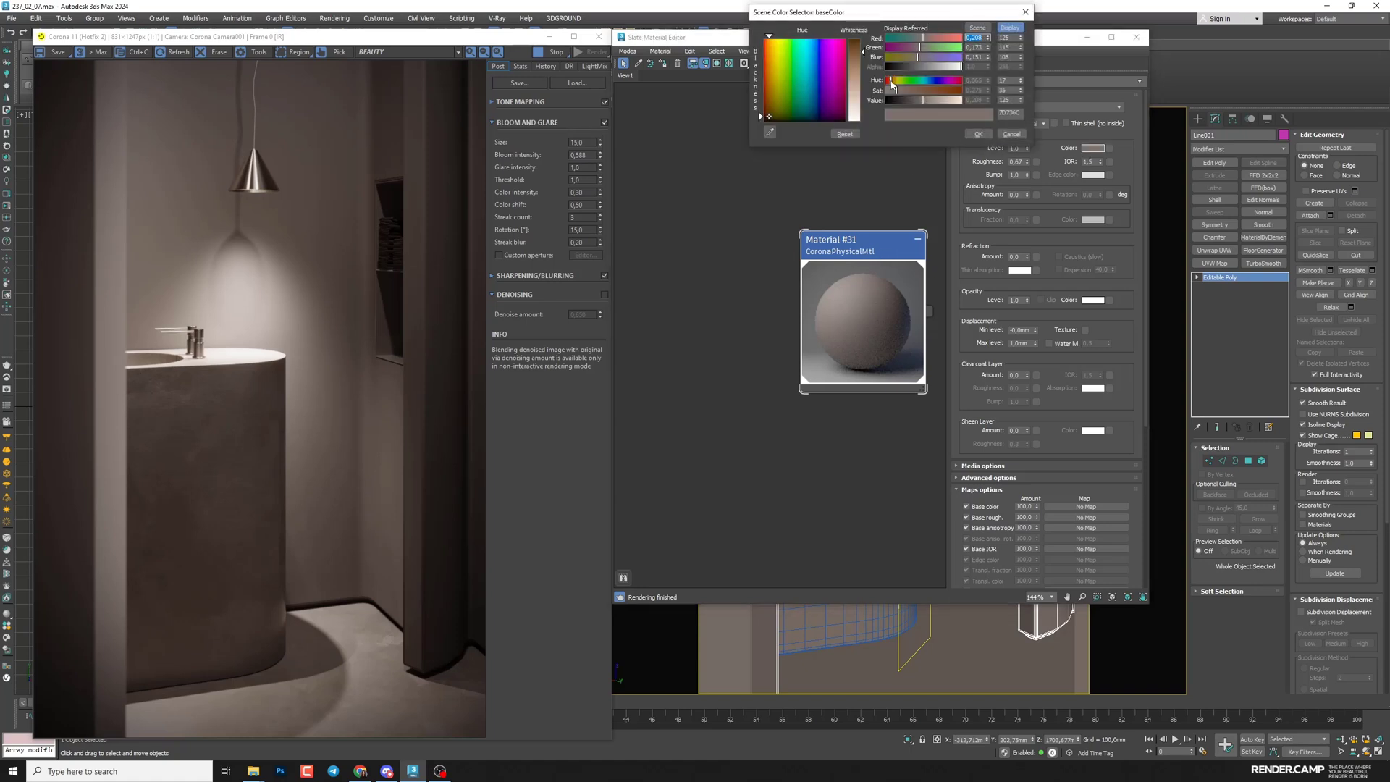
drag(884, 16, 778, 84)
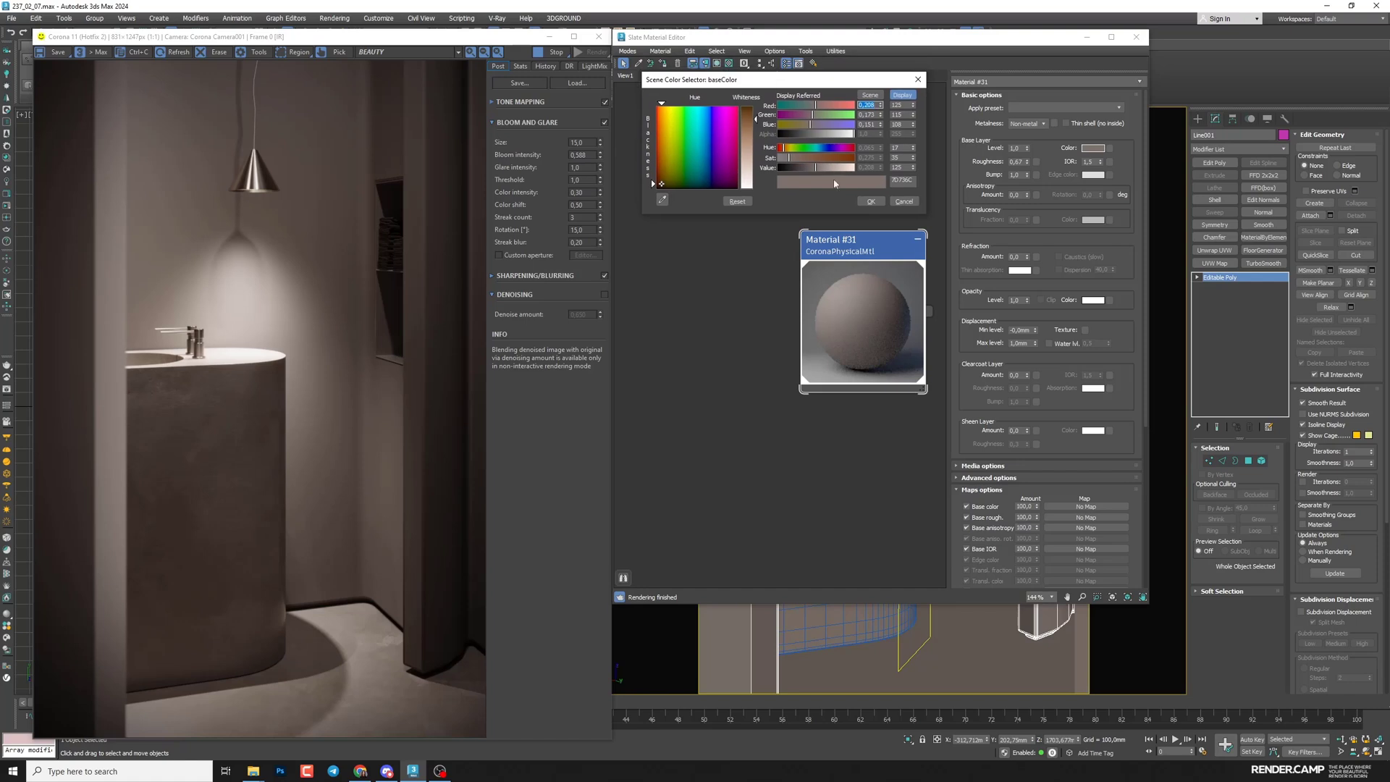
click(870, 202)
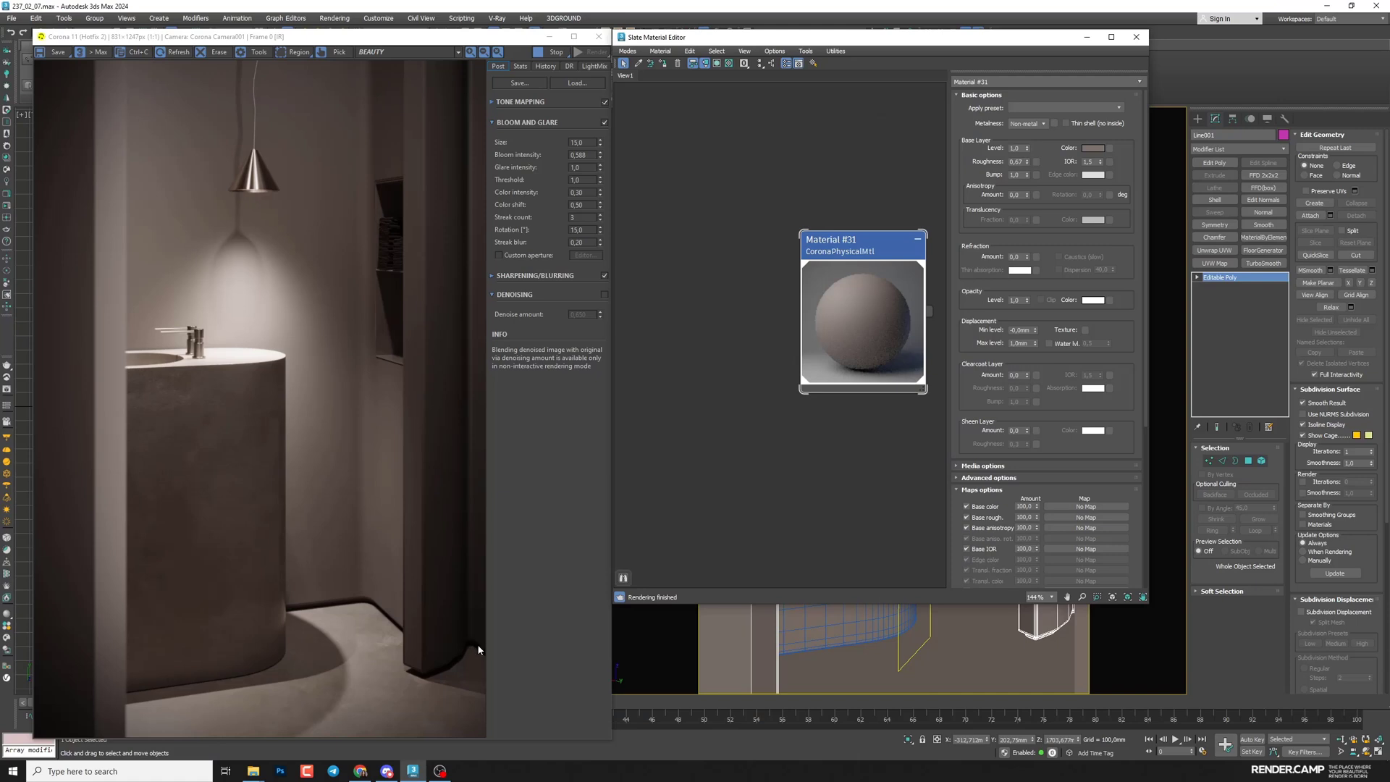
- Browse down through the Textures.com plaster search results
click(360, 771)
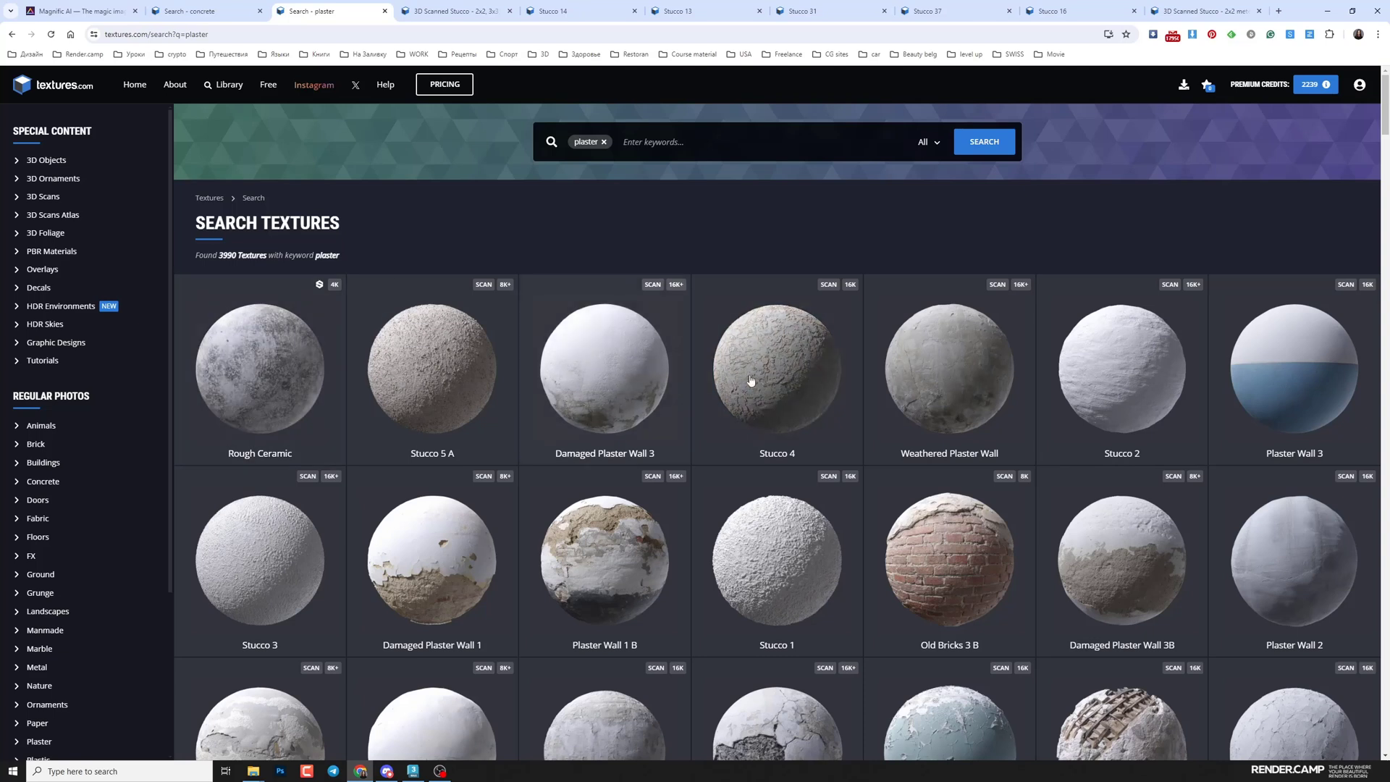
scroll(857, 391, down, 2)
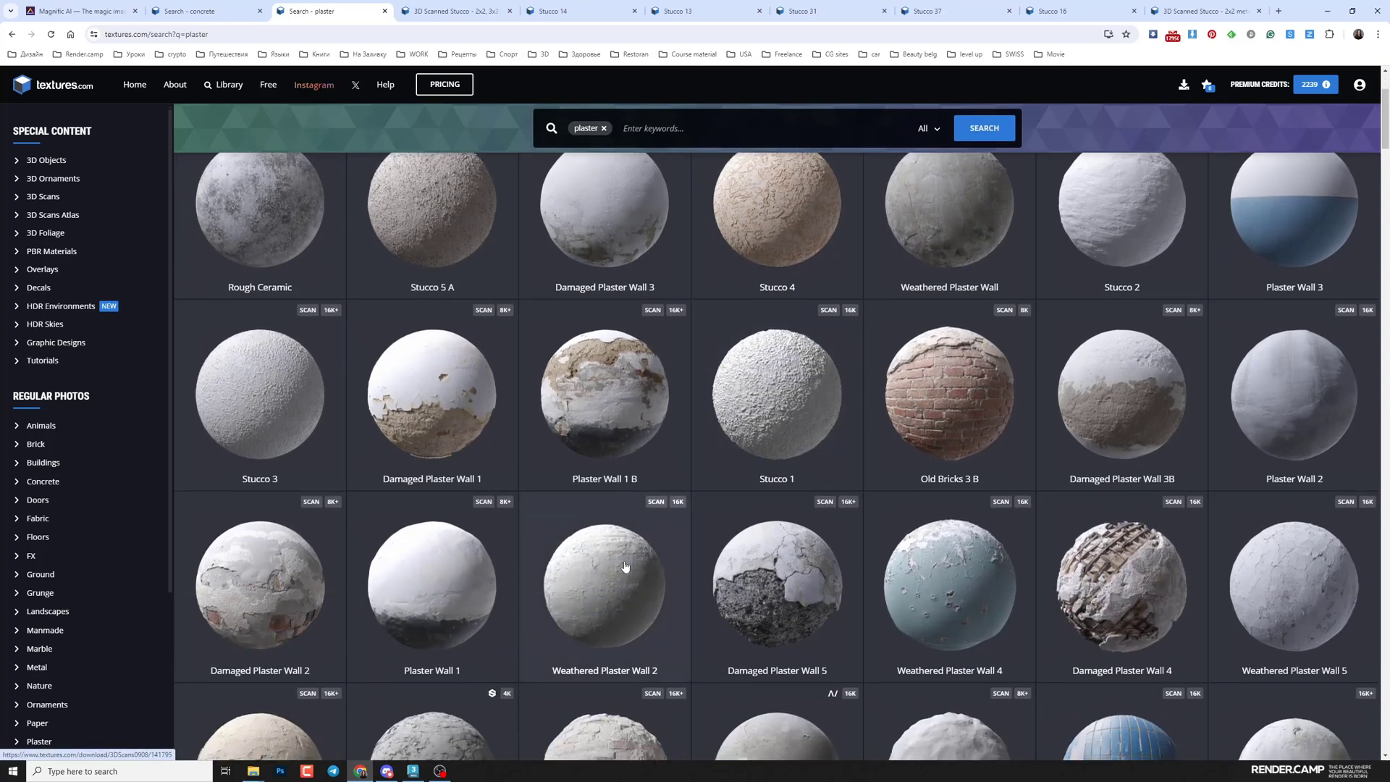
scroll(419, 512, down, 9)
scroll(549, 507, down, 1)
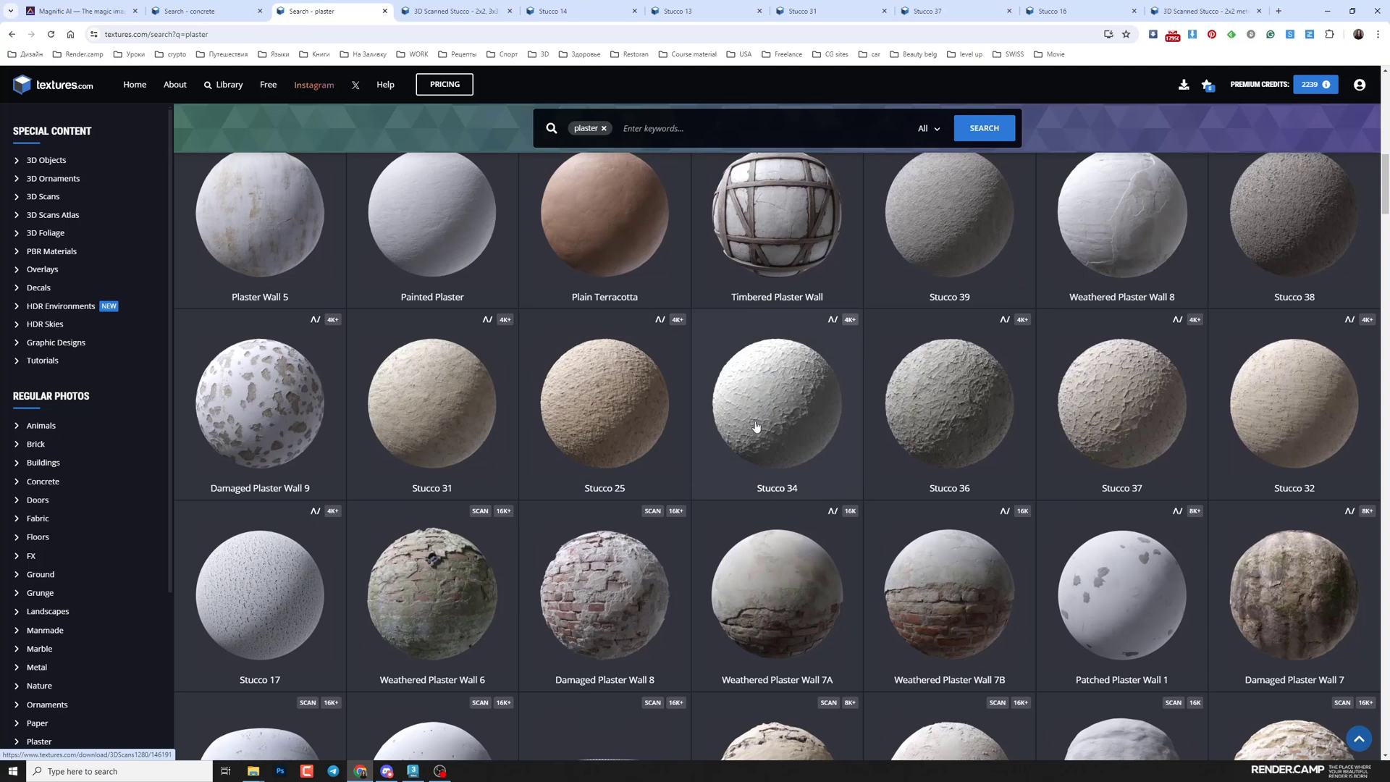
- Compare Stucco 14, 13, 31 and 37, then settle on the 3D Scanned Stucco 2x2 Meters page
click(454, 14)
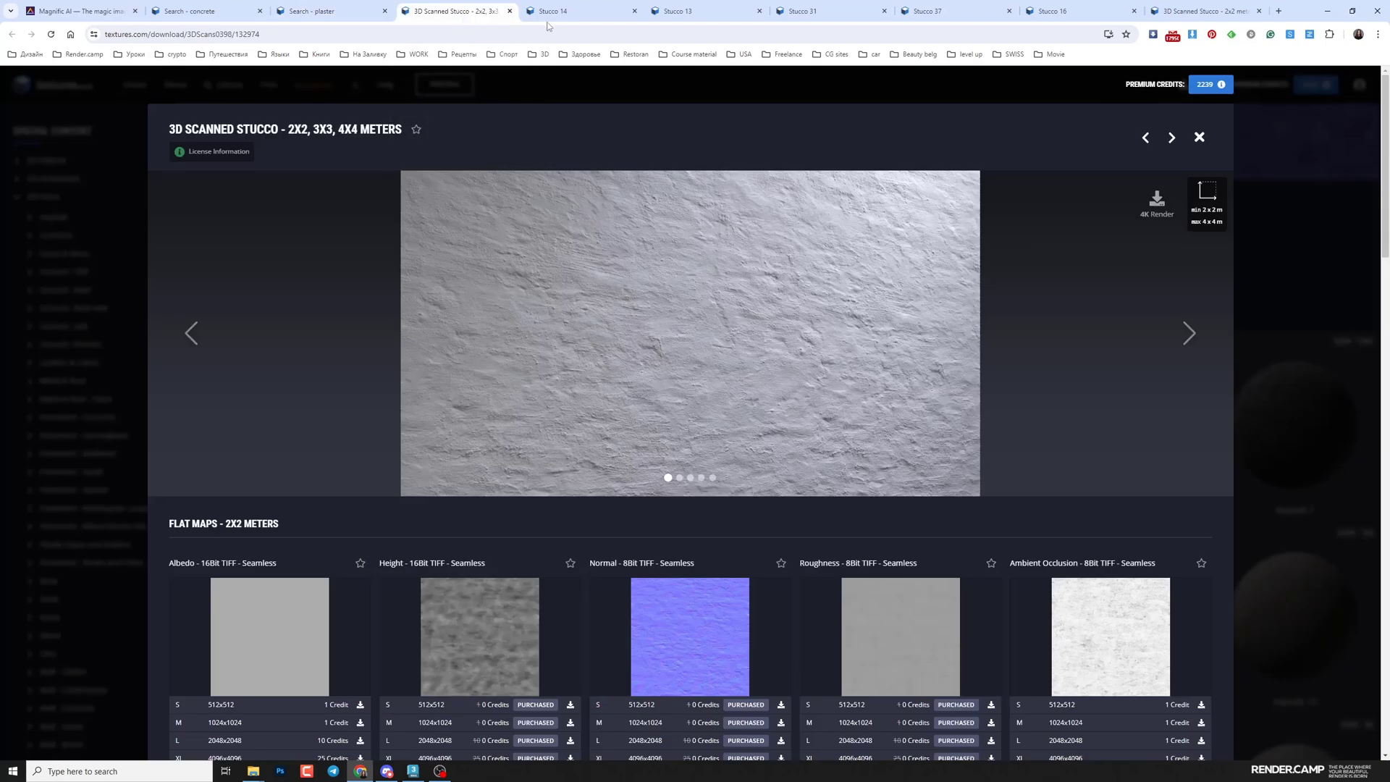
click(576, 15)
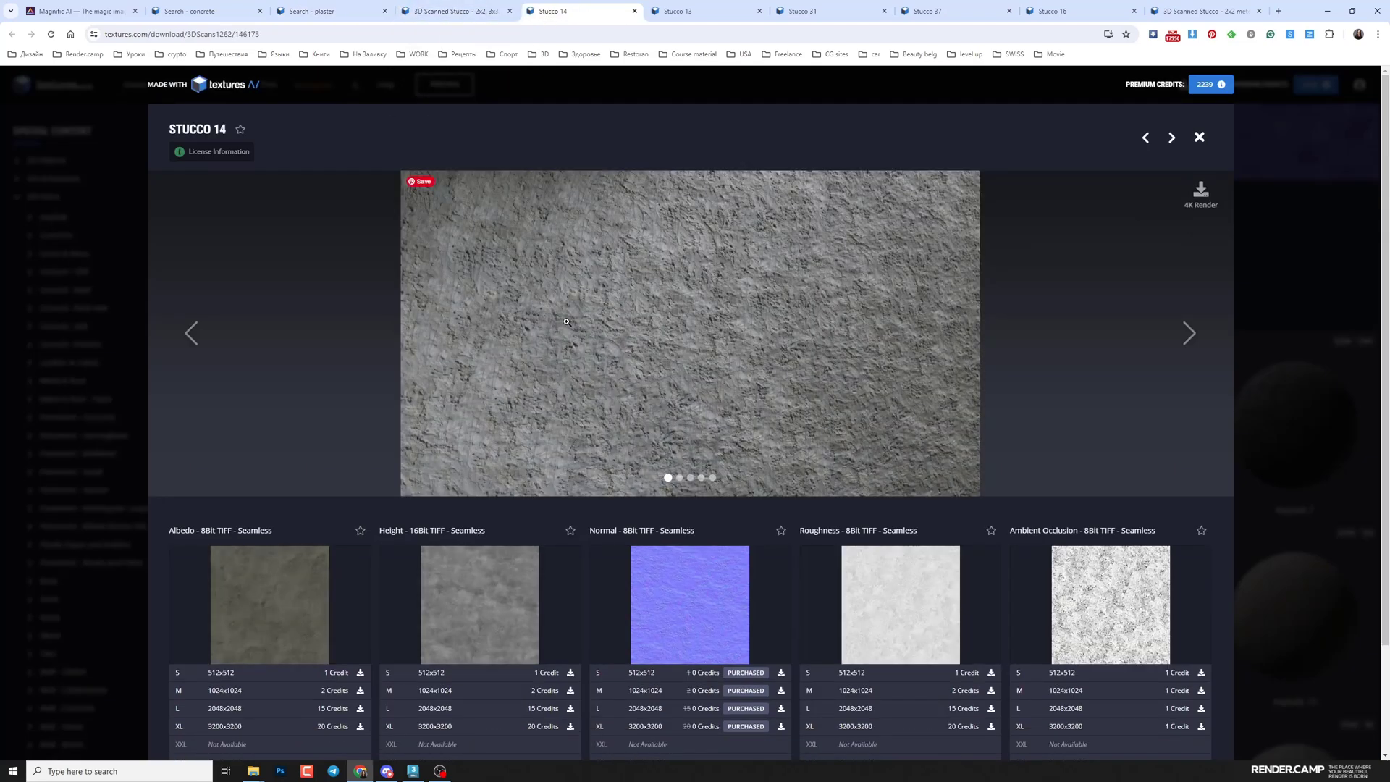
click(679, 16)
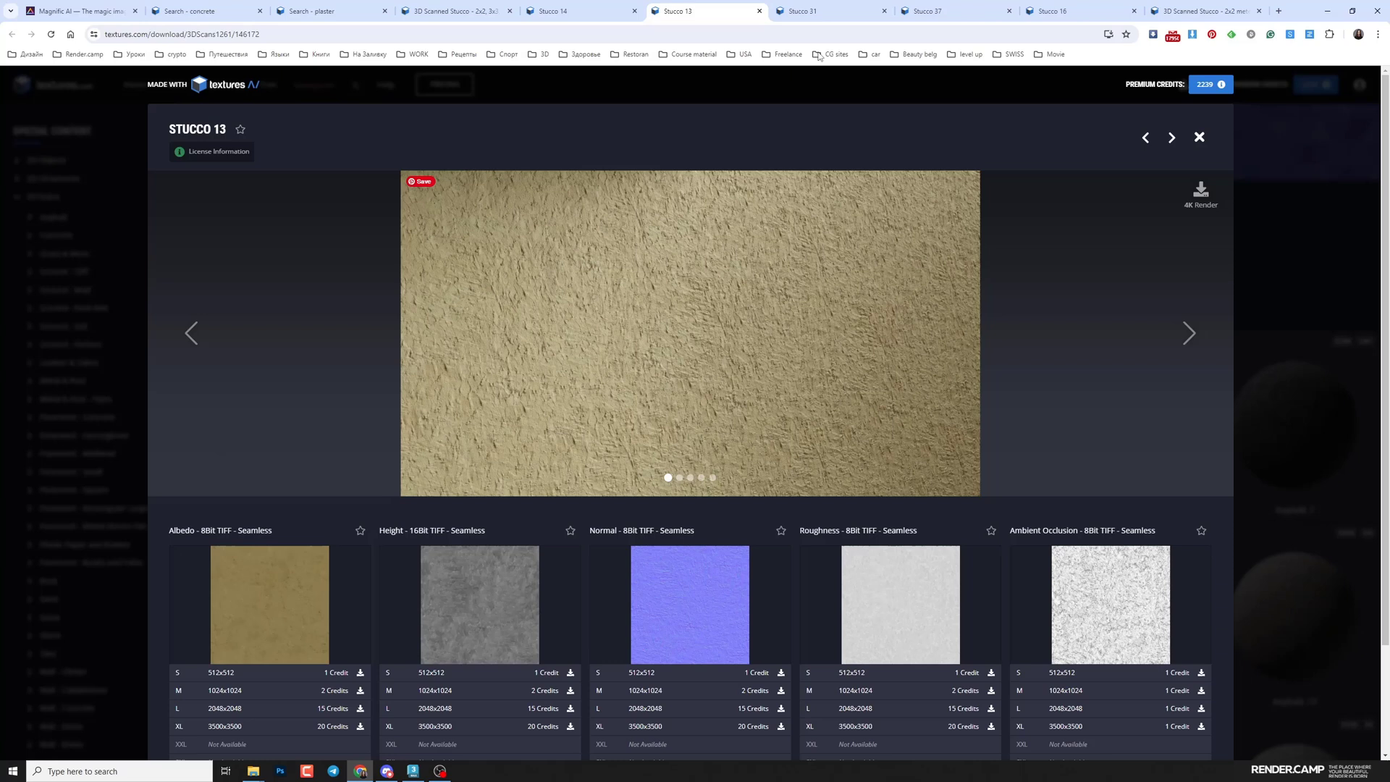
click(814, 12)
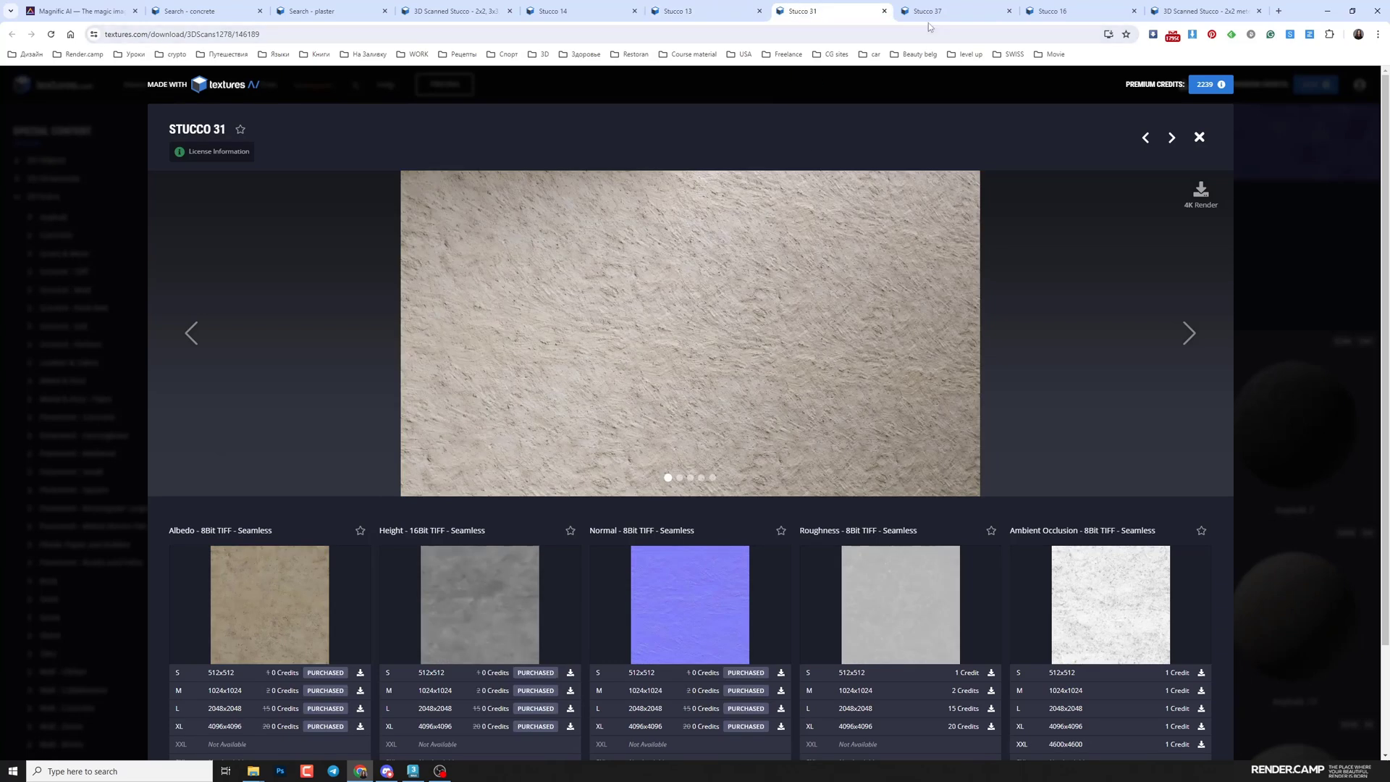
click(953, 9)
click(1201, 11)
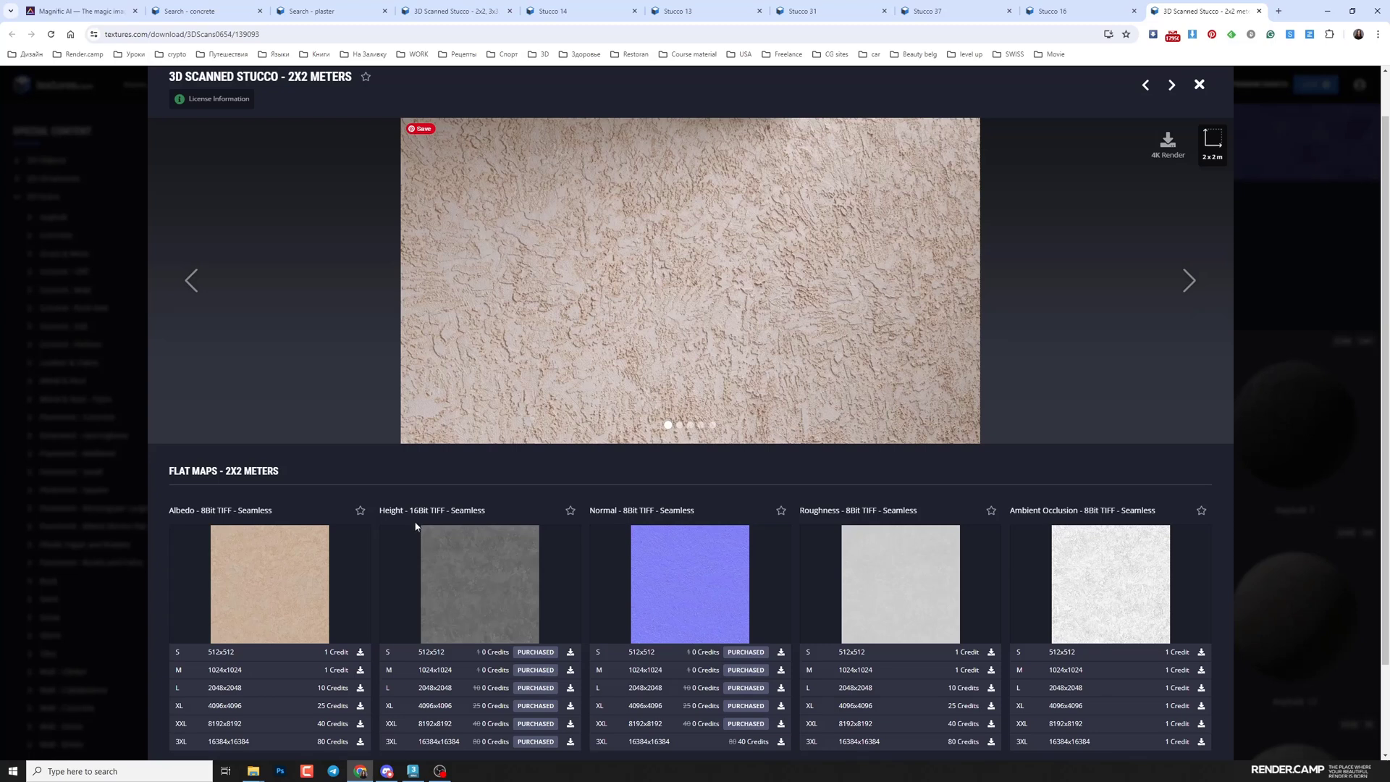
scroll(415, 526, down, 2)
scroll(412, 695, up, 1)
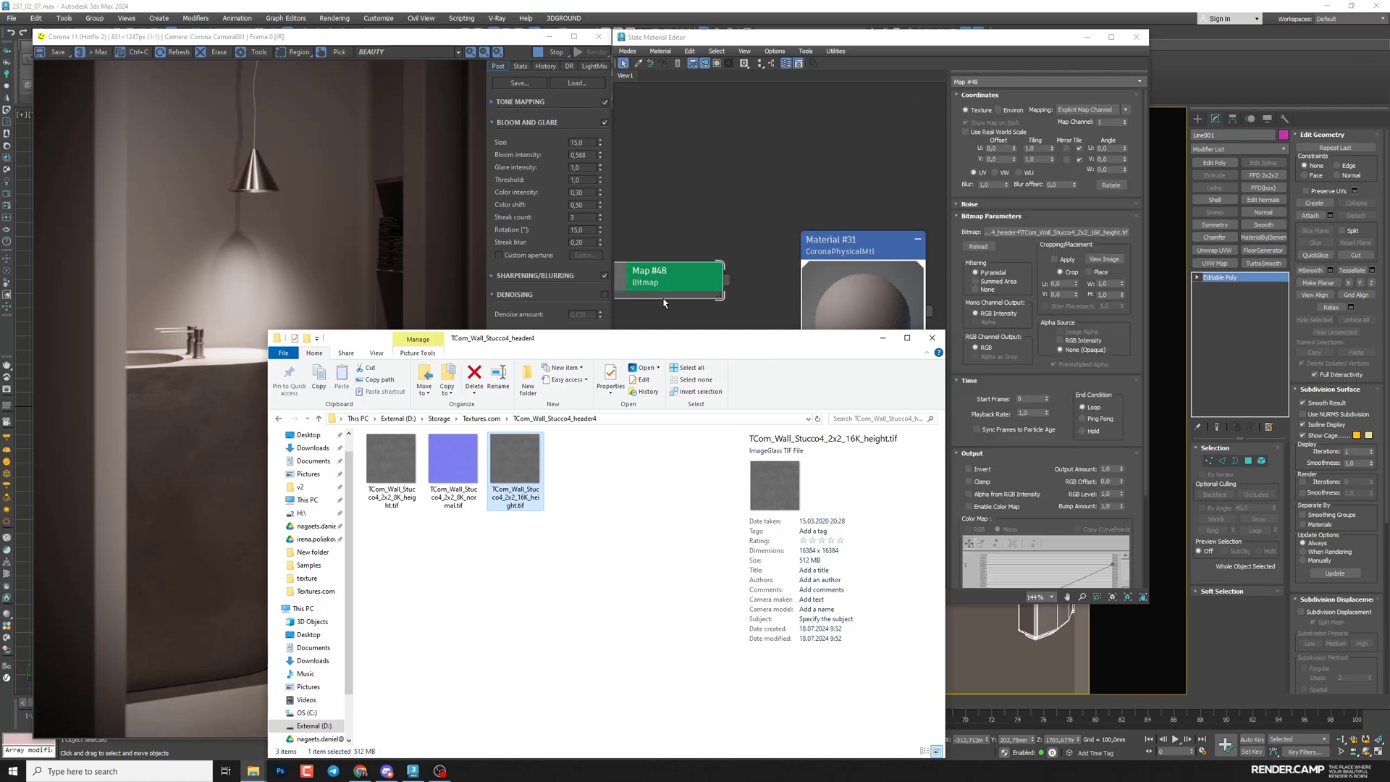
- Load the stucco height TIF as bitmap Map #48 and show its material shaded in the viewport
drag(713, 391, 848, 579)
drag(660, 41, 660, 329)
right_click(688, 683)
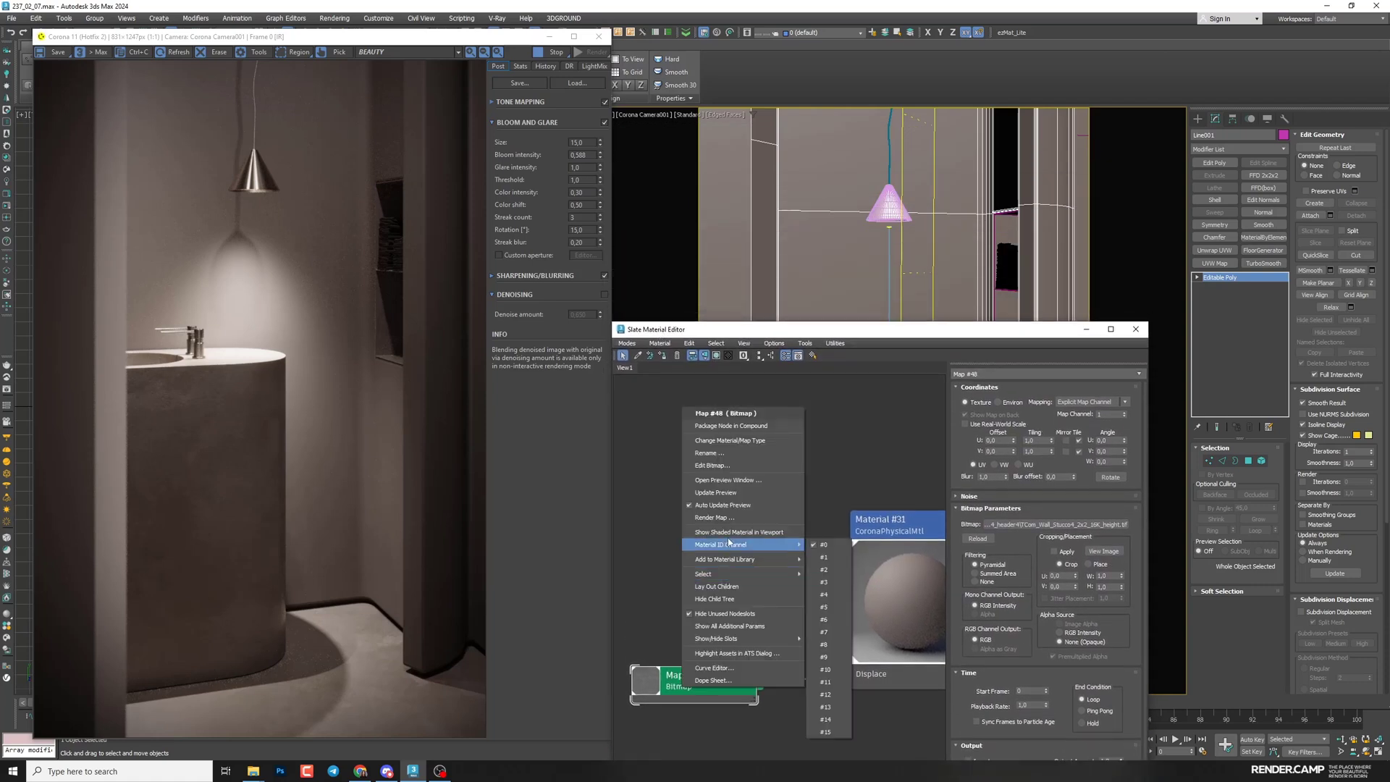
click(737, 531)
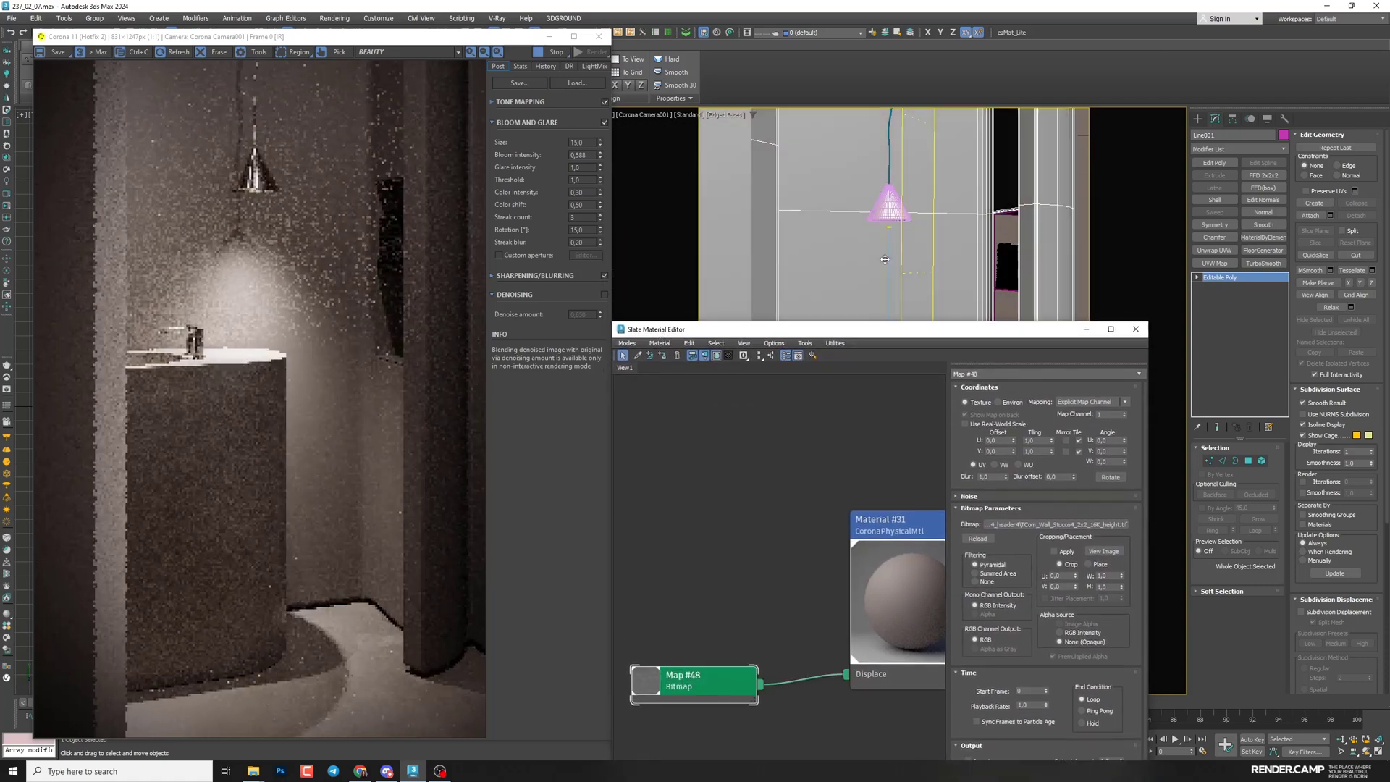
- Add a Box-type UVW Map modifier to the wall geometry Line001
click(1215, 263)
click(1216, 509)
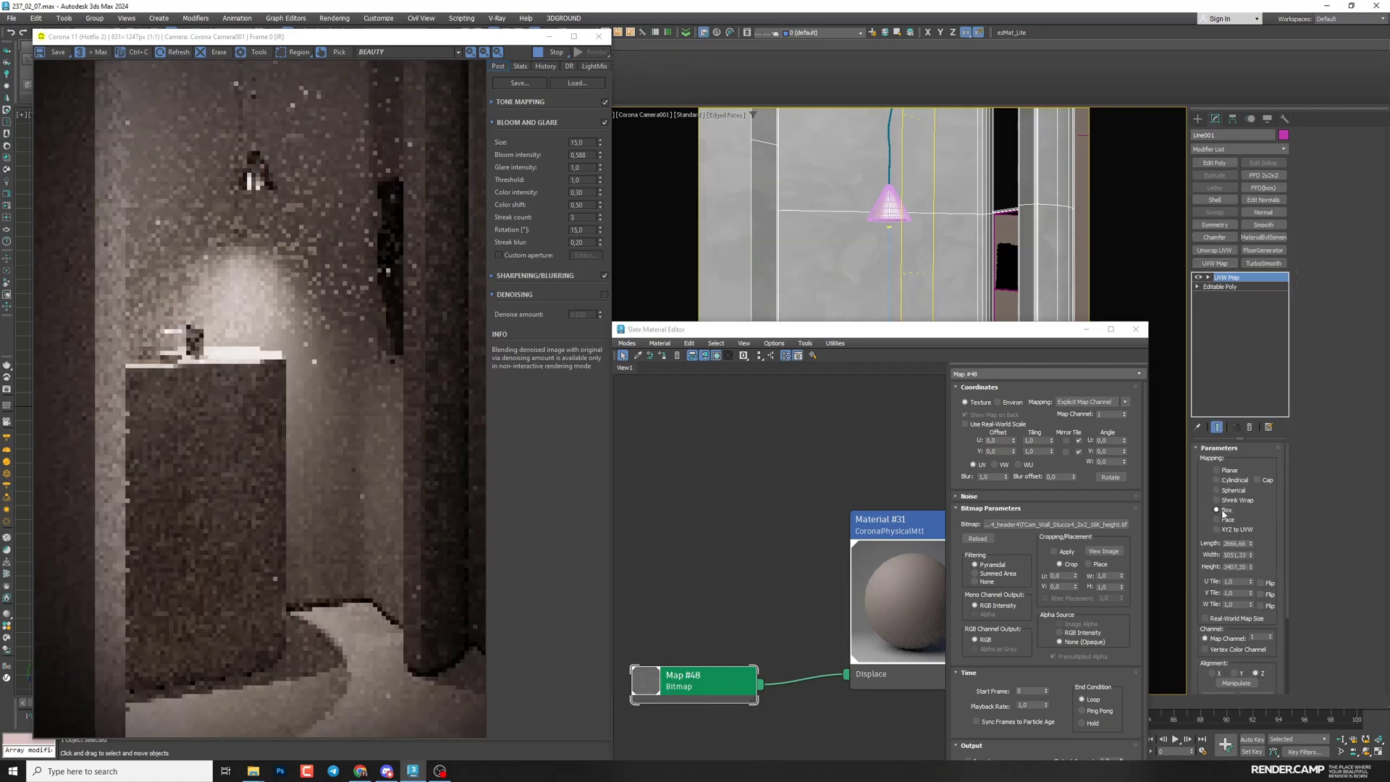
drag(936, 335, 873, 455)
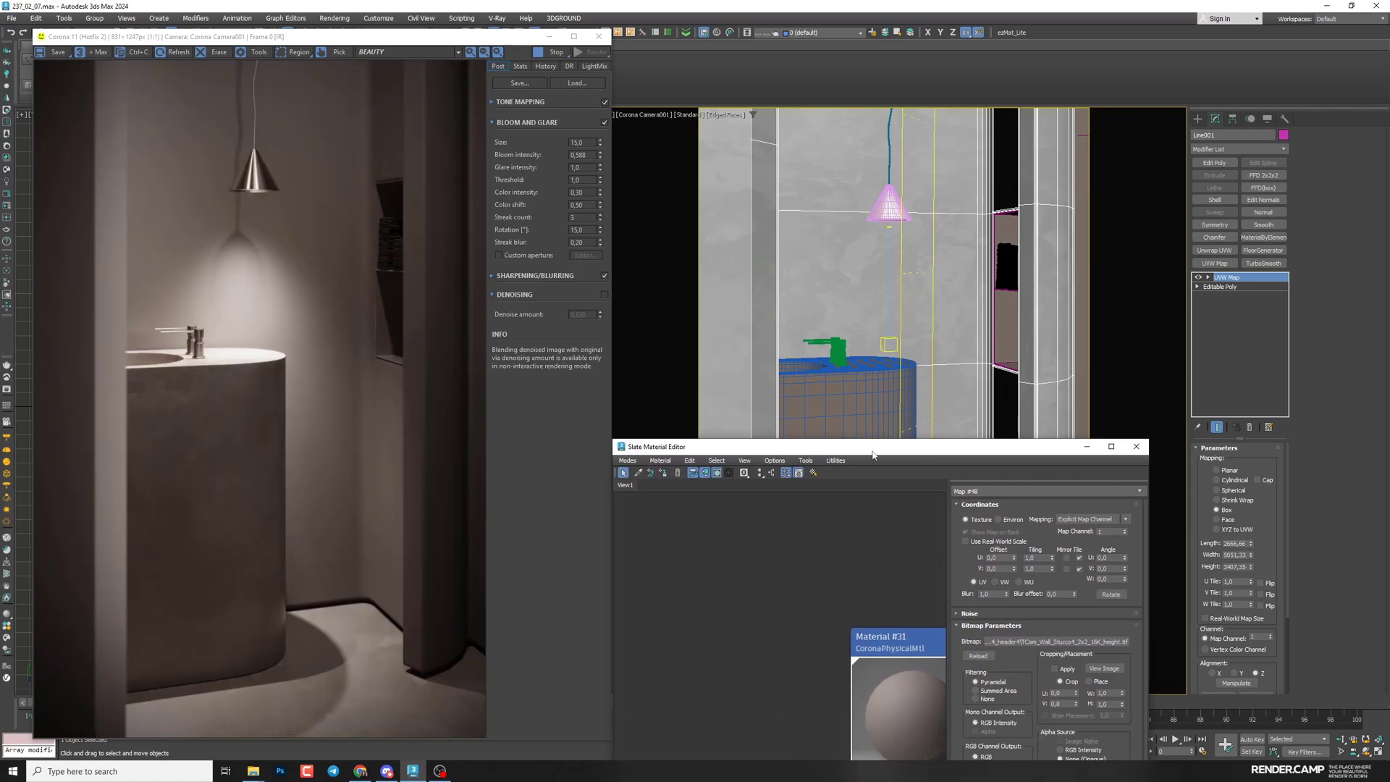
- Remove the UVW Map and replace the Displace map with CoronaTriplanar, keeping the bitmap as sub-map
click(1250, 427)
right_click(768, 664)
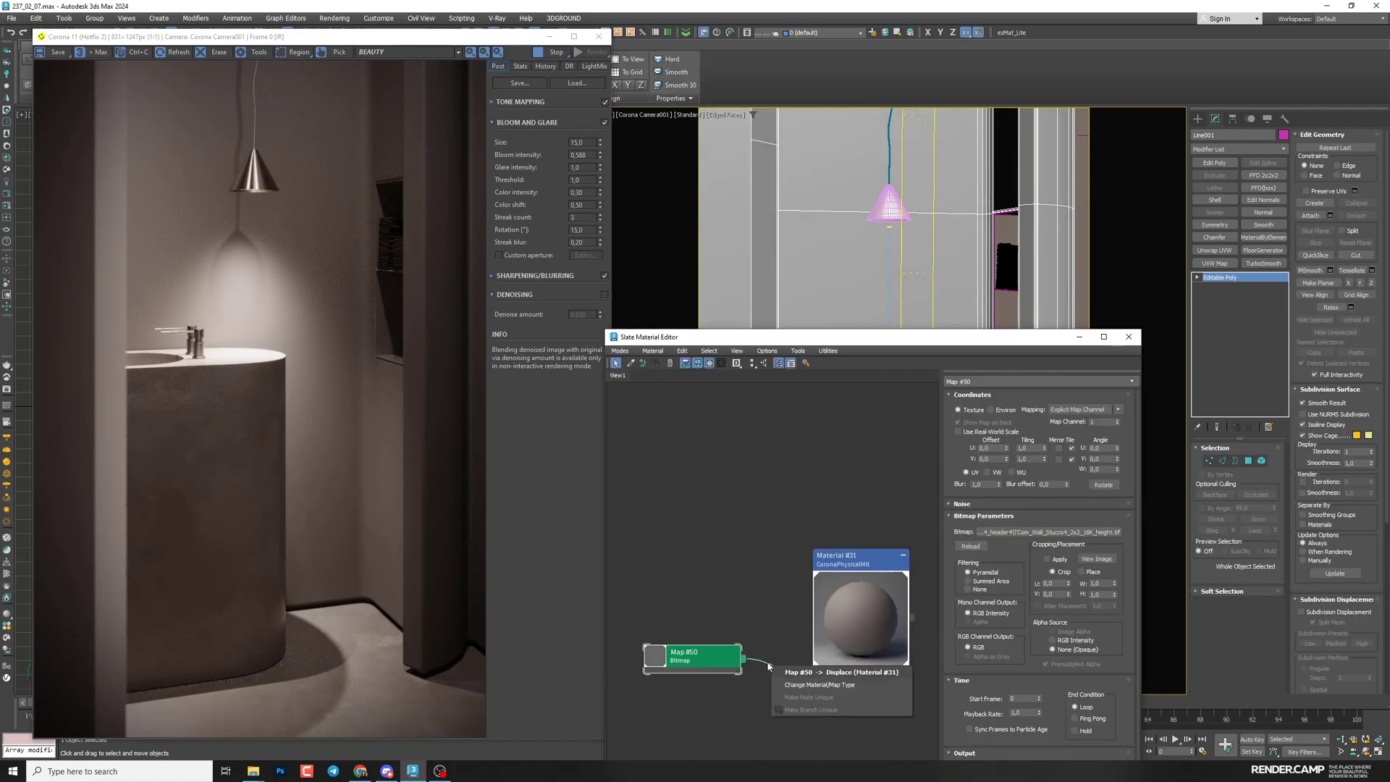
click(799, 683)
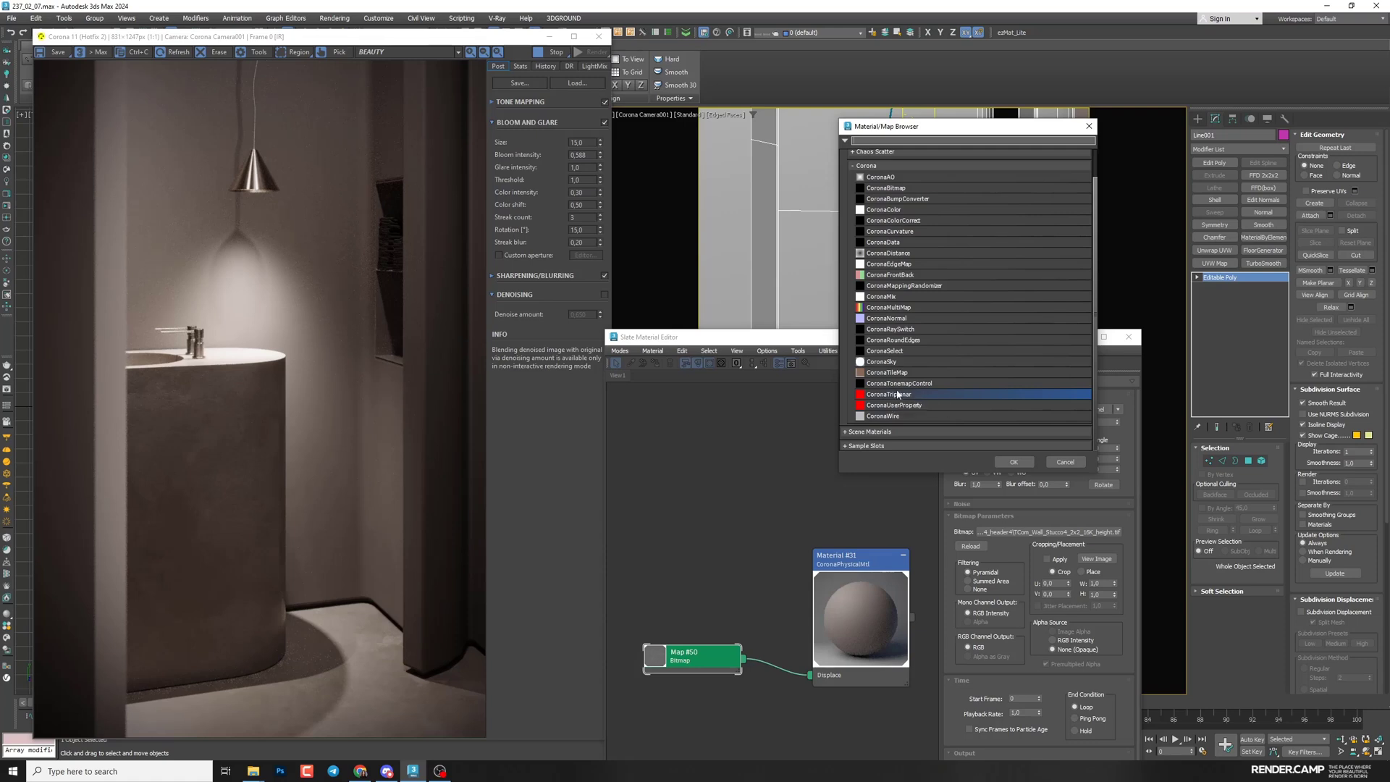
click(1014, 462)
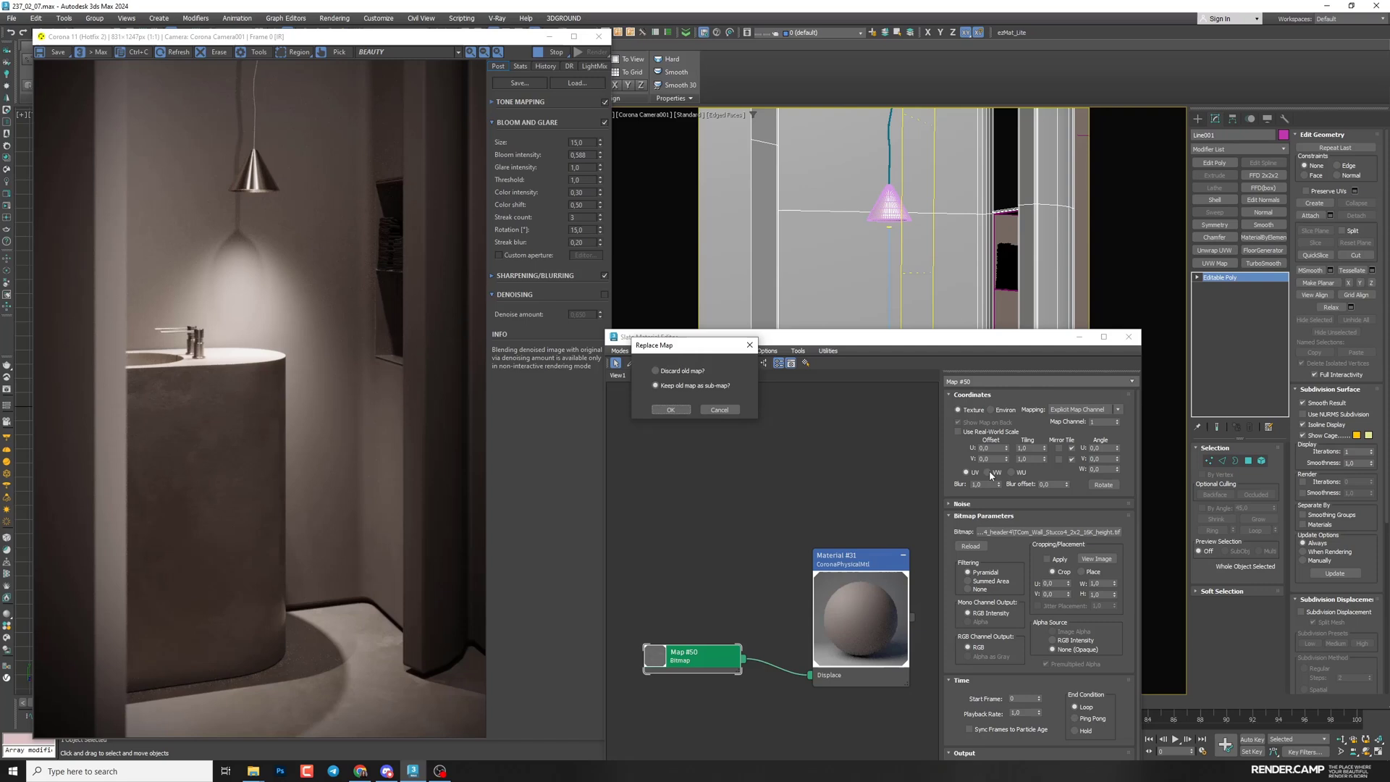
click(696, 386)
click(671, 411)
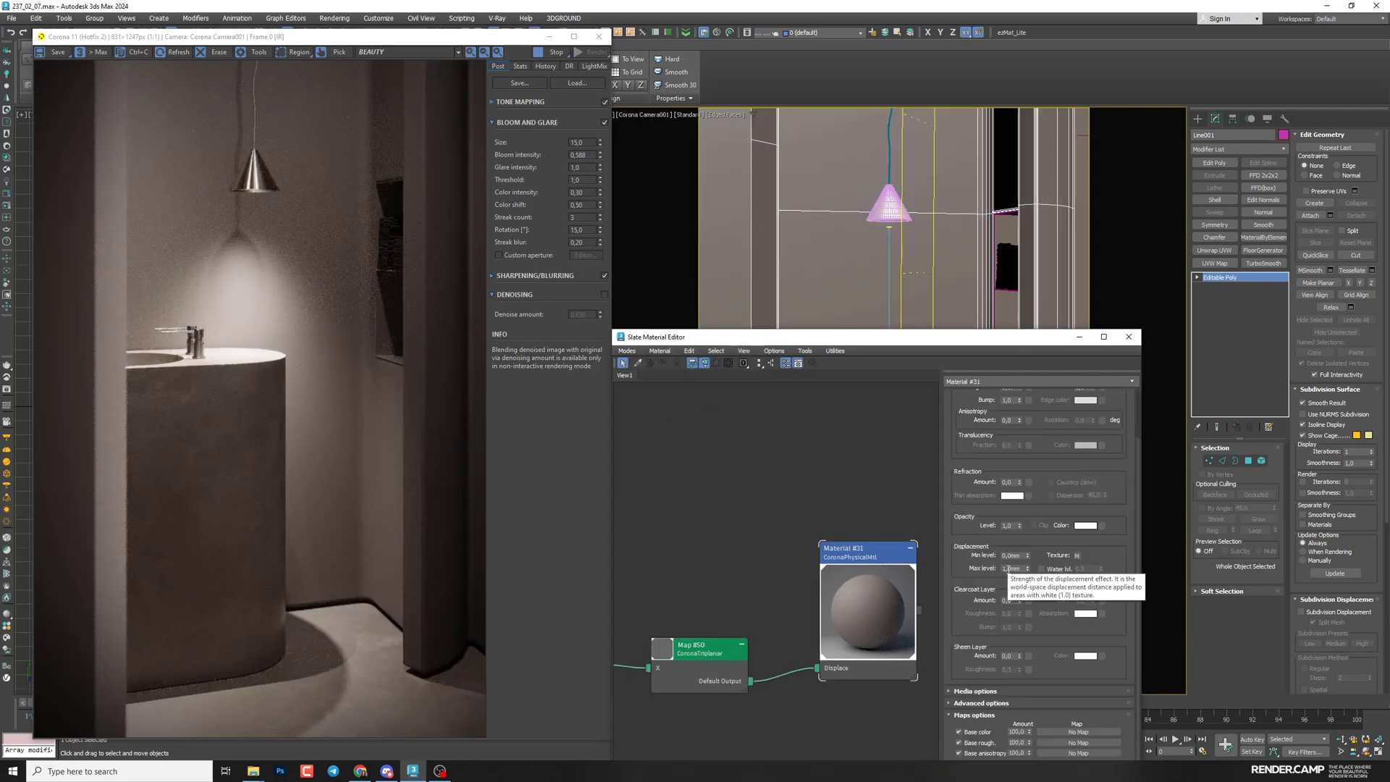
- Set Material #31's displacement Max level to 10 mm, then to 100 mm
double_click(1014, 568)
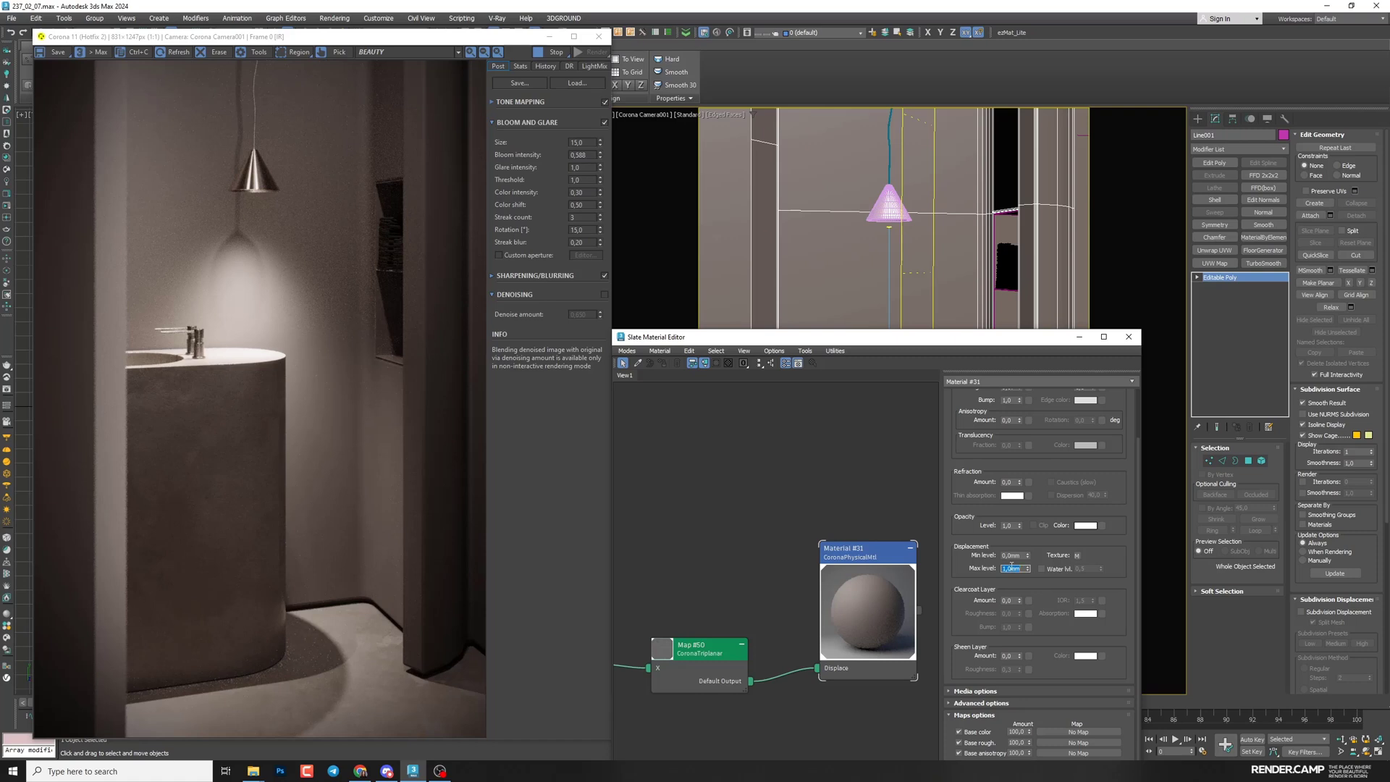
text(10)
key(Return)
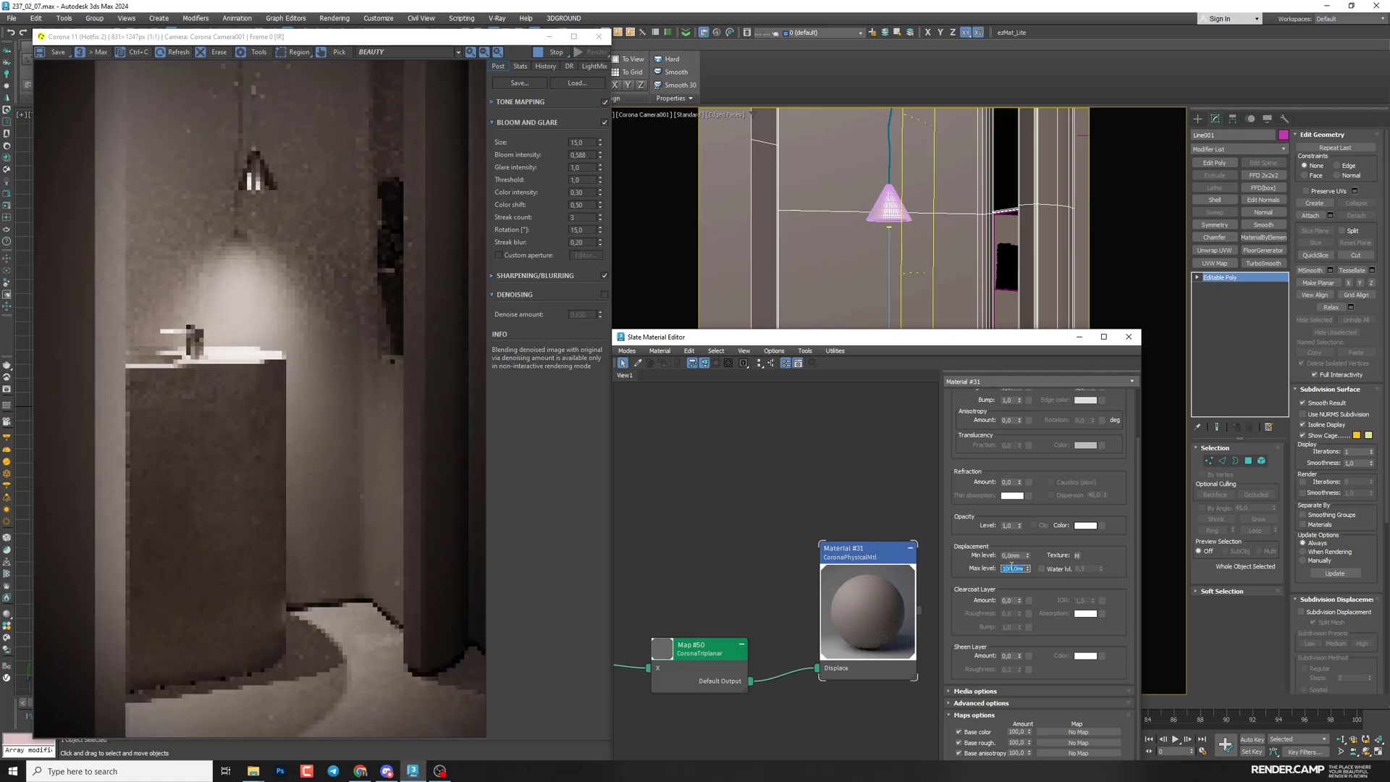
text(100)
key(Return)
scroll(332, 364, up, 2)
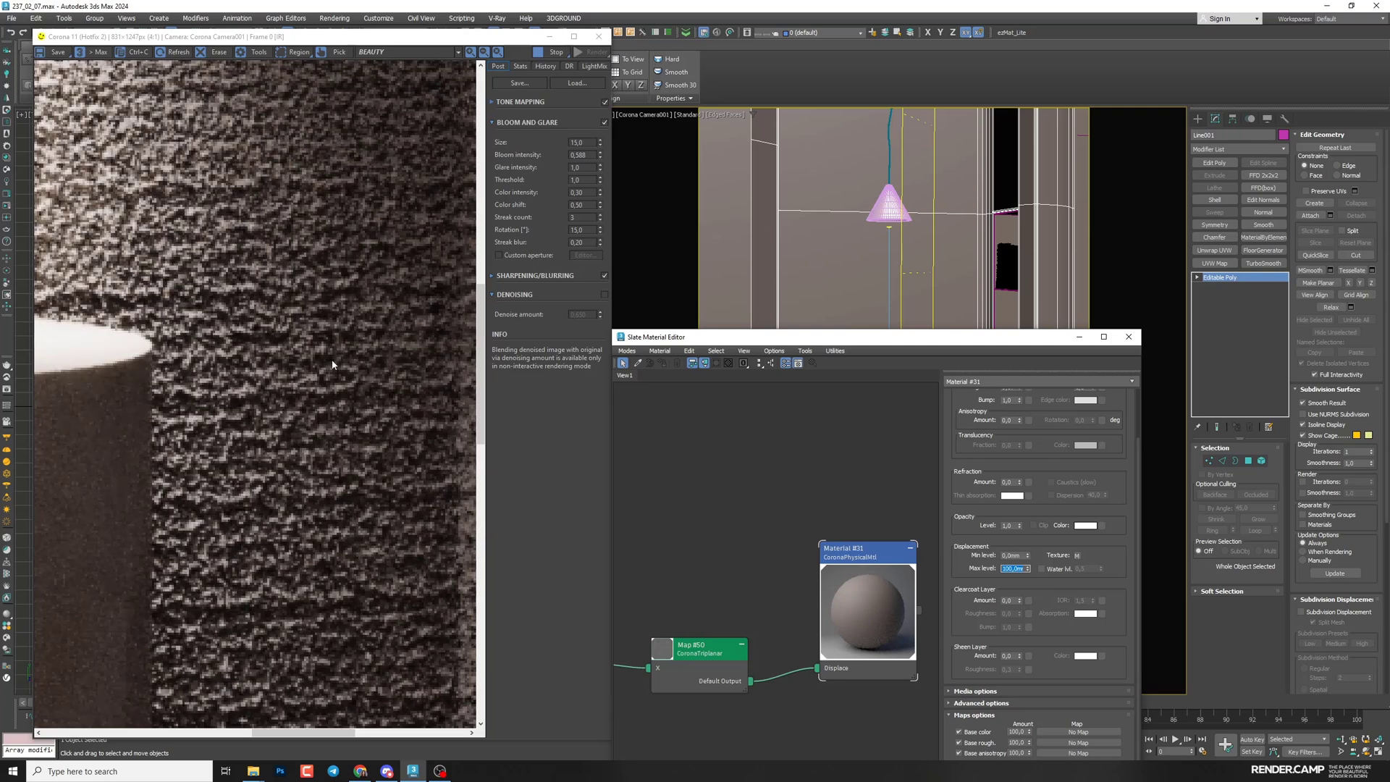
scroll(332, 364, down, 2)
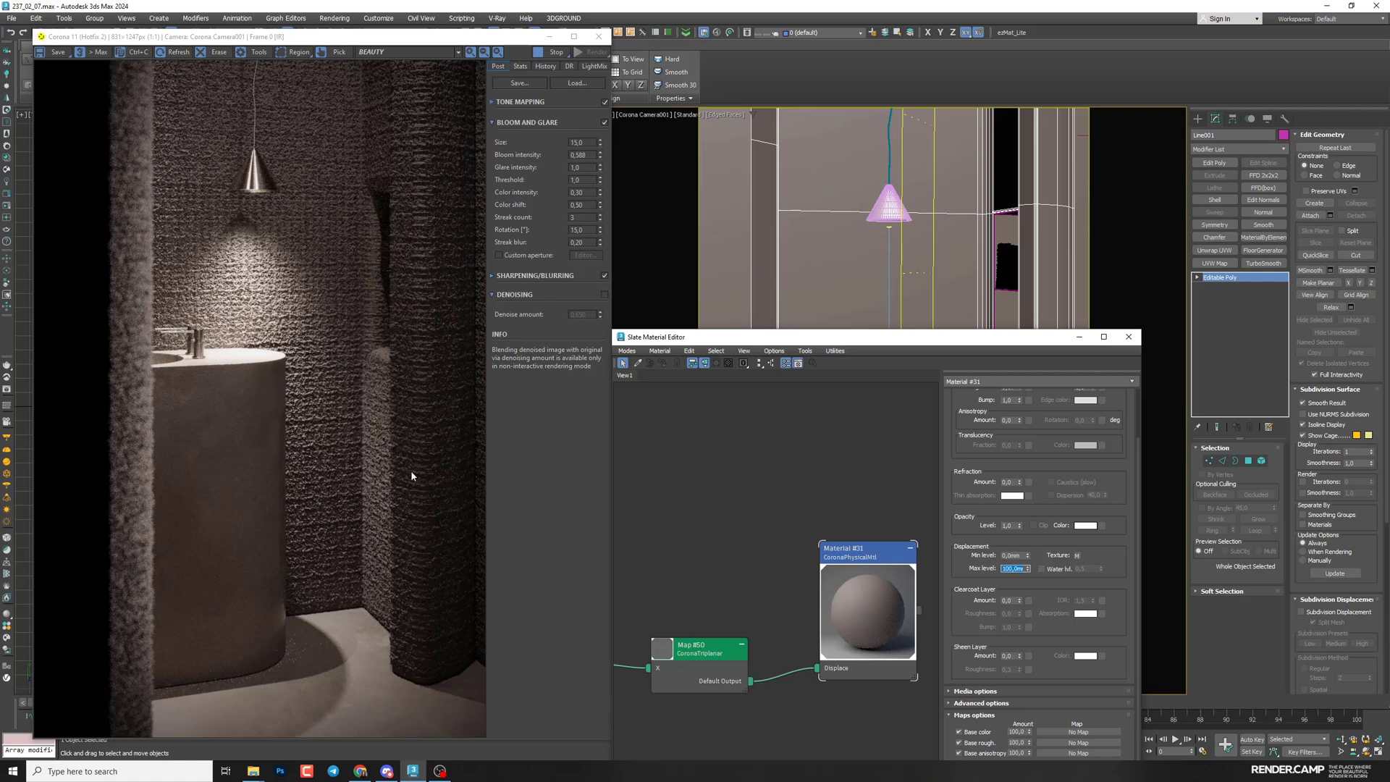
- Raise Map #50's triplanar Scale through 1000 and 5000 to 15000
click(692, 655)
double_click(692, 655)
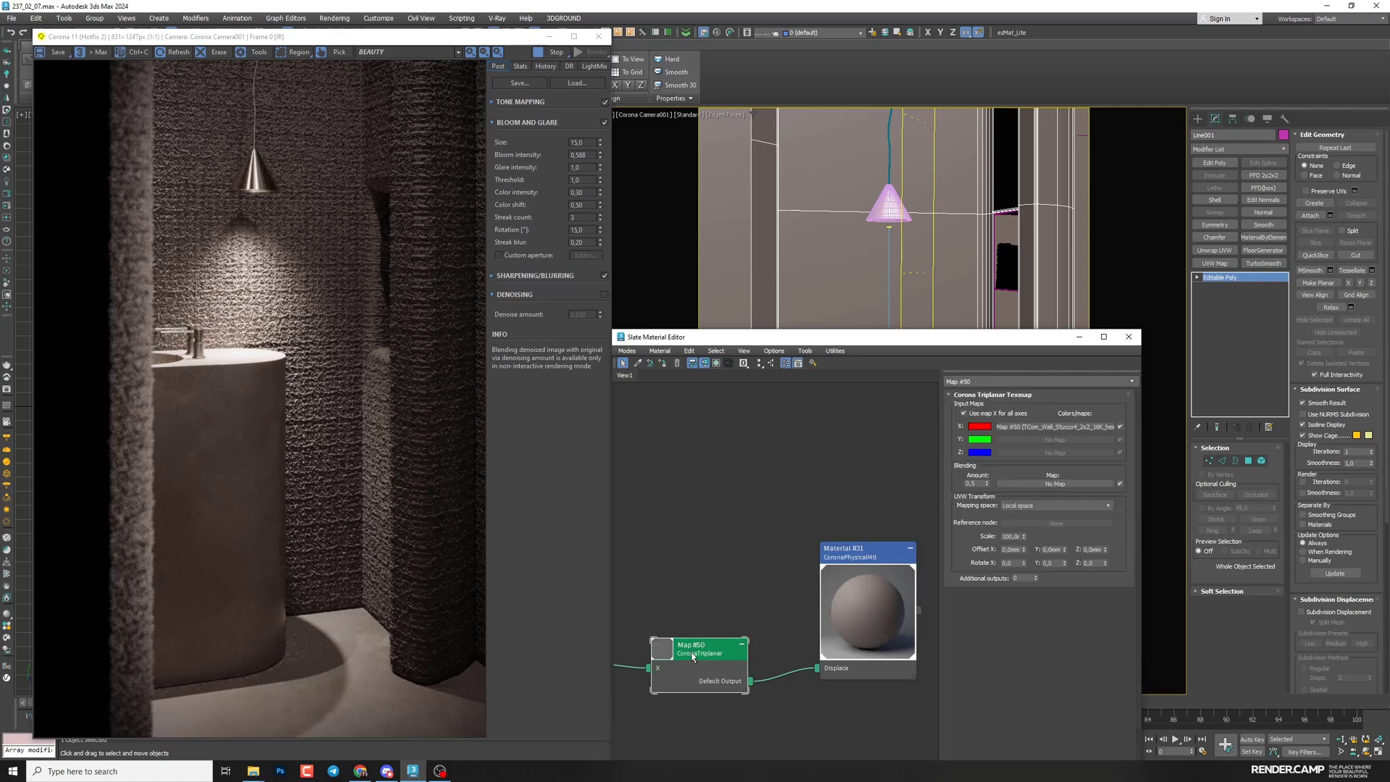
double_click(1008, 536)
text(1000)
key(Return)
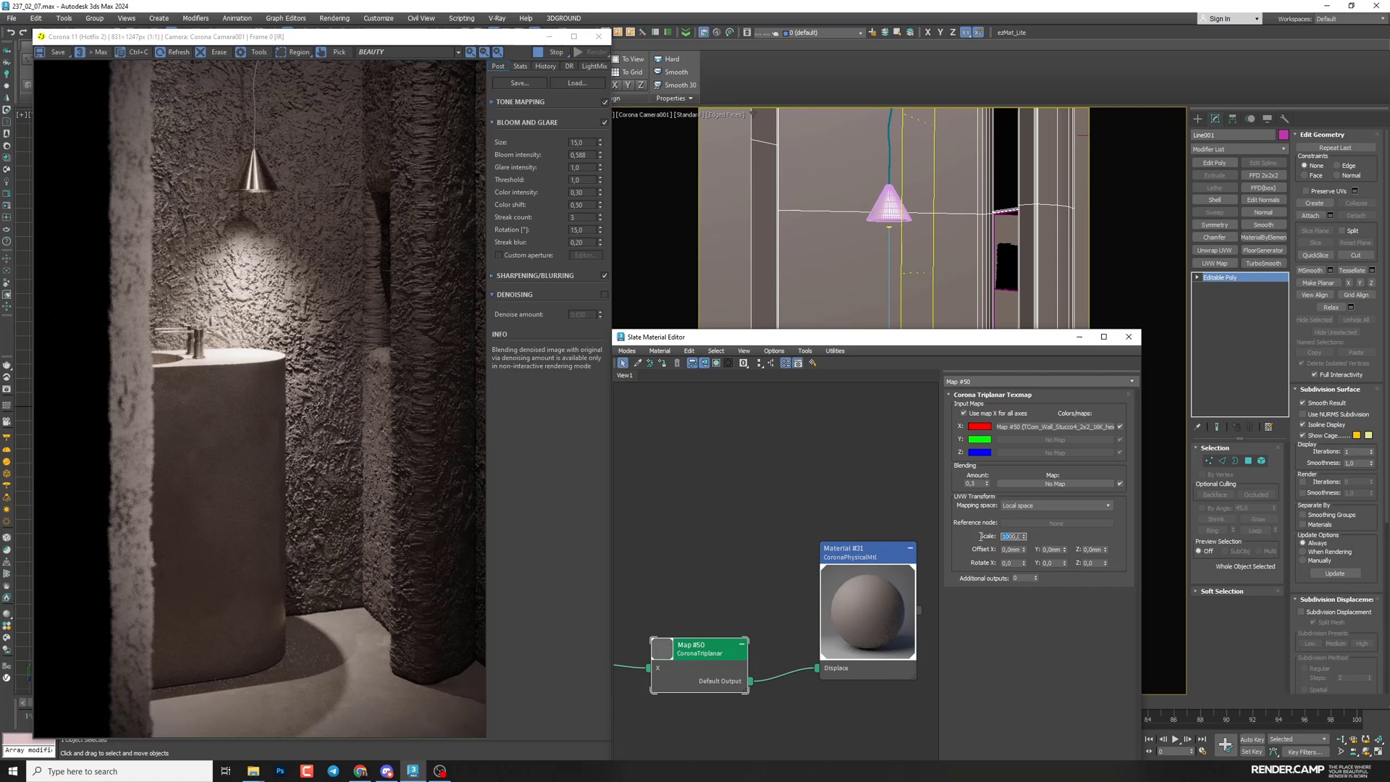
key(End)
key(Return)
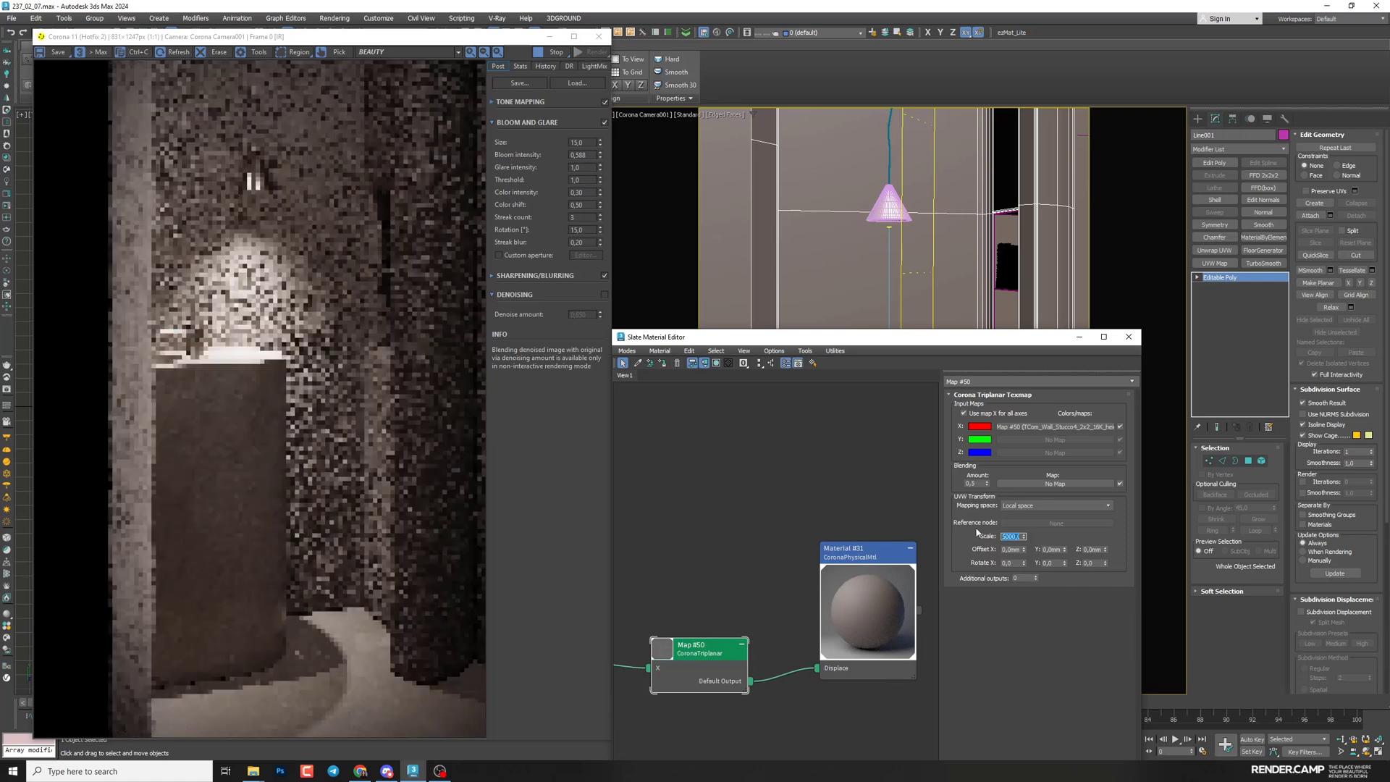
text(15)
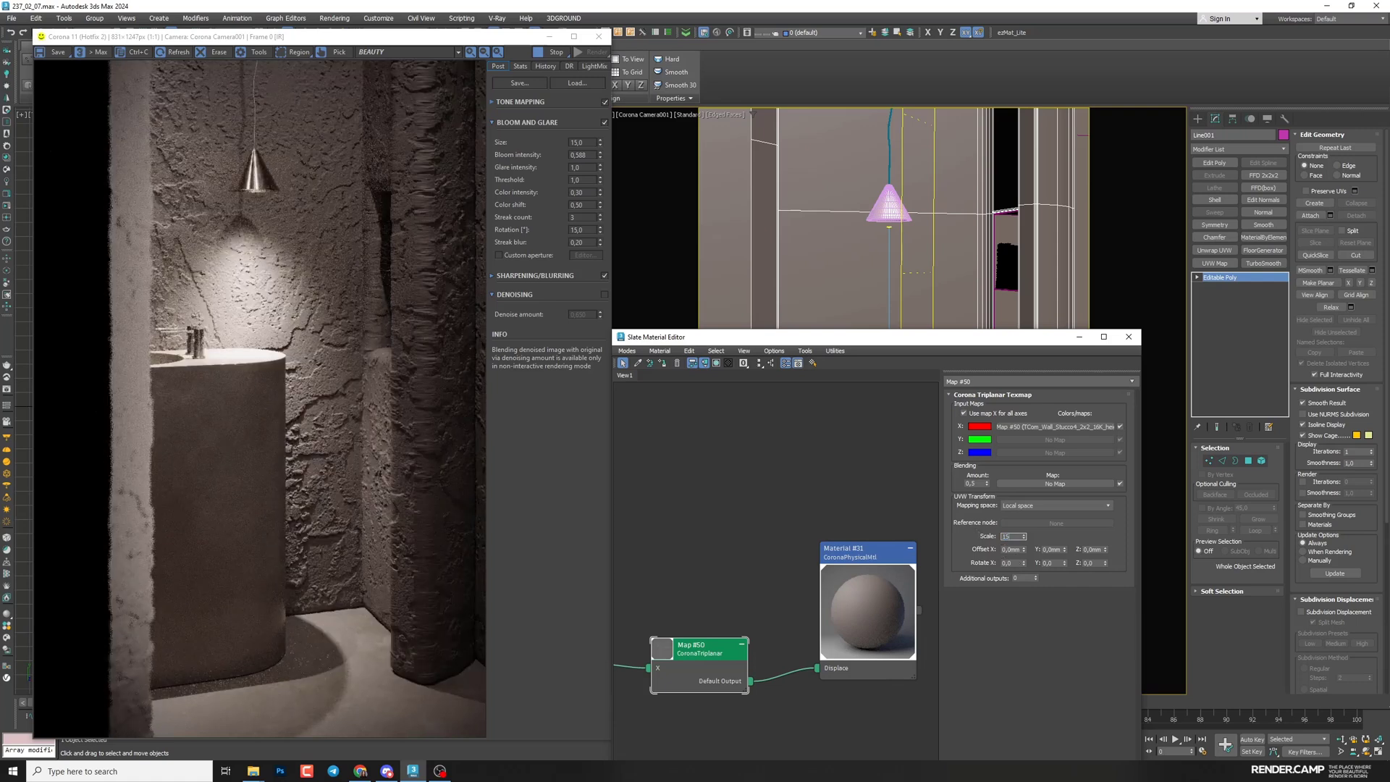
text(000)
key(Return)
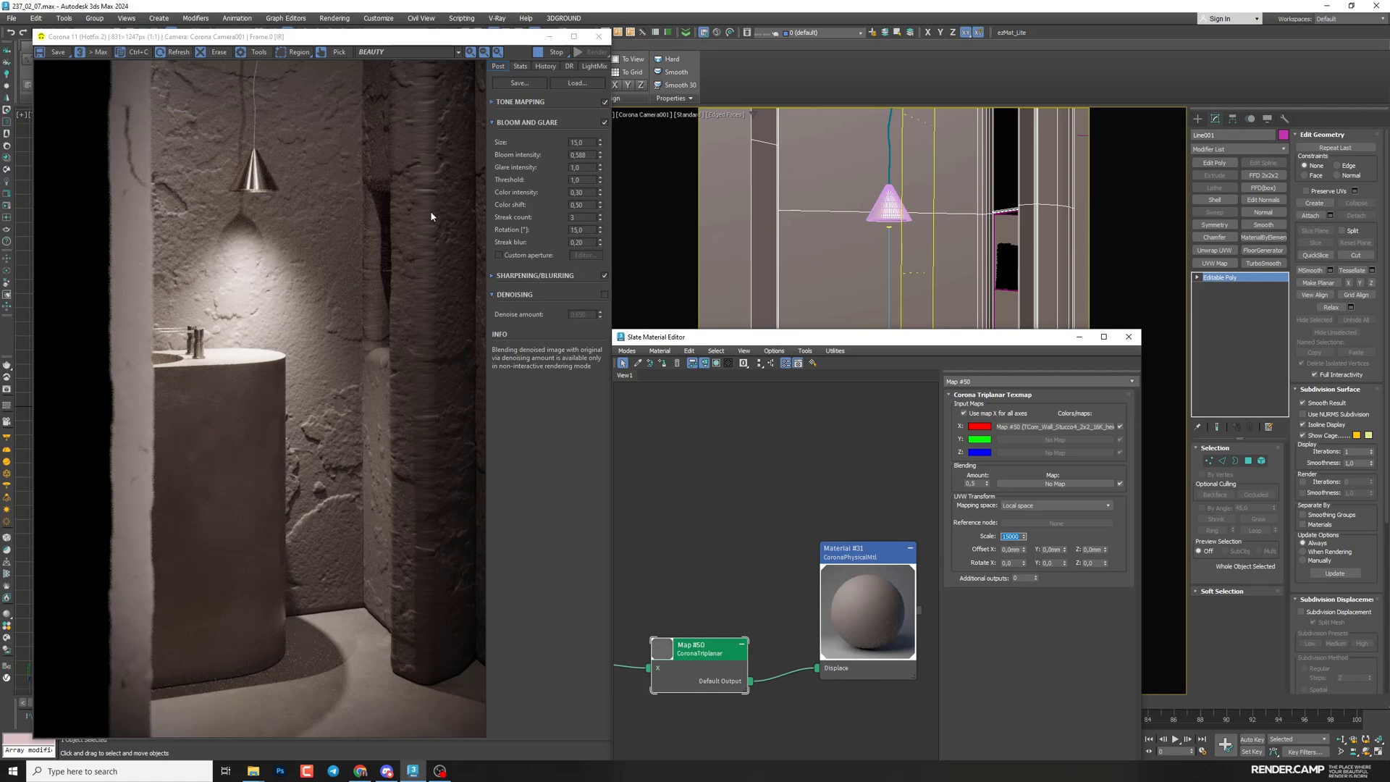
- Set Material #31's displacement Min level to -20 mm and Max level to 20 mm
double_click(821, 547)
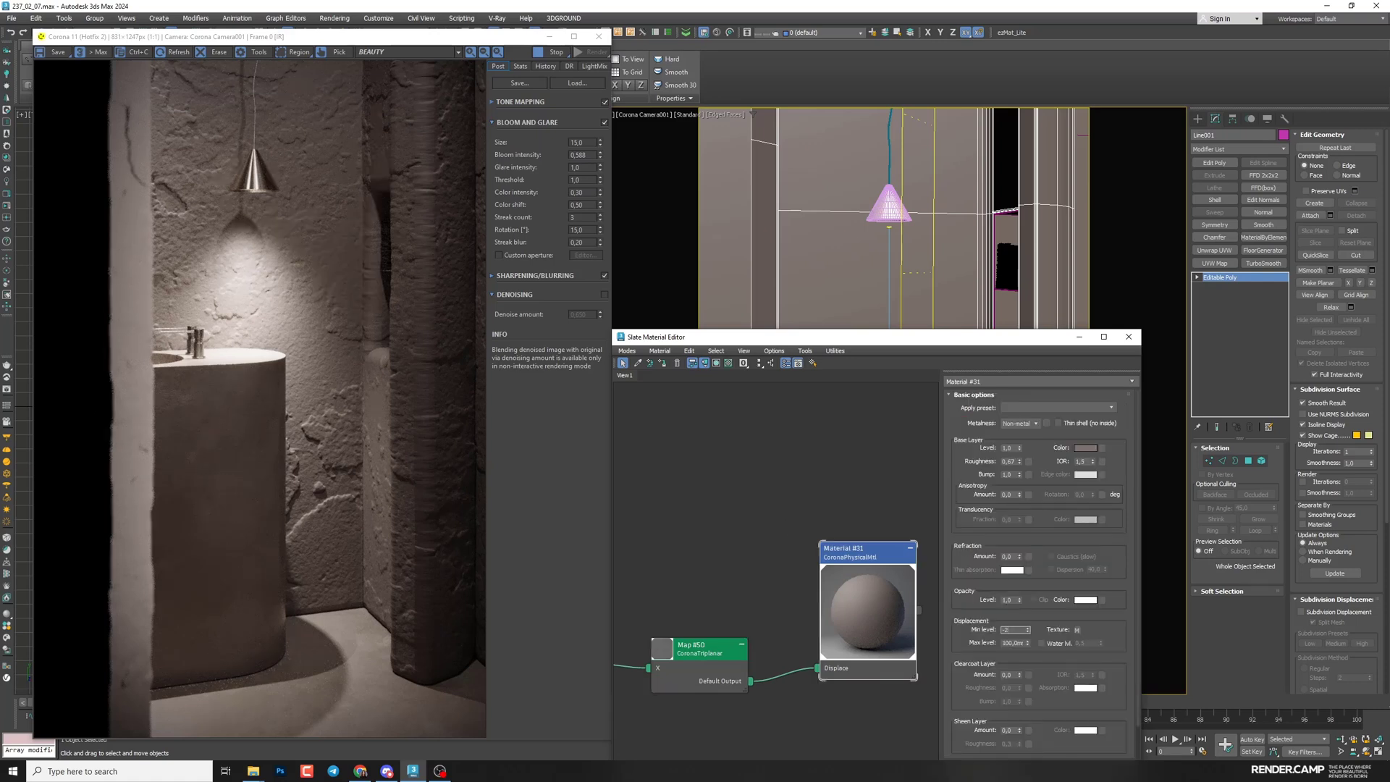
text(-20)
key(Tab)
text(20)
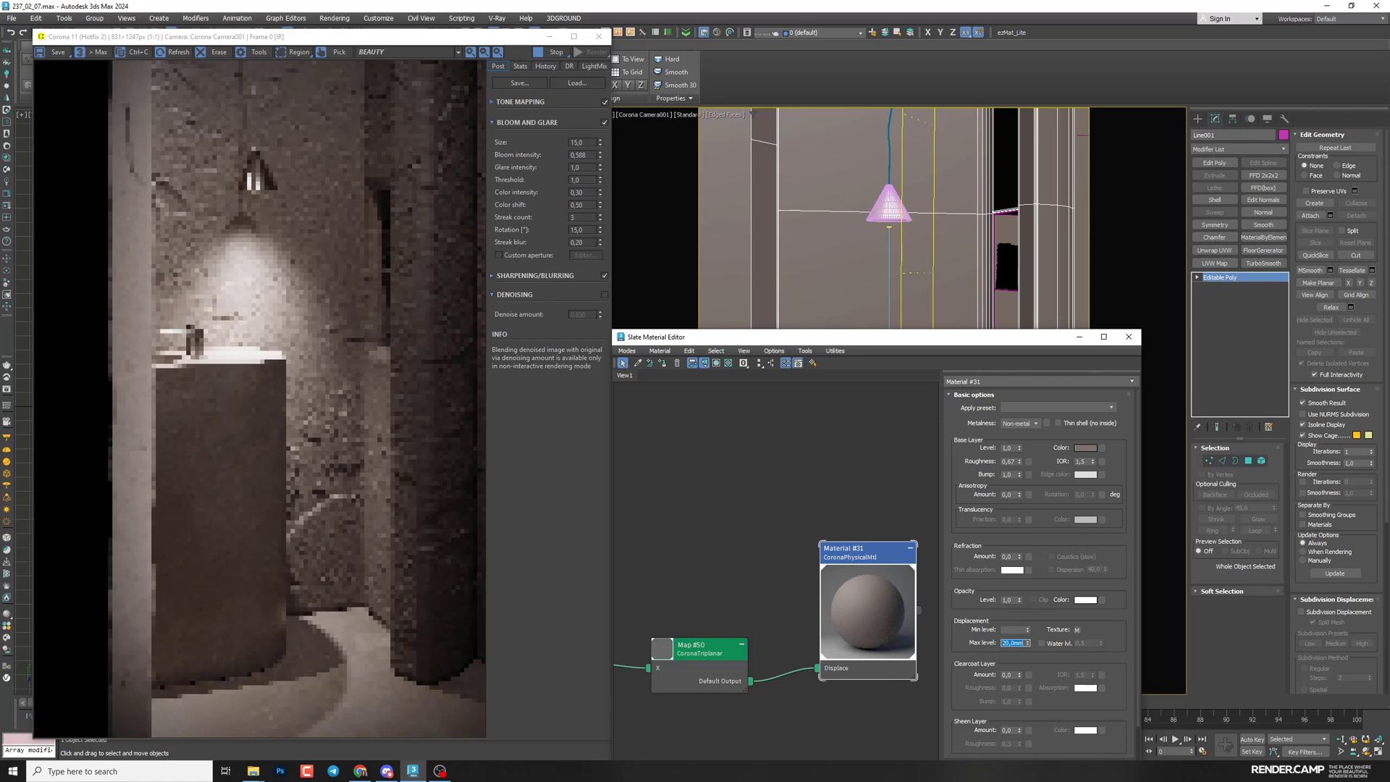
key(Return)
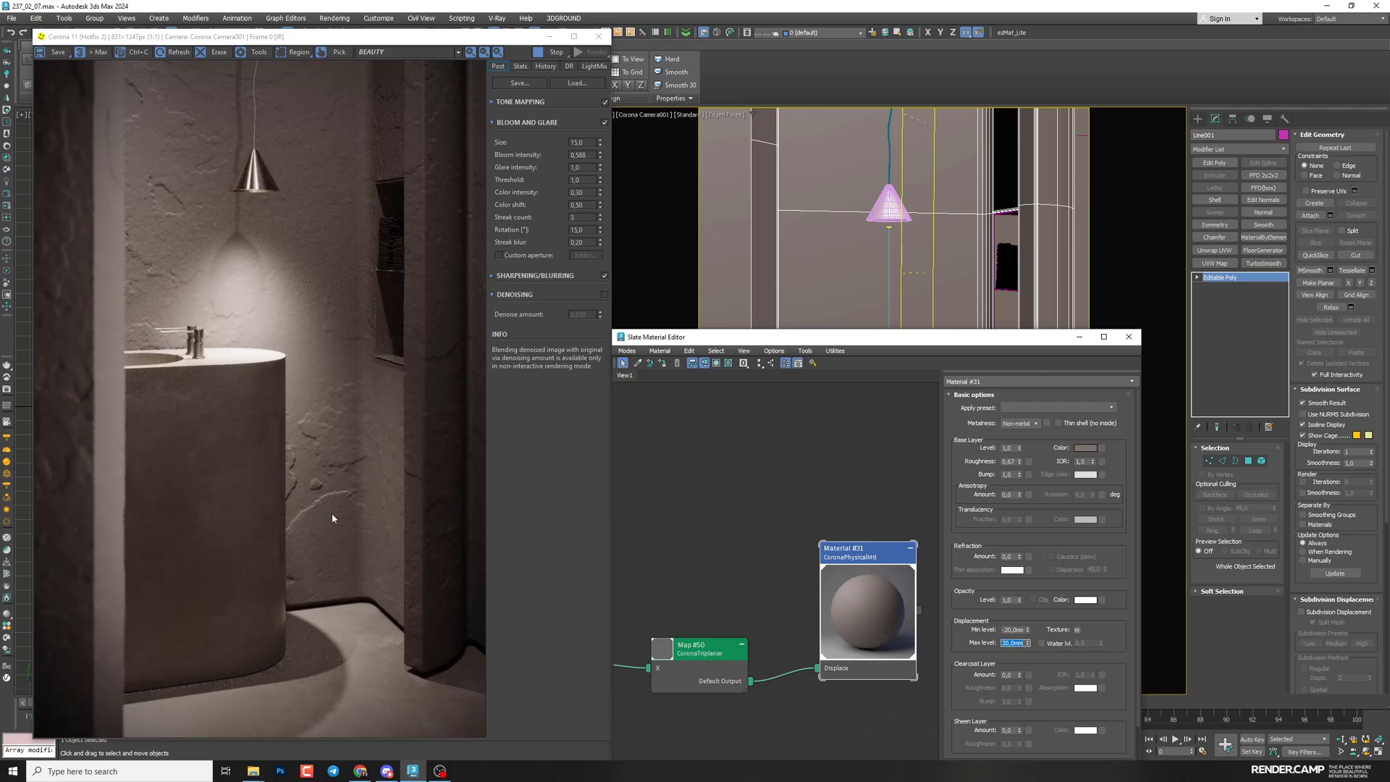
middle_drag(715, 647, 726, 590)
scroll(769, 579, down, 4)
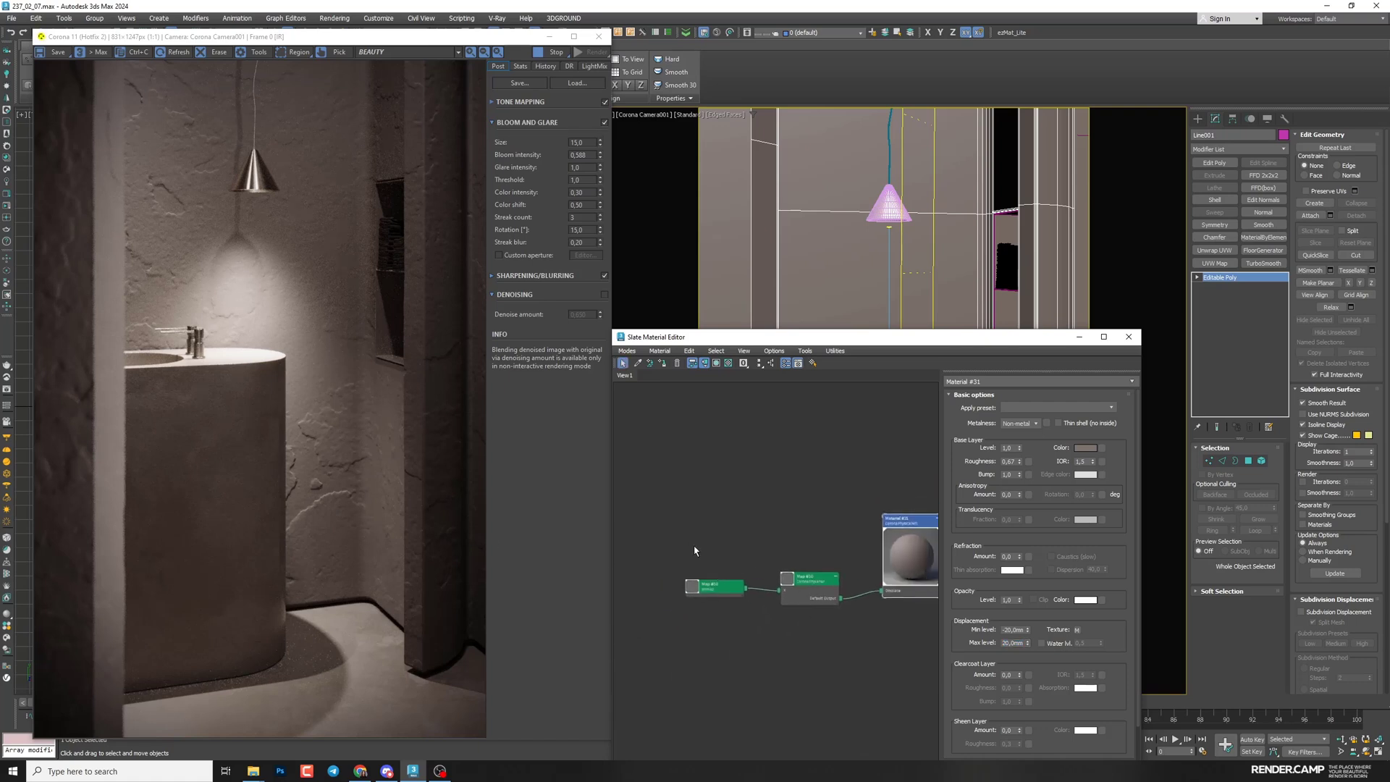
key(z)
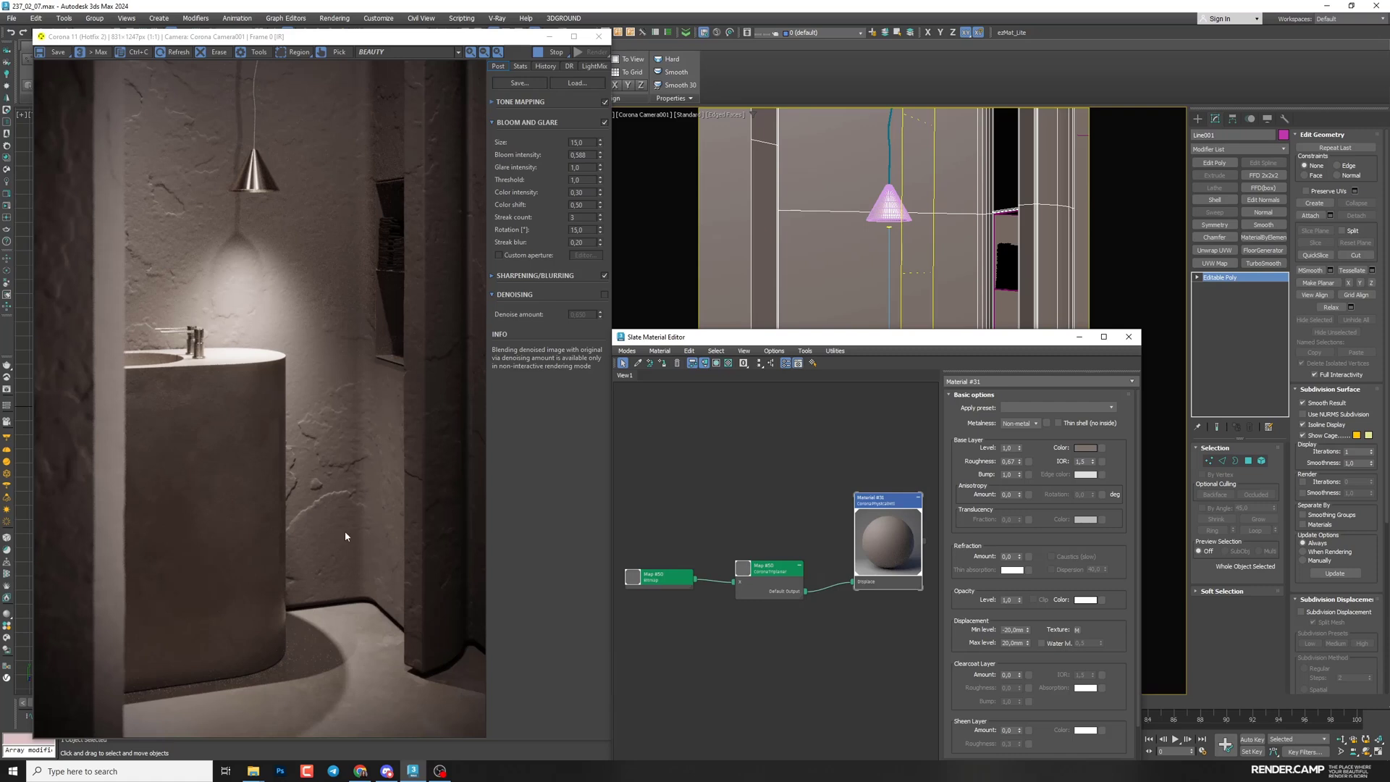
- Set Map #50's triplanar Z offset to 100, then to 200
double_click(774, 576)
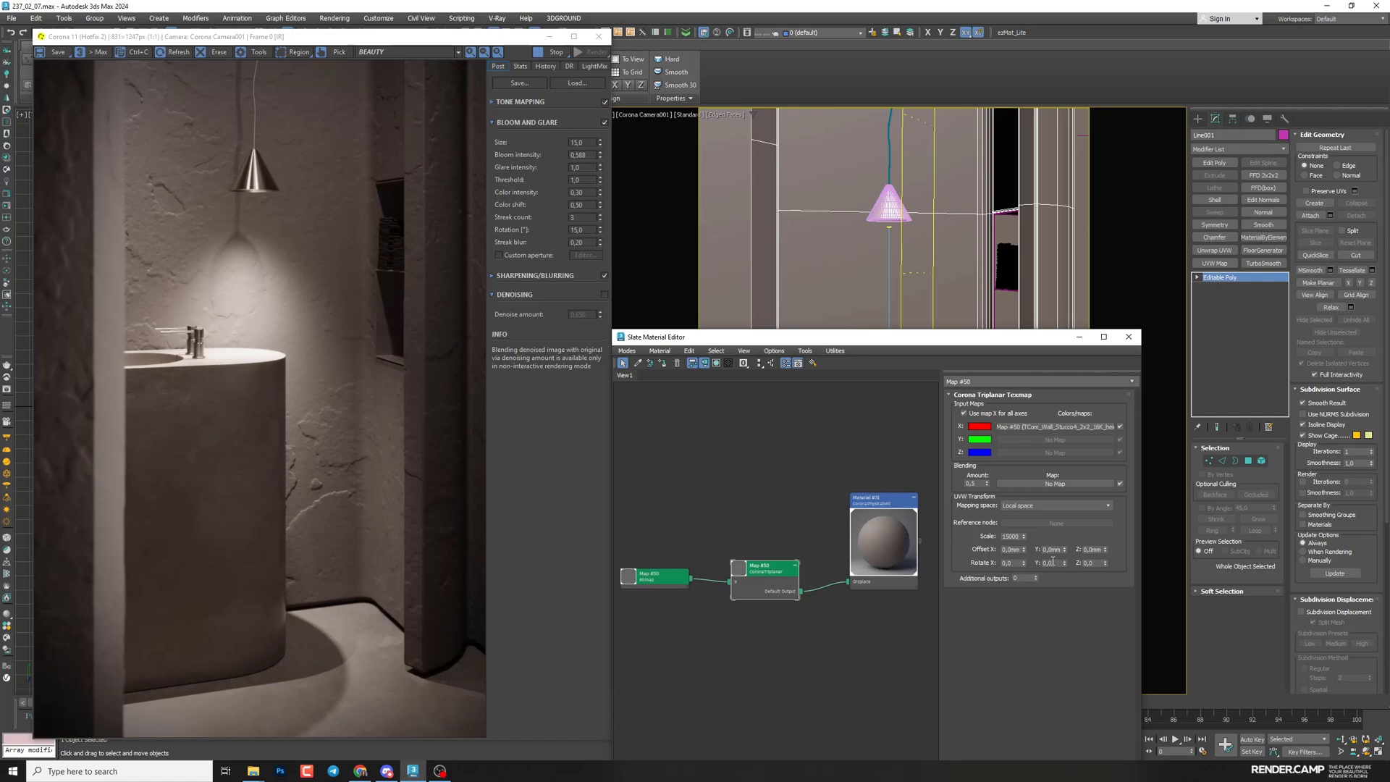
double_click(1089, 550)
text(100)
key(Return)
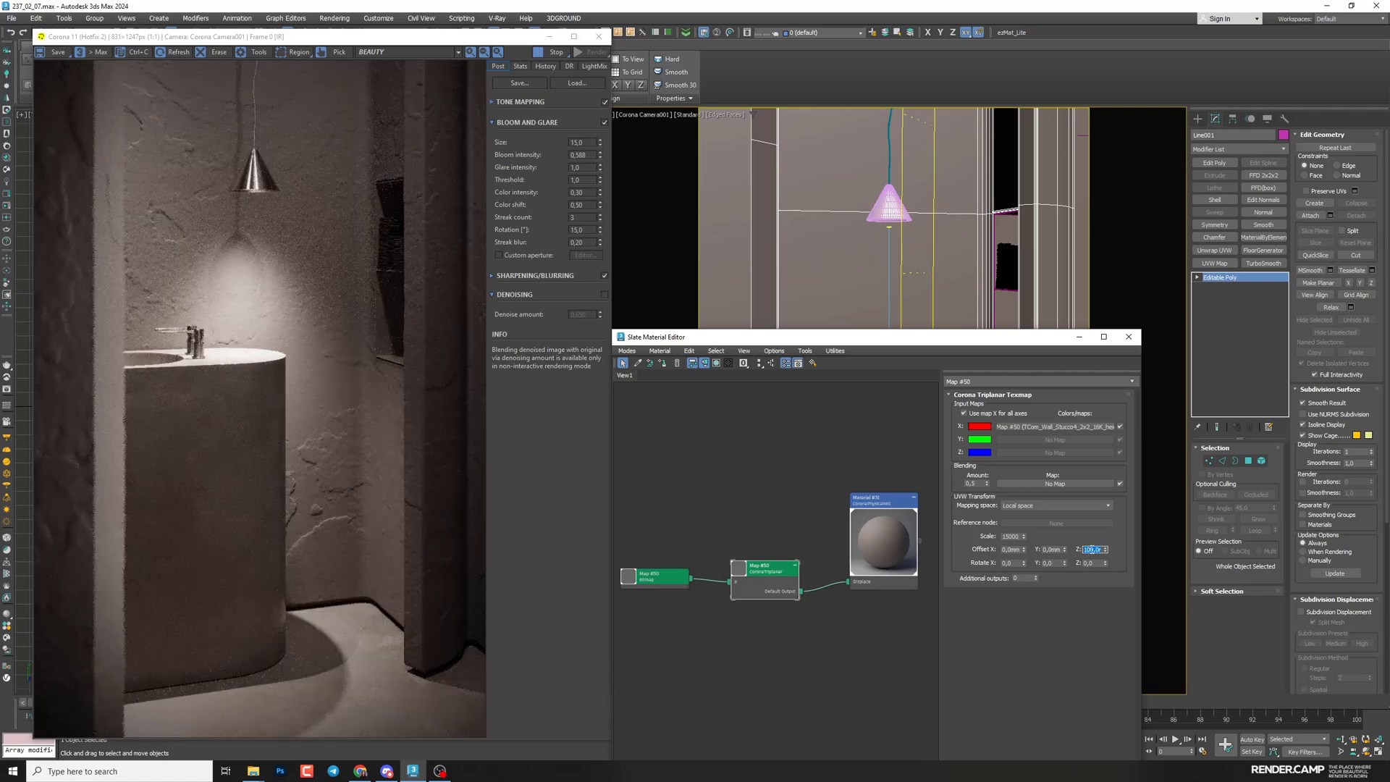
text(200)
key(Return)
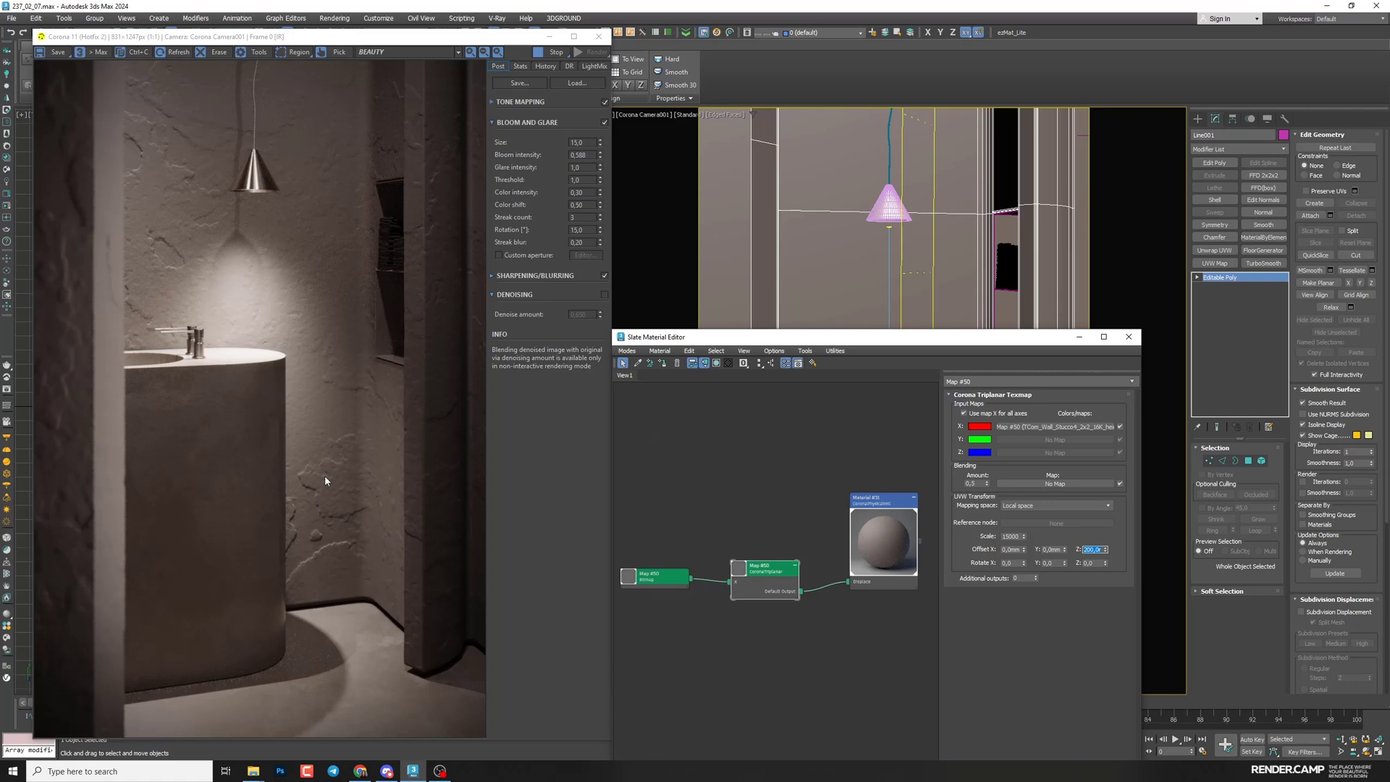
- Find Rough Concrete in the concrete search results and open its download page in a new tab
click(360, 769)
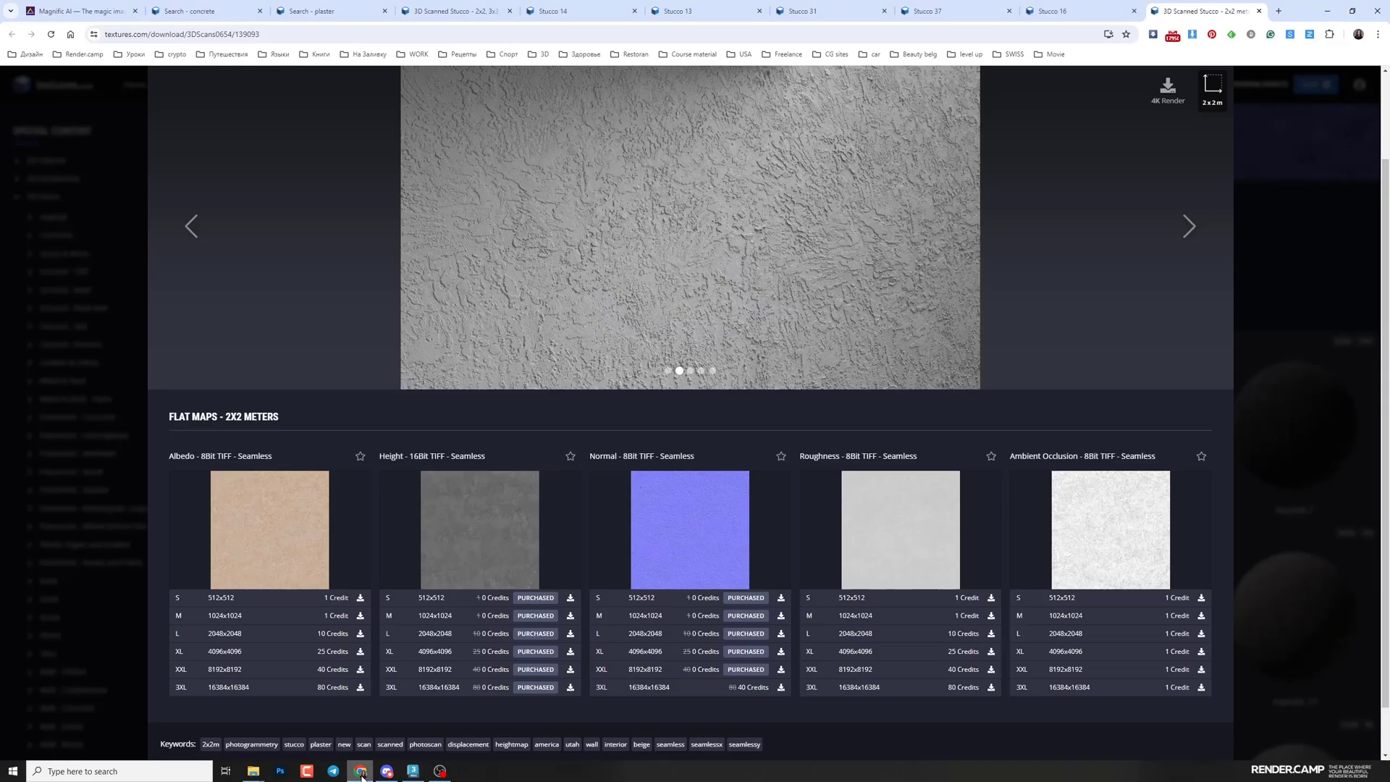
click(220, 7)
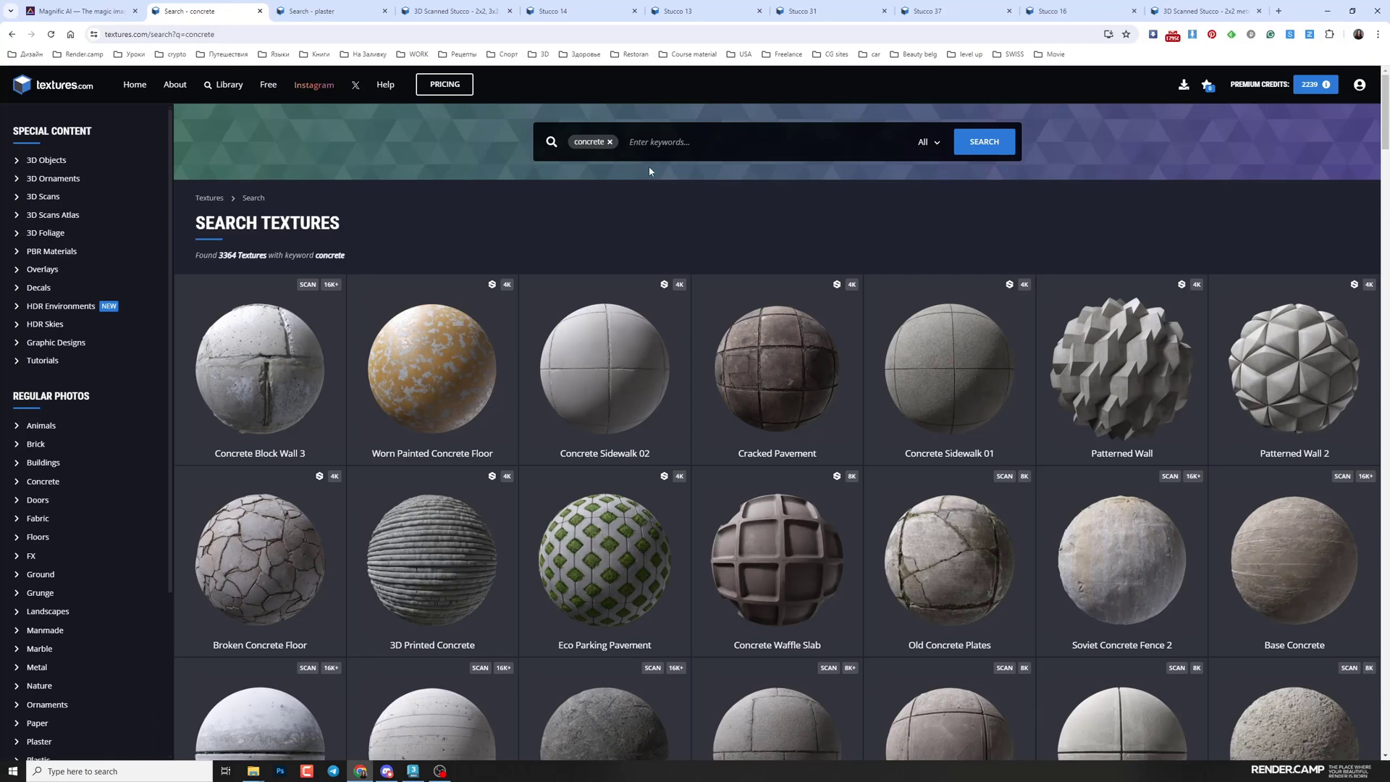
scroll(613, 452, down, 5)
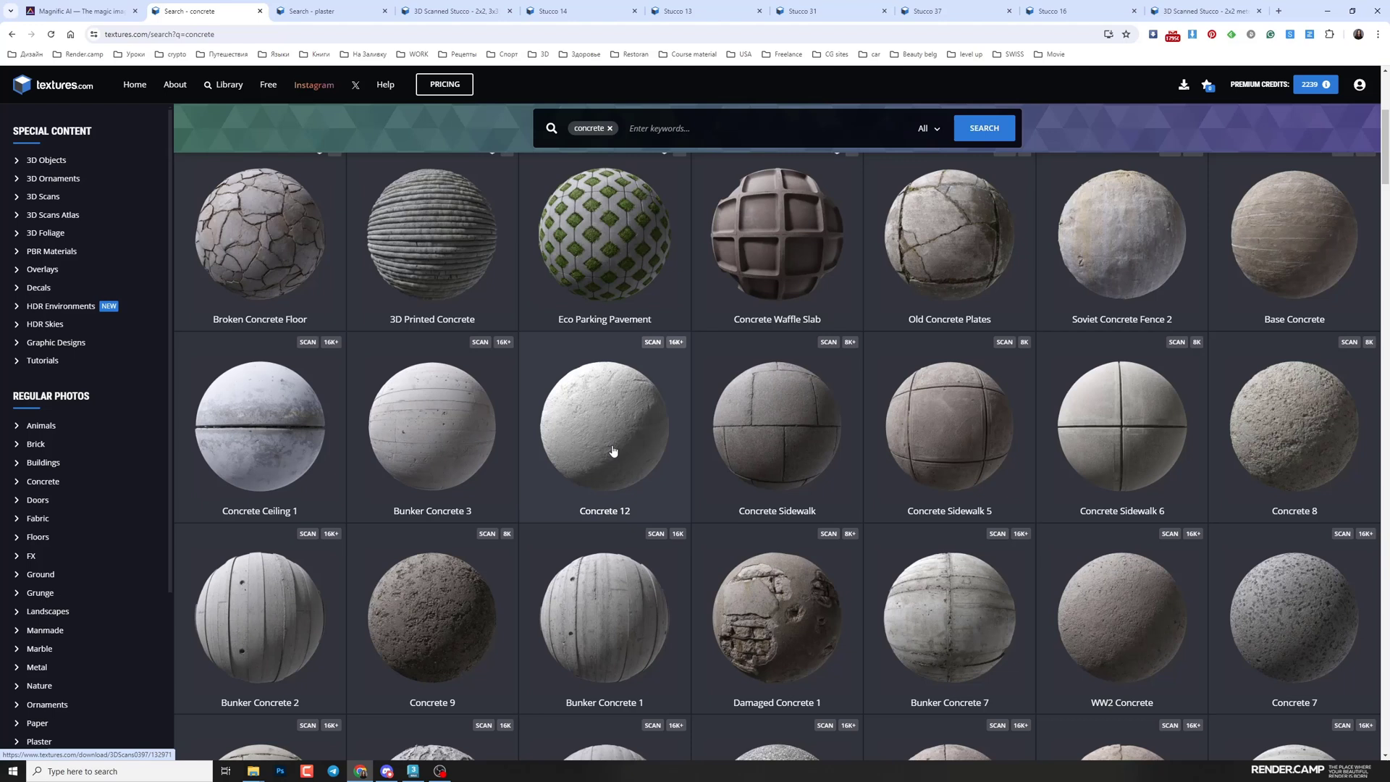
scroll(590, 558, down, 3)
scroll(590, 558, down, 18)
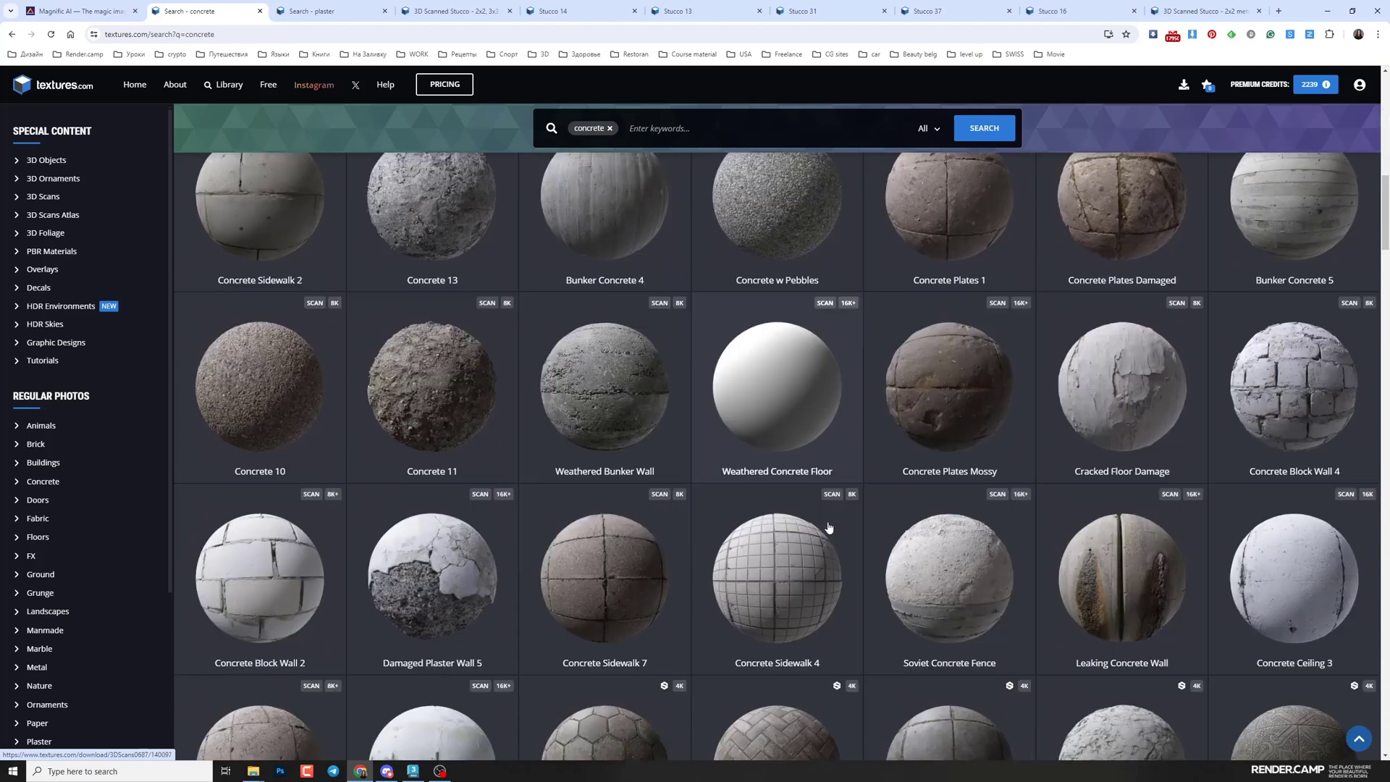
right_click(590, 357)
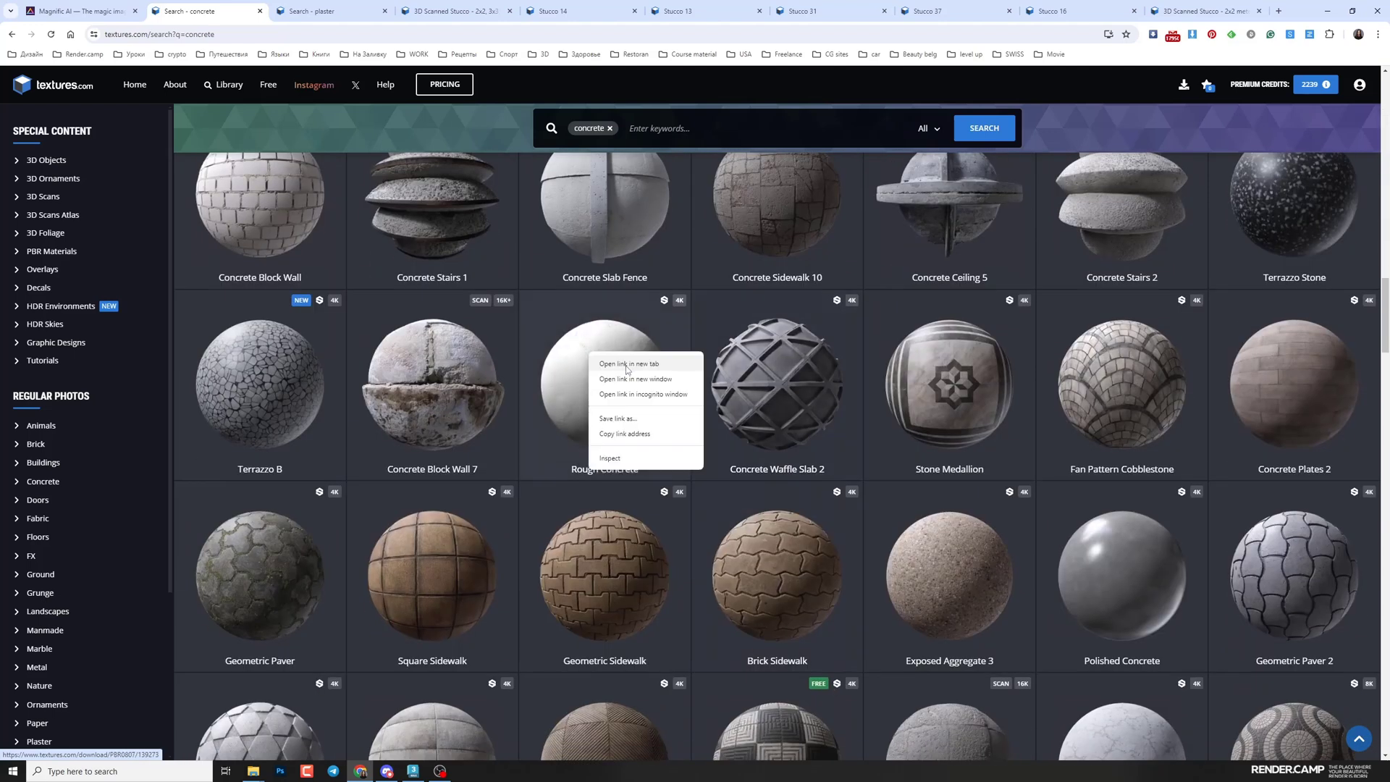
click(628, 363)
key(ctrl+Tab)
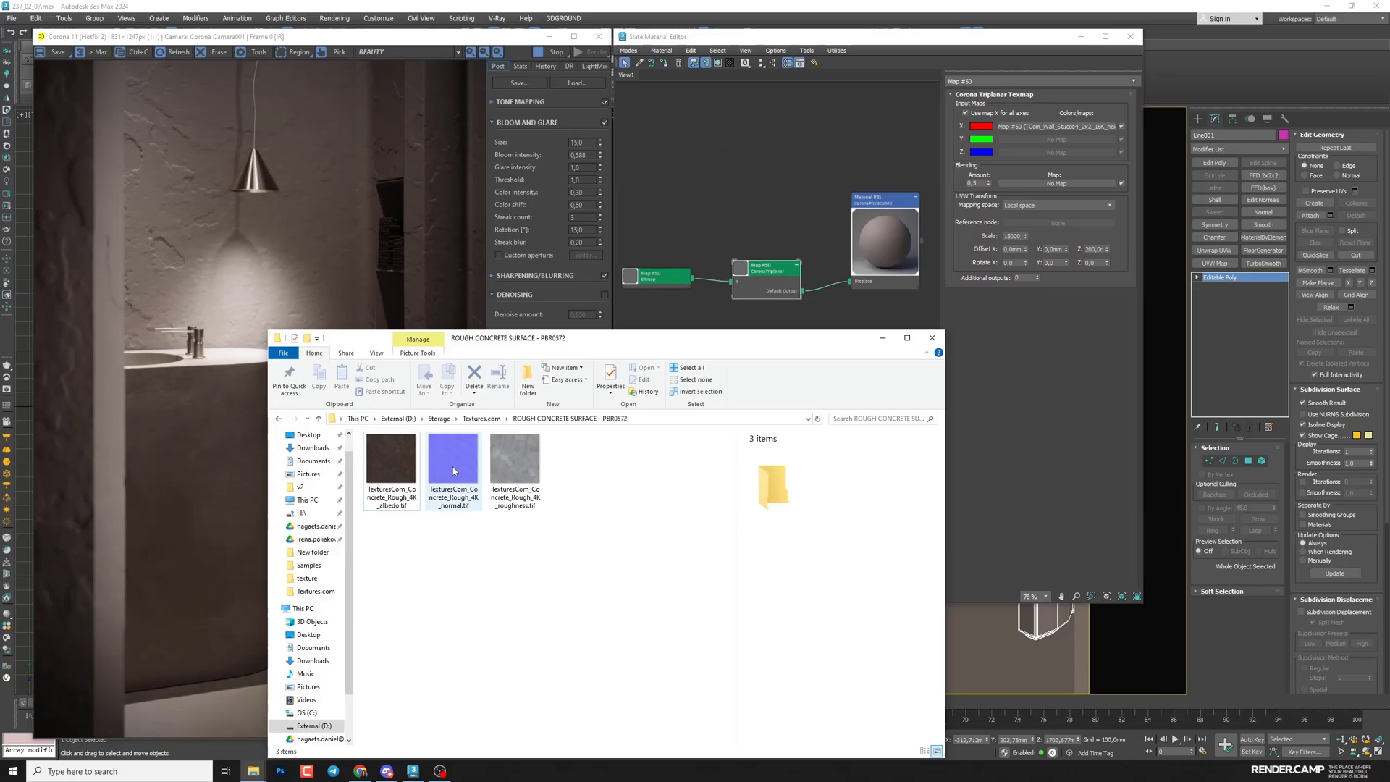
- Load the concrete normal TIF as a bitmap and feed it into a new CoronaNormal map
drag(453, 463, 670, 228)
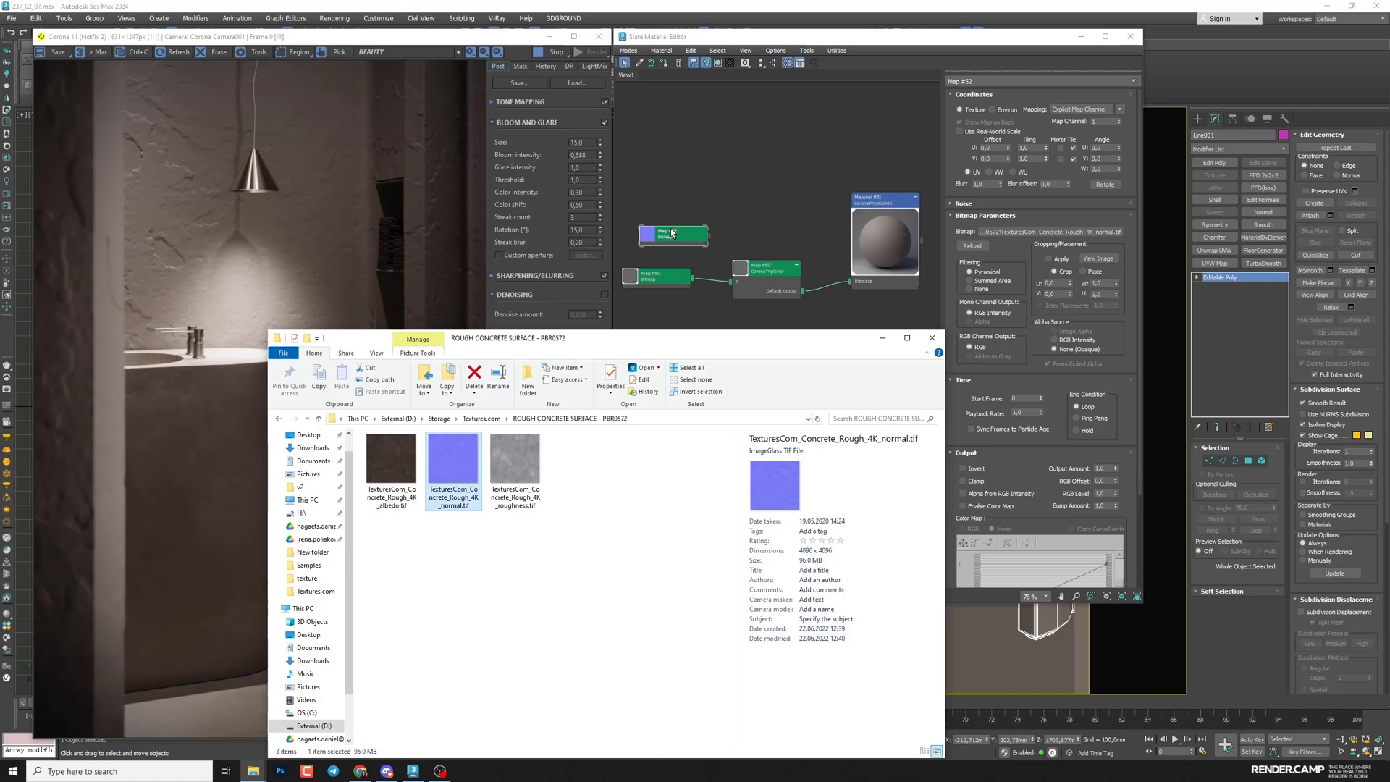
click(671, 234)
drag(692, 235, 742, 230)
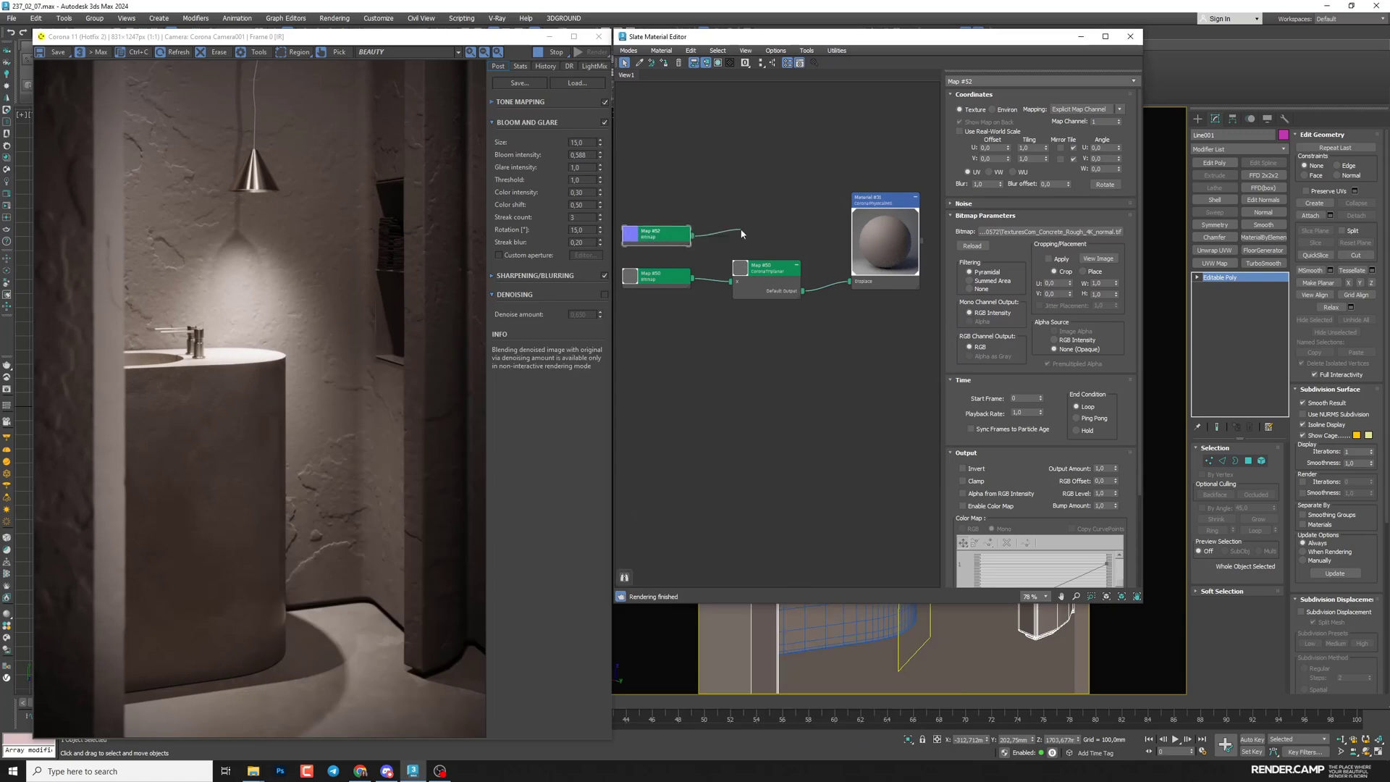
mouse_move(771, 249)
mouse_move(848, 294)
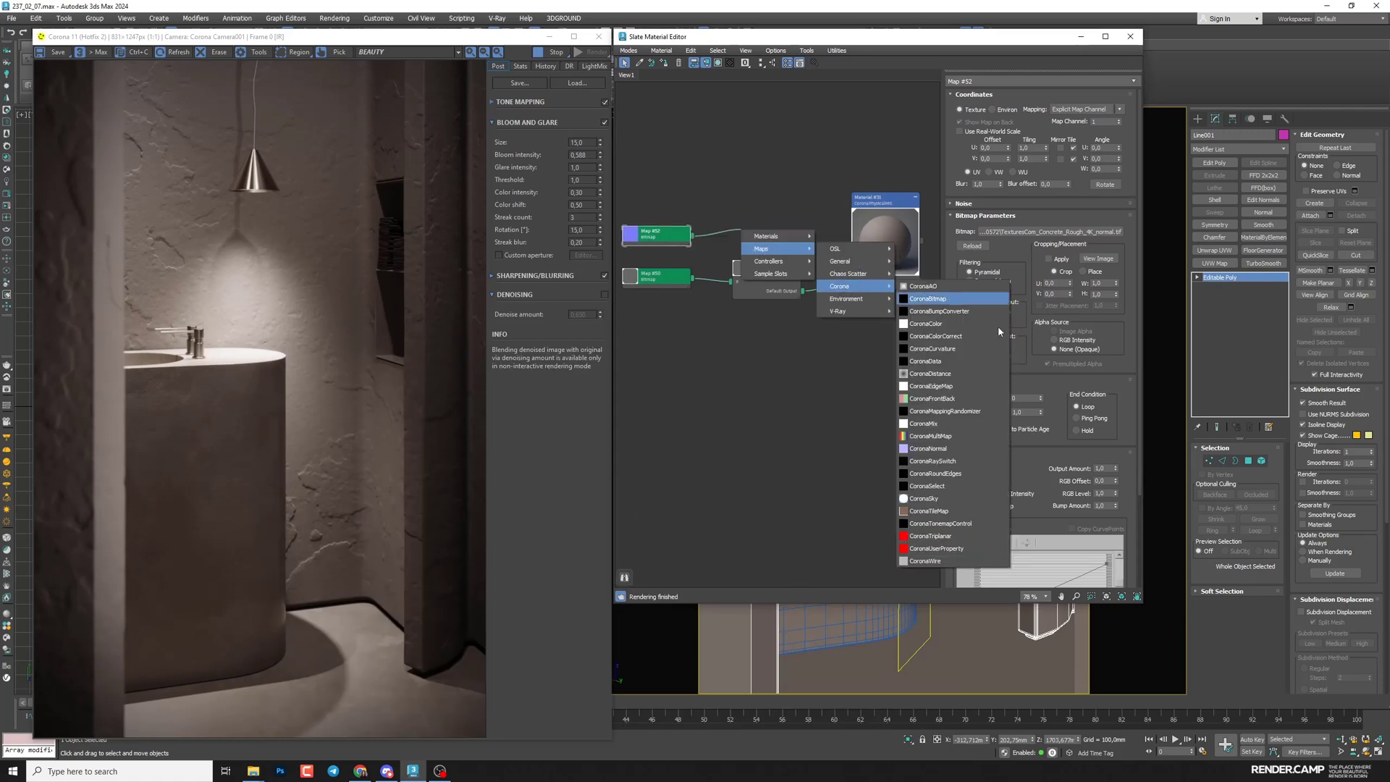
click(937, 454)
click(774, 255)
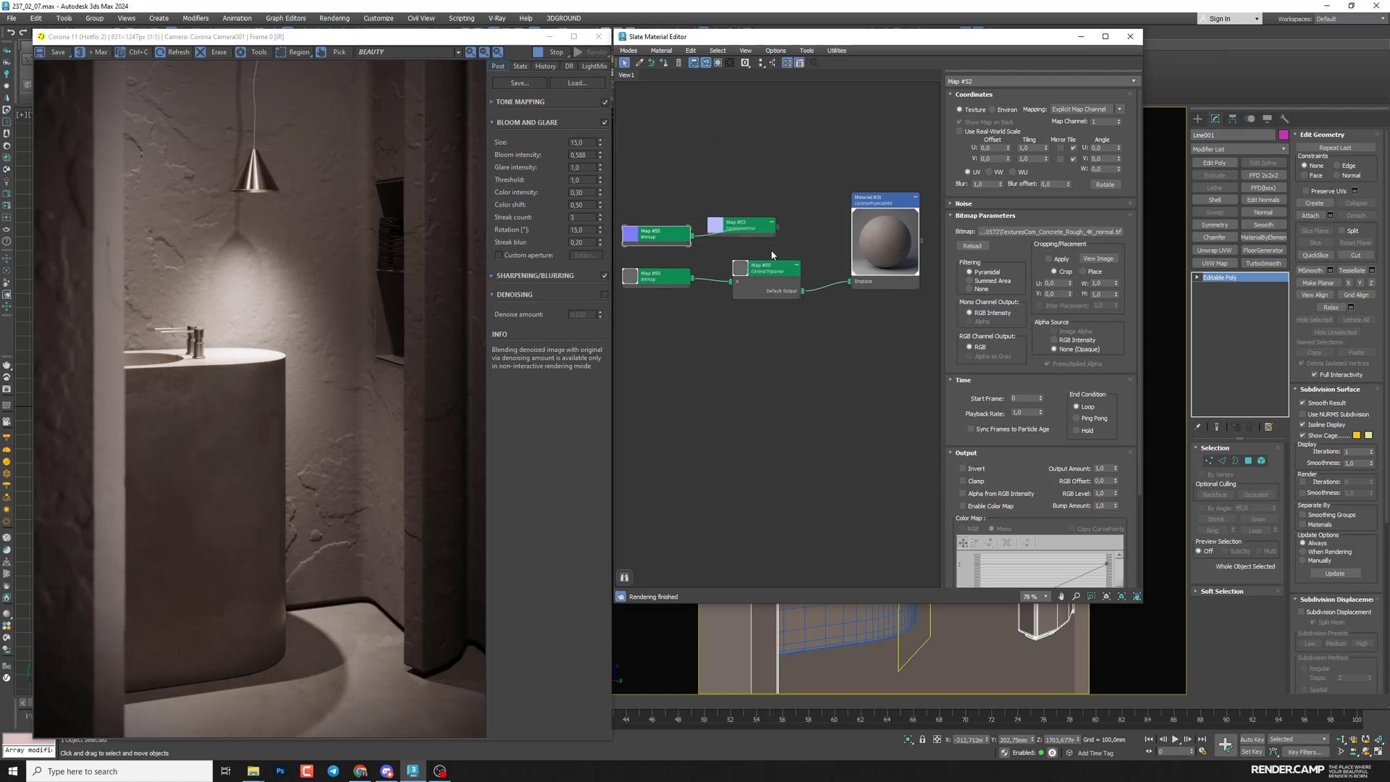
drag(753, 244, 731, 212)
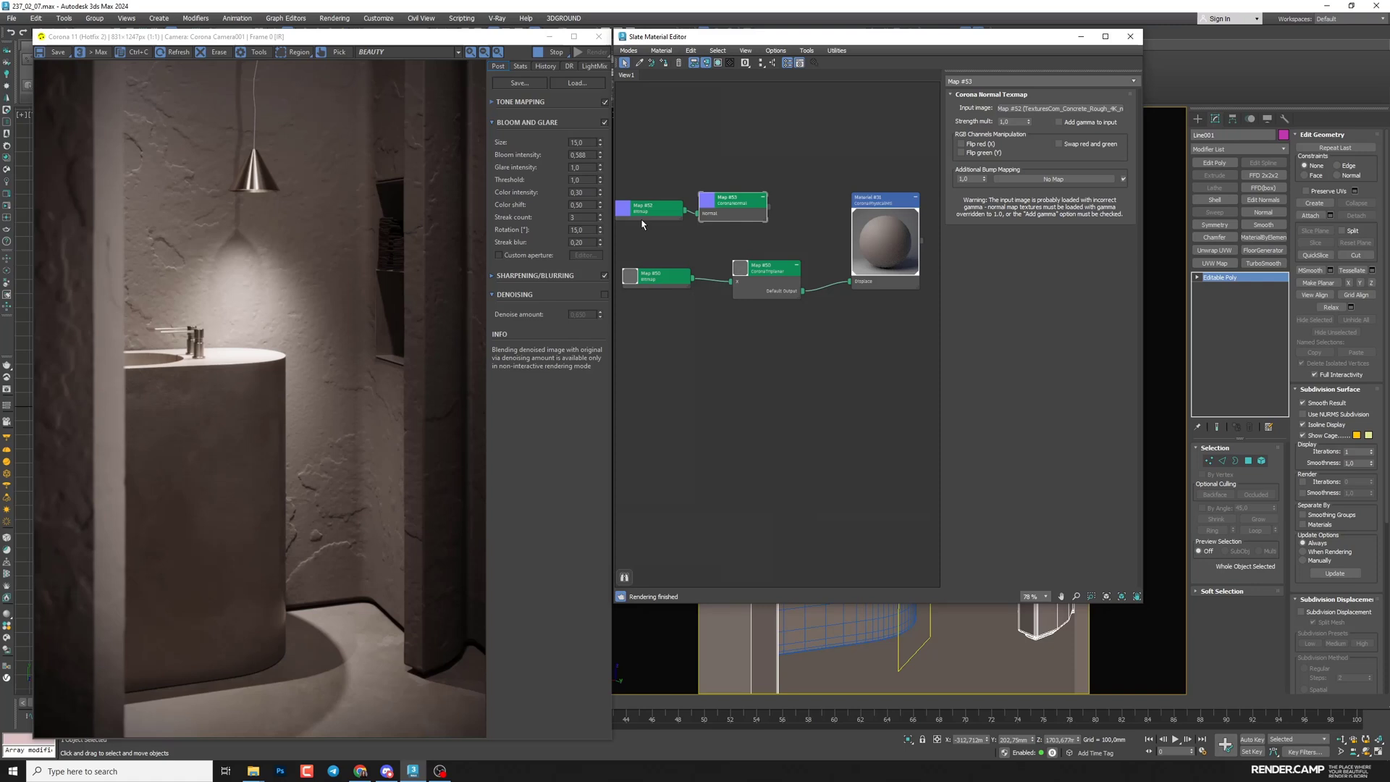
- Wire the CoronaNormal into X of a new CoronaTriplanar, Map #54, using map X for all axes
drag(769, 206, 783, 203)
mouse_move(809, 227)
mouse_move(890, 261)
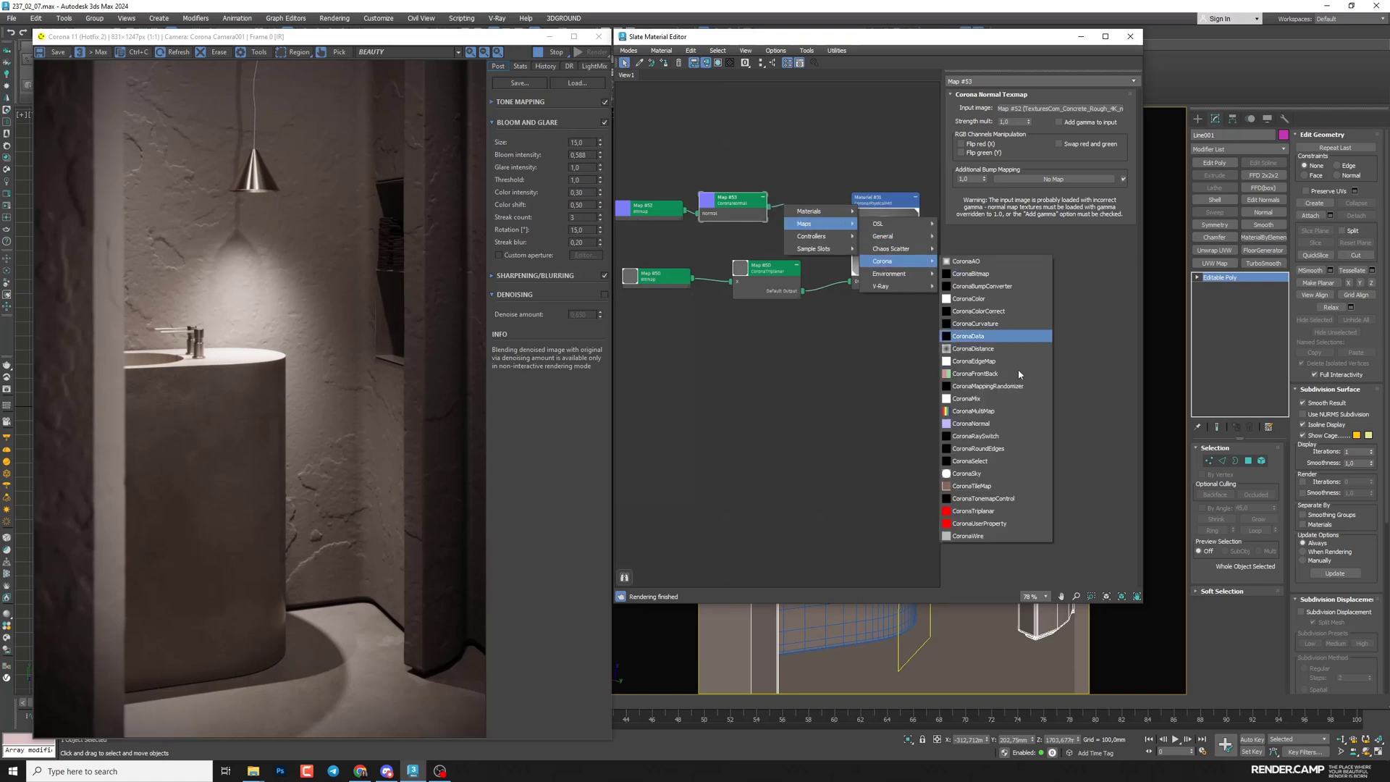
click(993, 505)
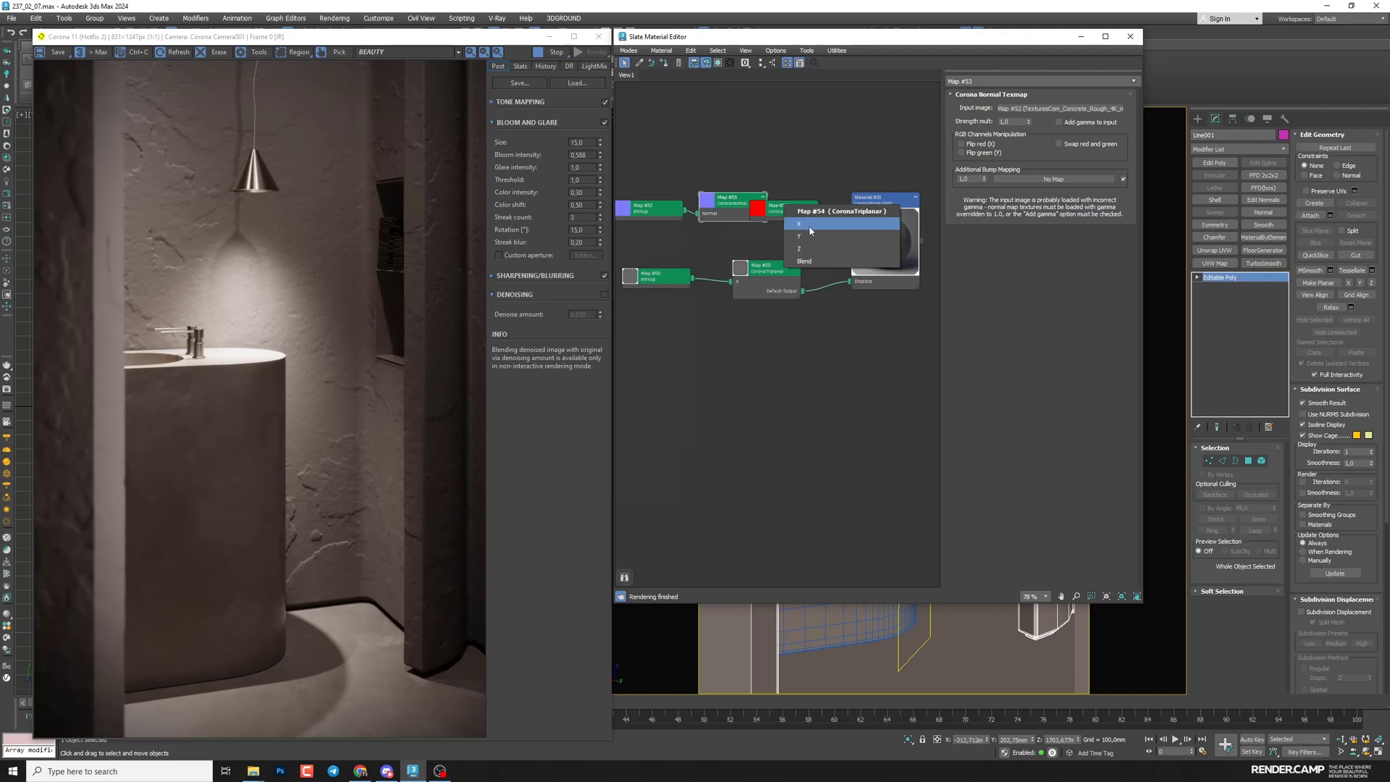
click(808, 226)
click(987, 116)
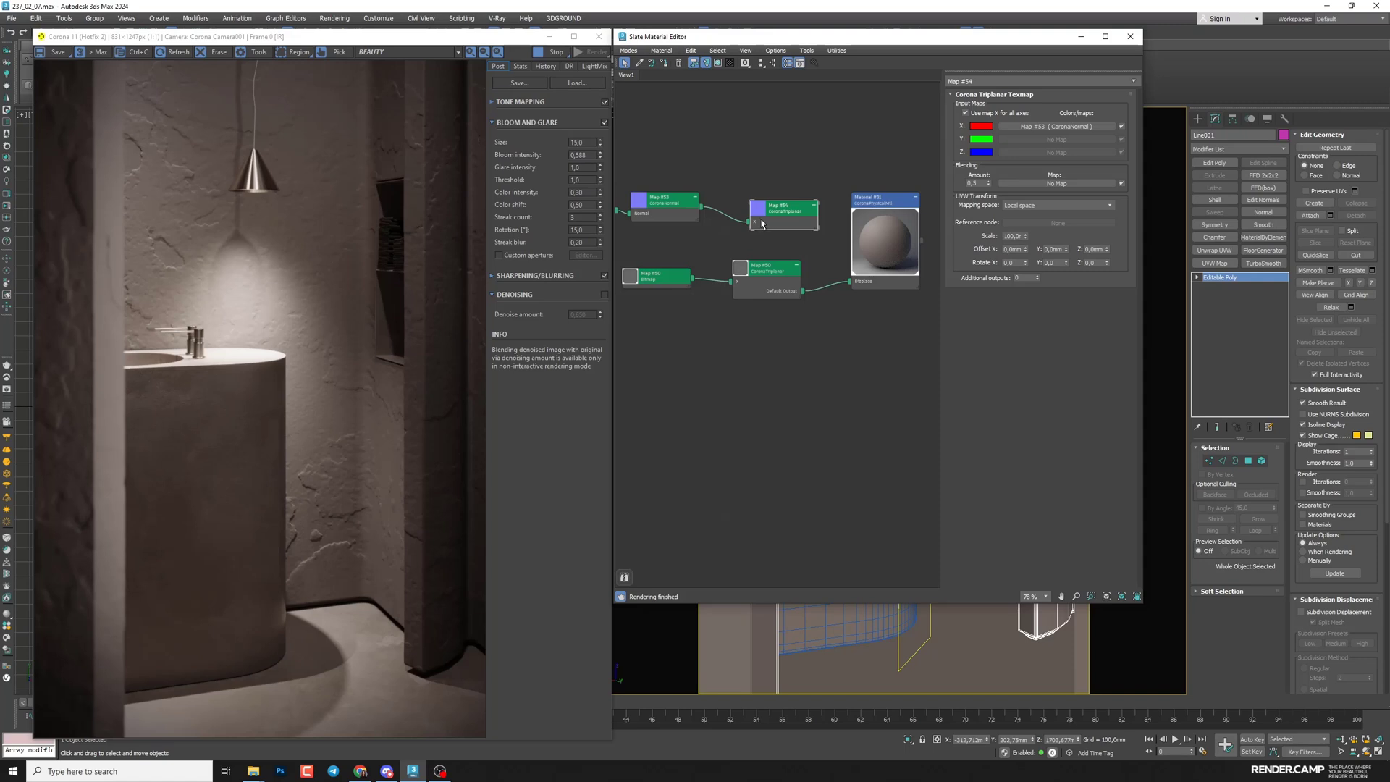
- Add gamma to the CoronaNormal input and plug Map #54 into Material #31's base bump
drag(760, 219, 743, 218)
click(643, 206)
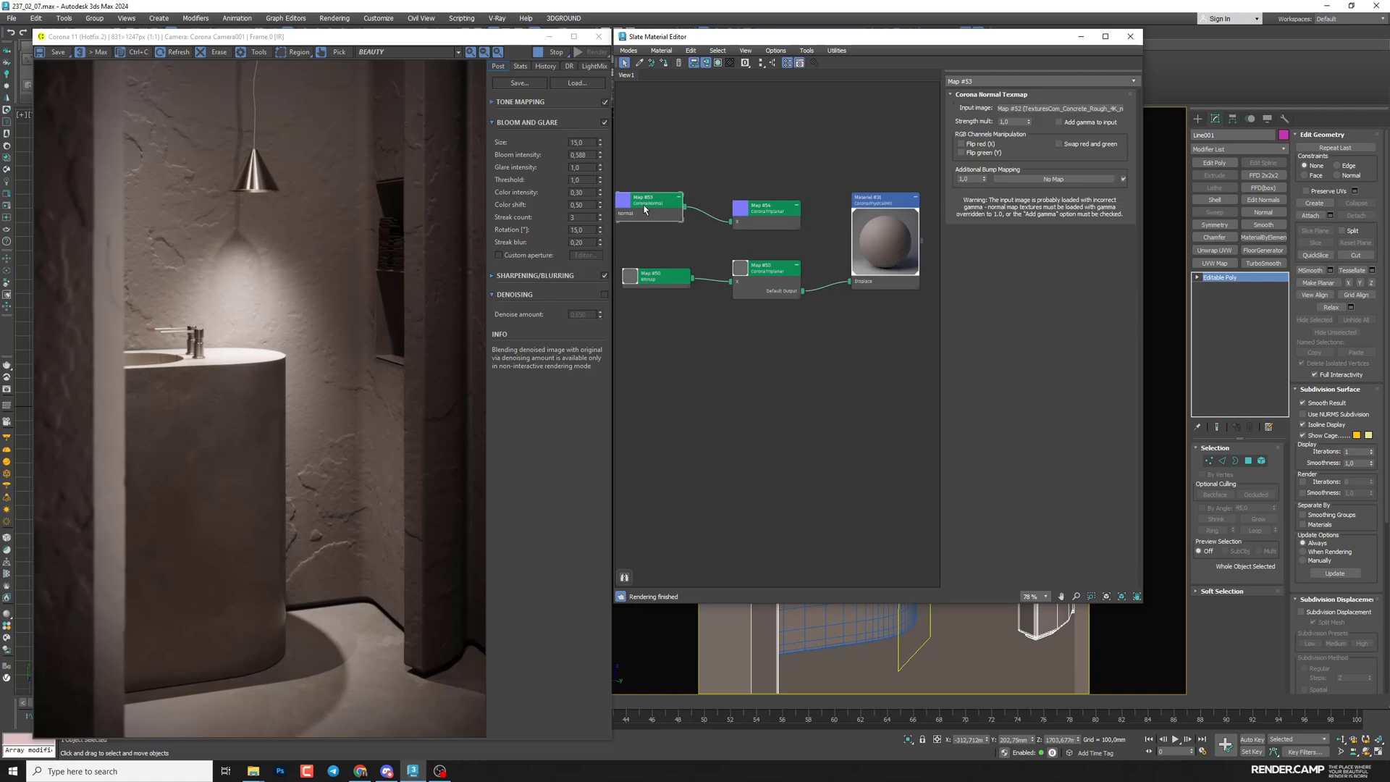
click(1058, 122)
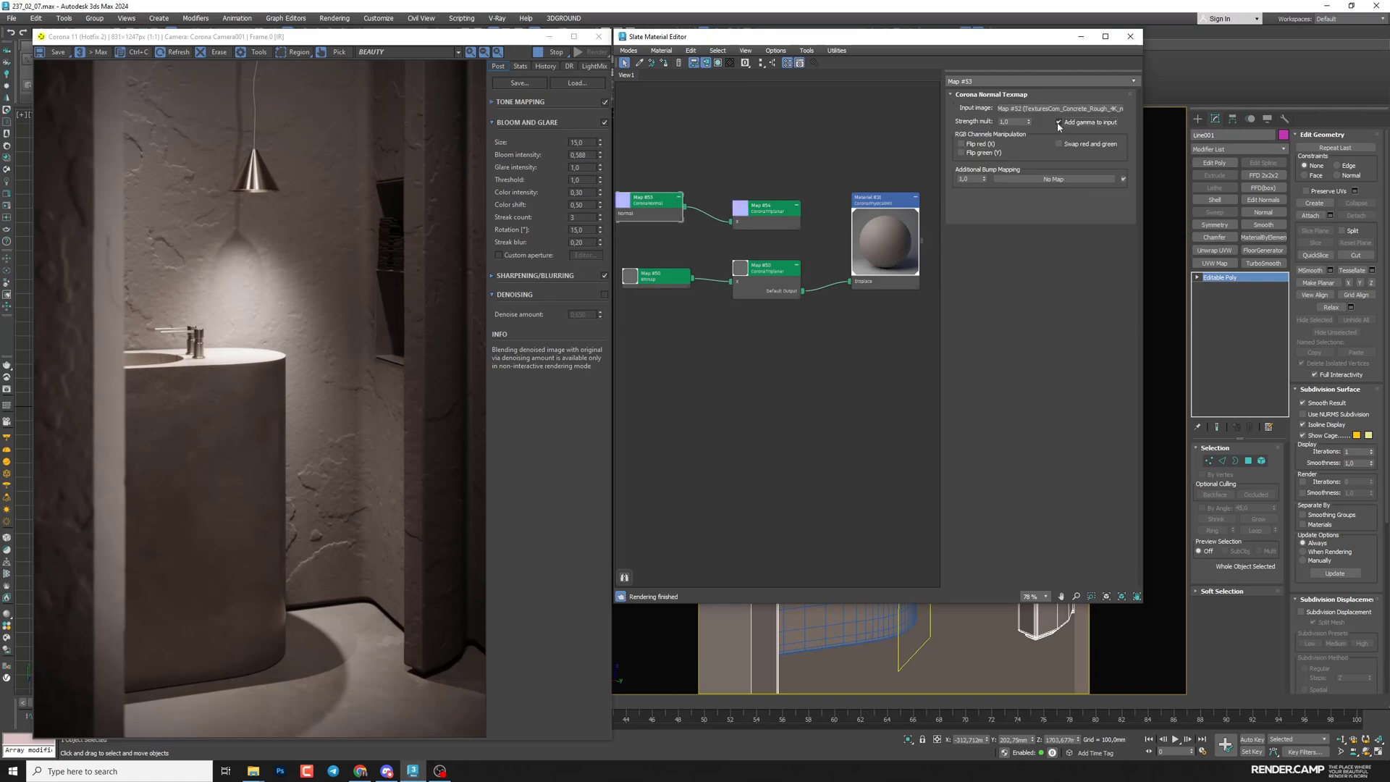
drag(762, 218, 753, 218)
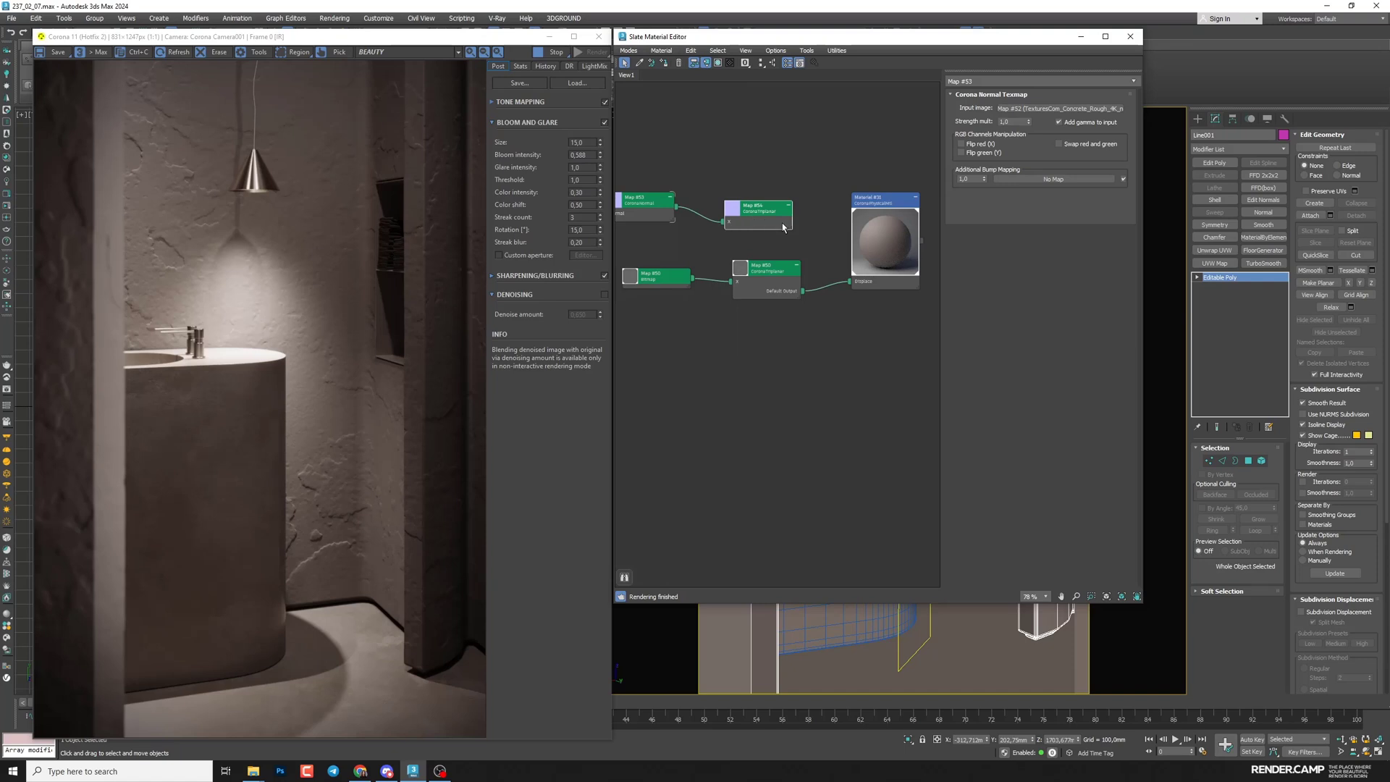
click(705, 62)
drag(759, 213, 767, 194)
drag(801, 237, 852, 380)
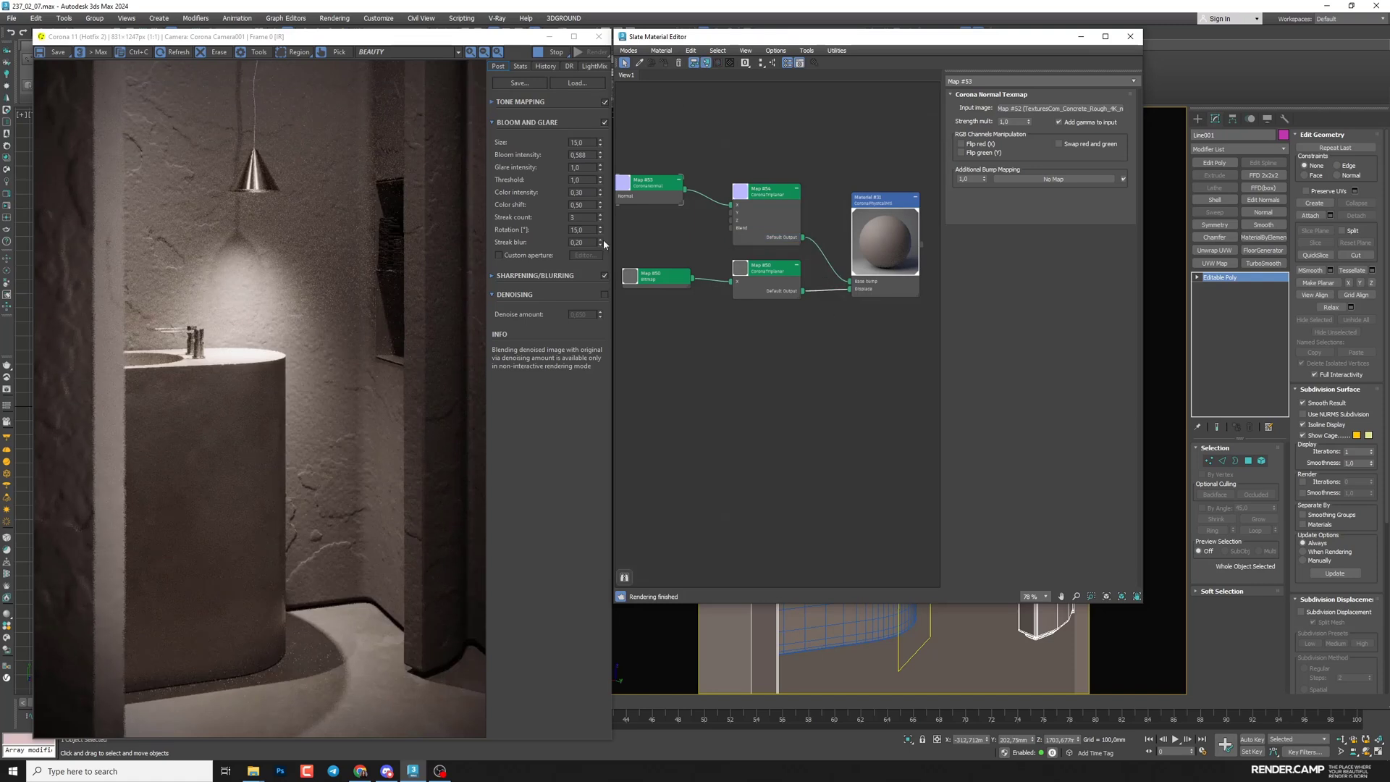
scroll(302, 500, up, 1)
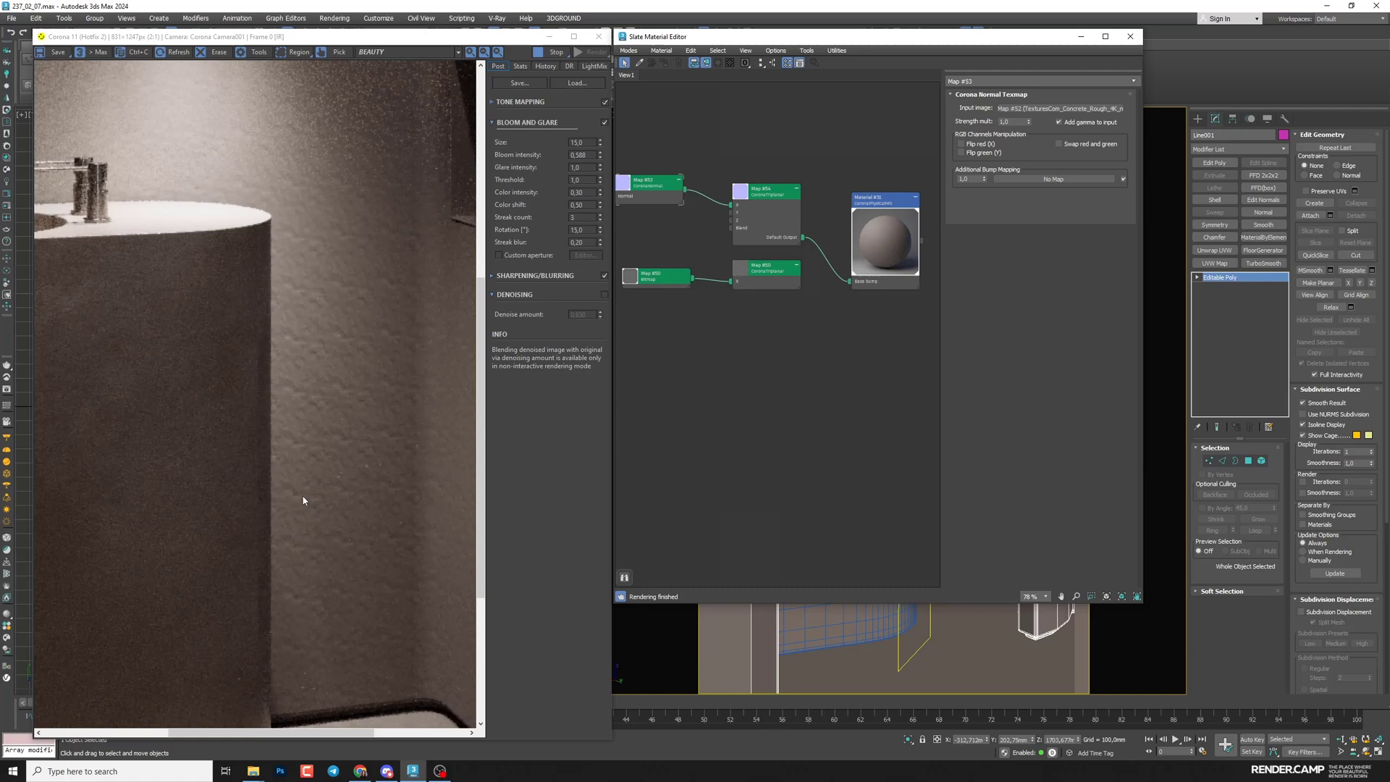
scroll(336, 490, down, 1)
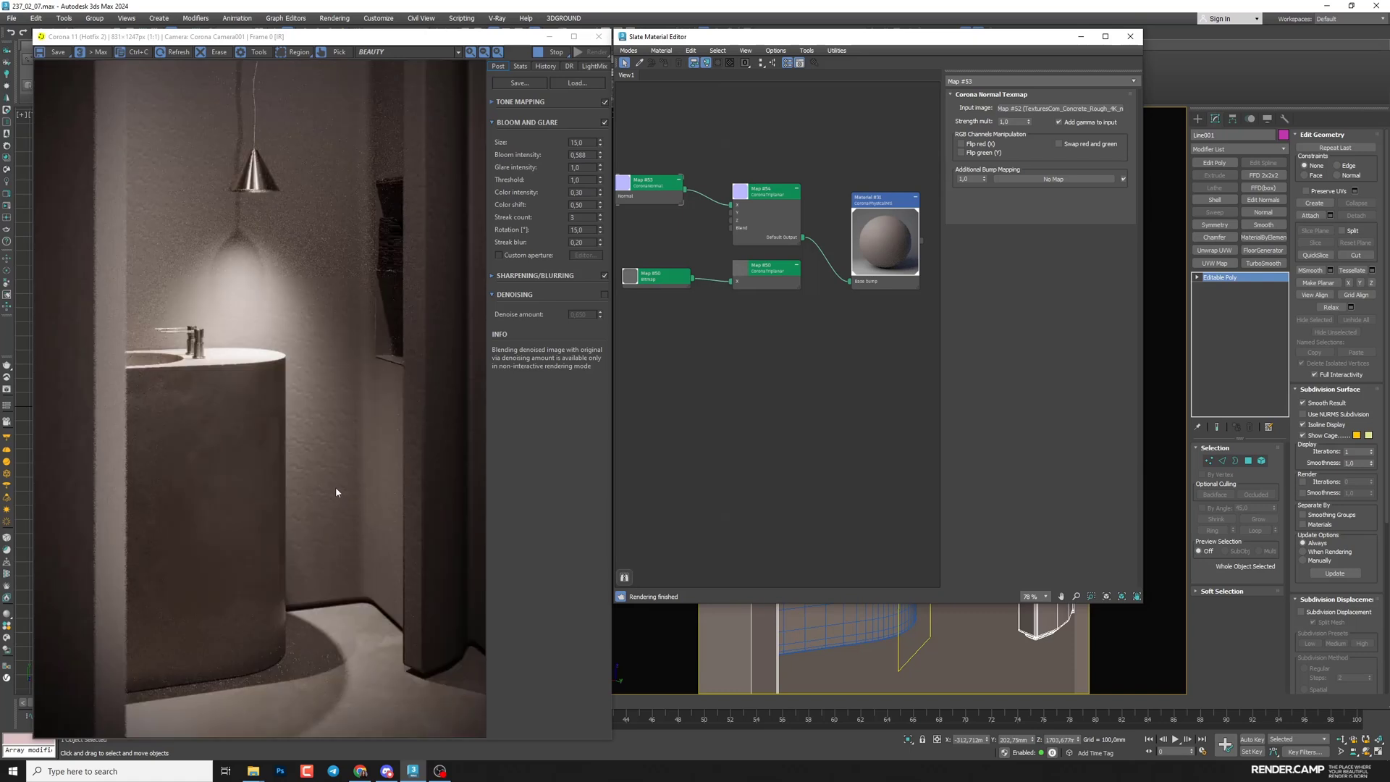
- Set Map #54's triplanar scale to 1000 and reconnect the stucco triplanar to the wall material
double_click(767, 197)
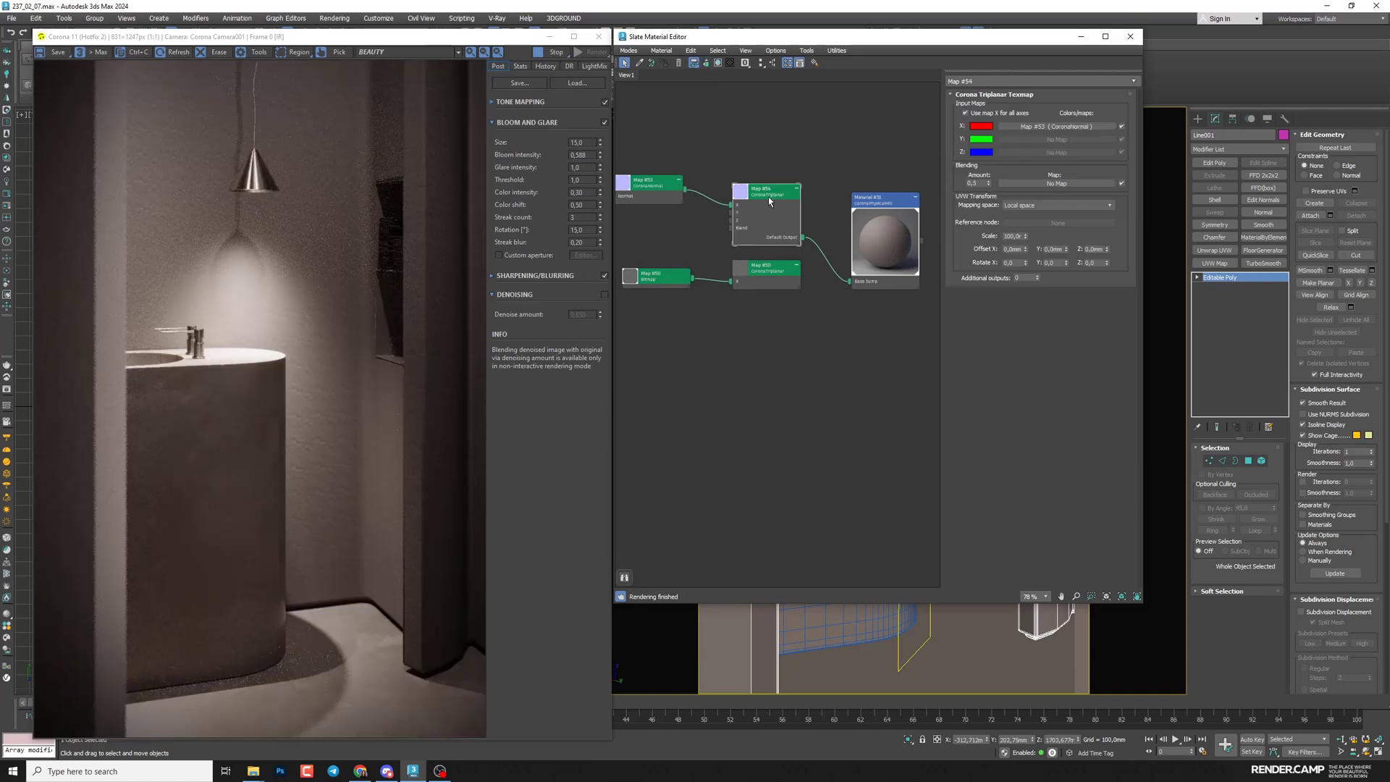
text(00)
key(Return)
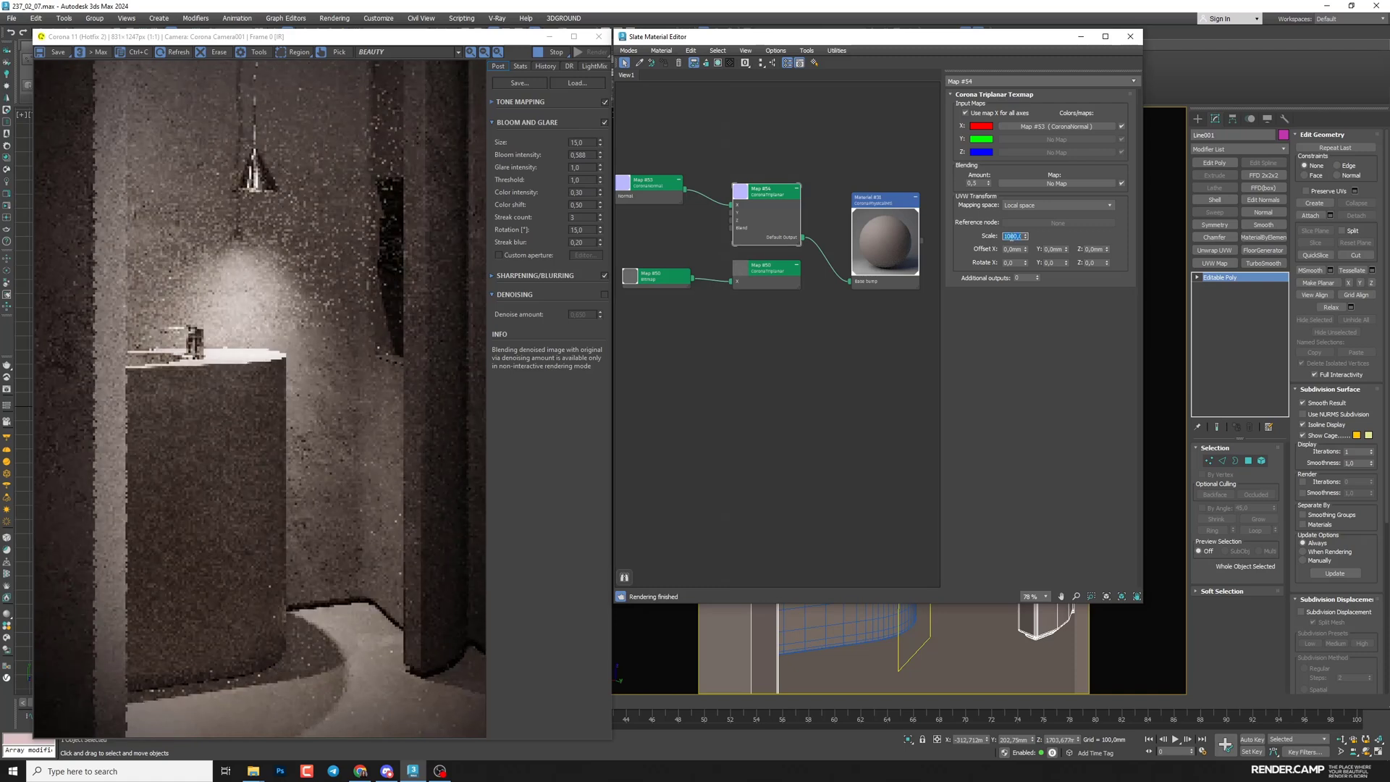
scroll(337, 456, up, 2)
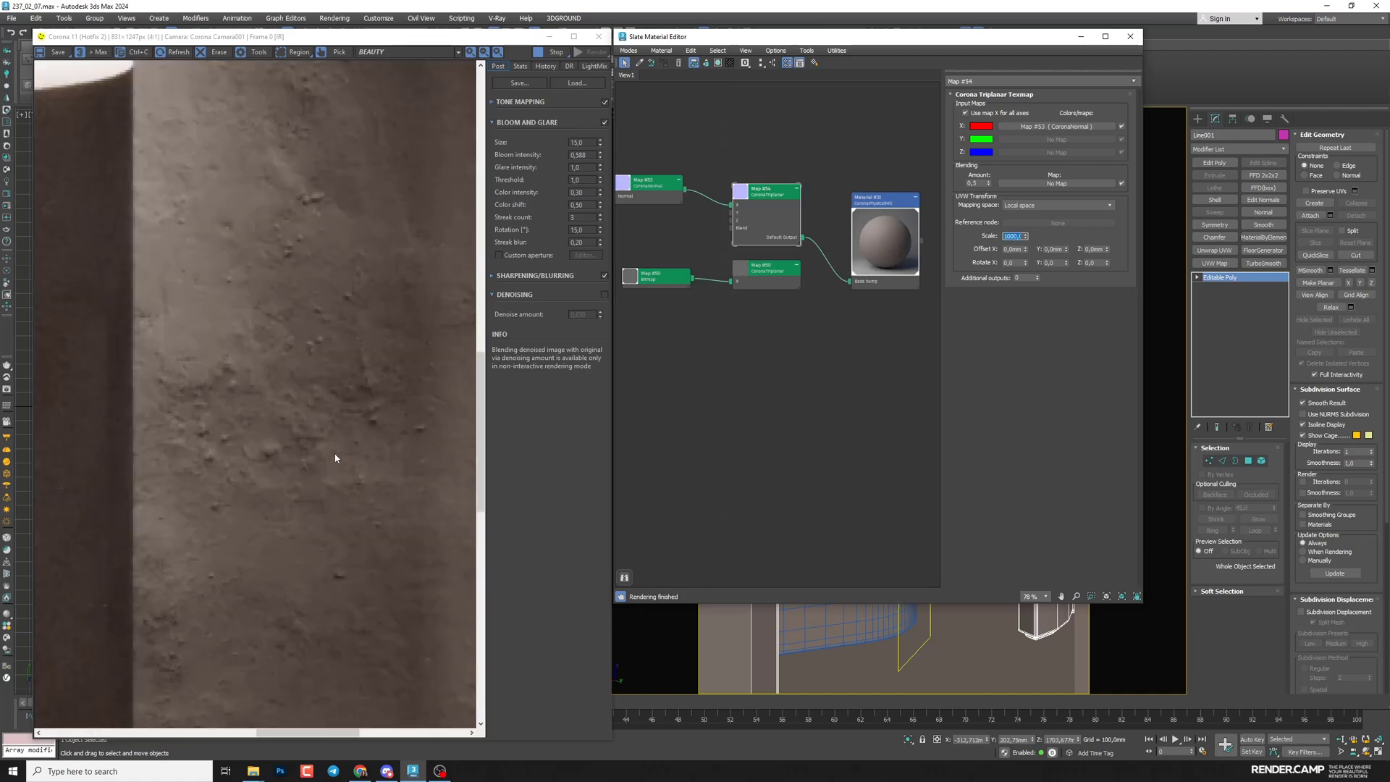
scroll(335, 454, down, 2)
double_click(766, 278)
drag(799, 287, 865, 268)
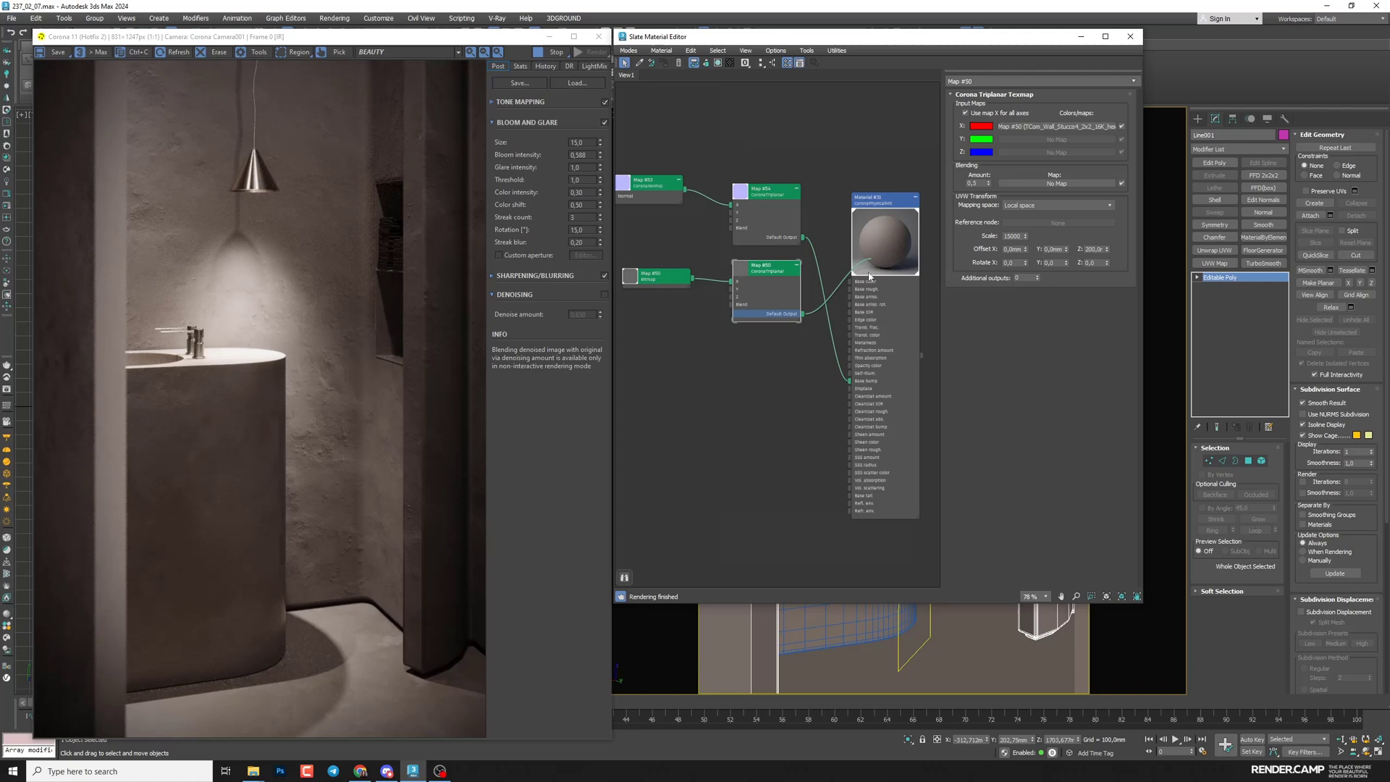
- Plug stucco triplanar Map #50 into Material #31's displacement and view the scene
click(842, 396)
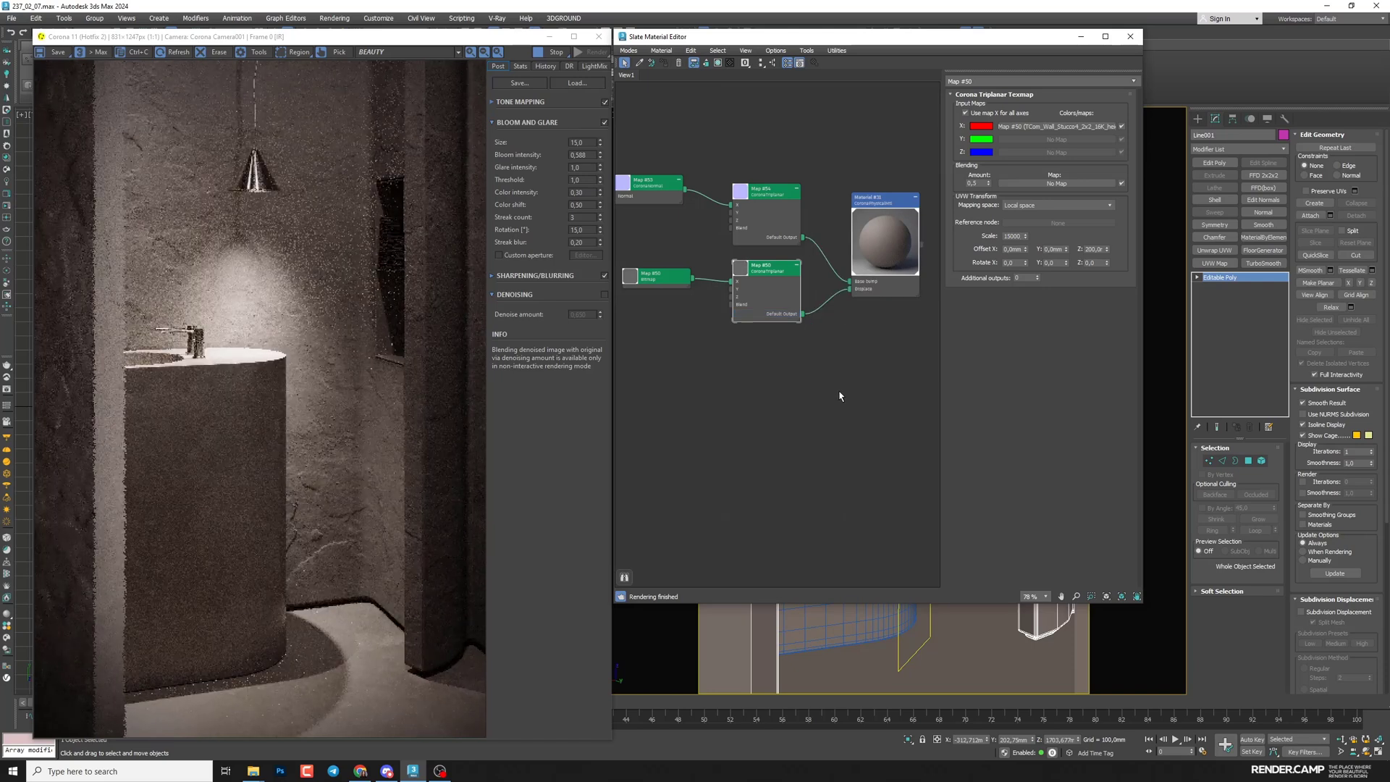
key(m)
scroll(952, 481, up, 3)
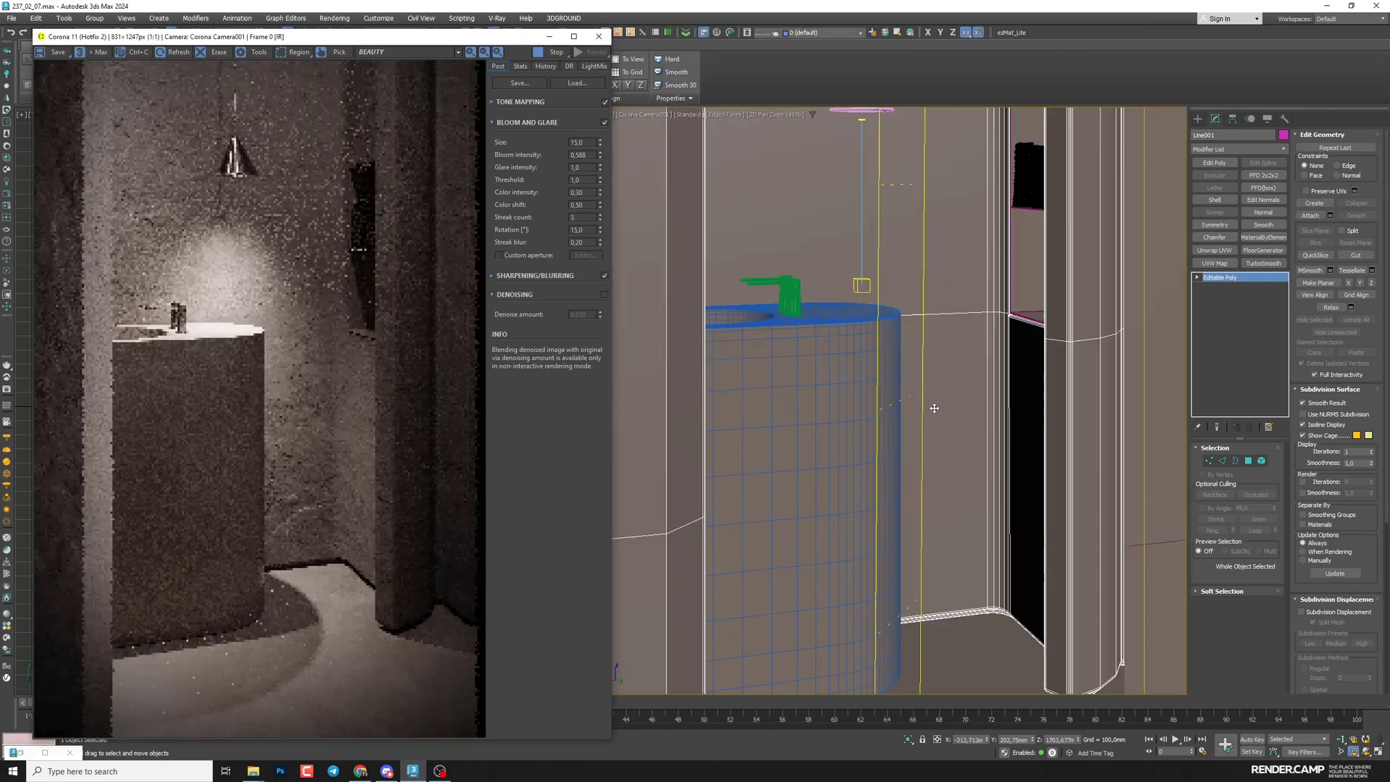
scroll(976, 436, up, 3)
scroll(970, 490, up, 3)
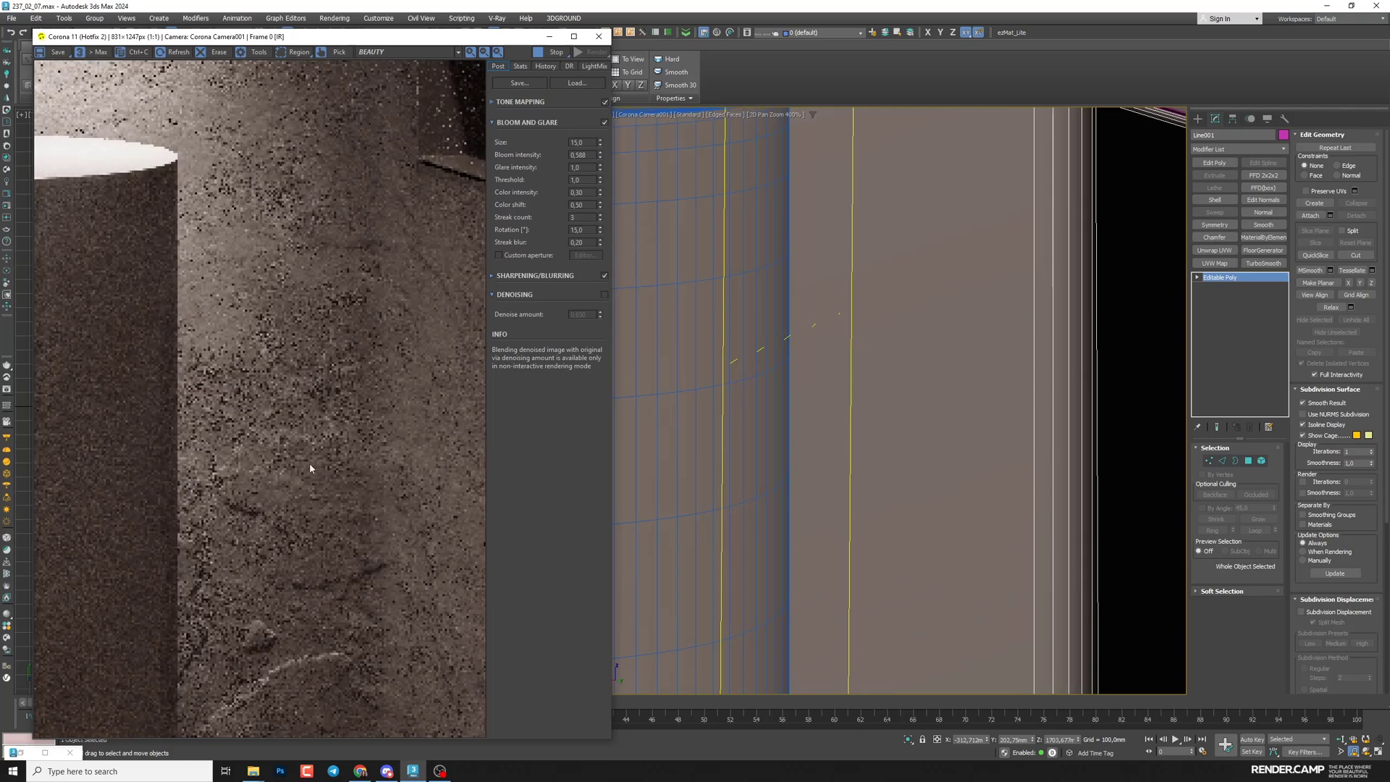
- Toggle Material #31's base bump off and back on to compare the walls
key(m)
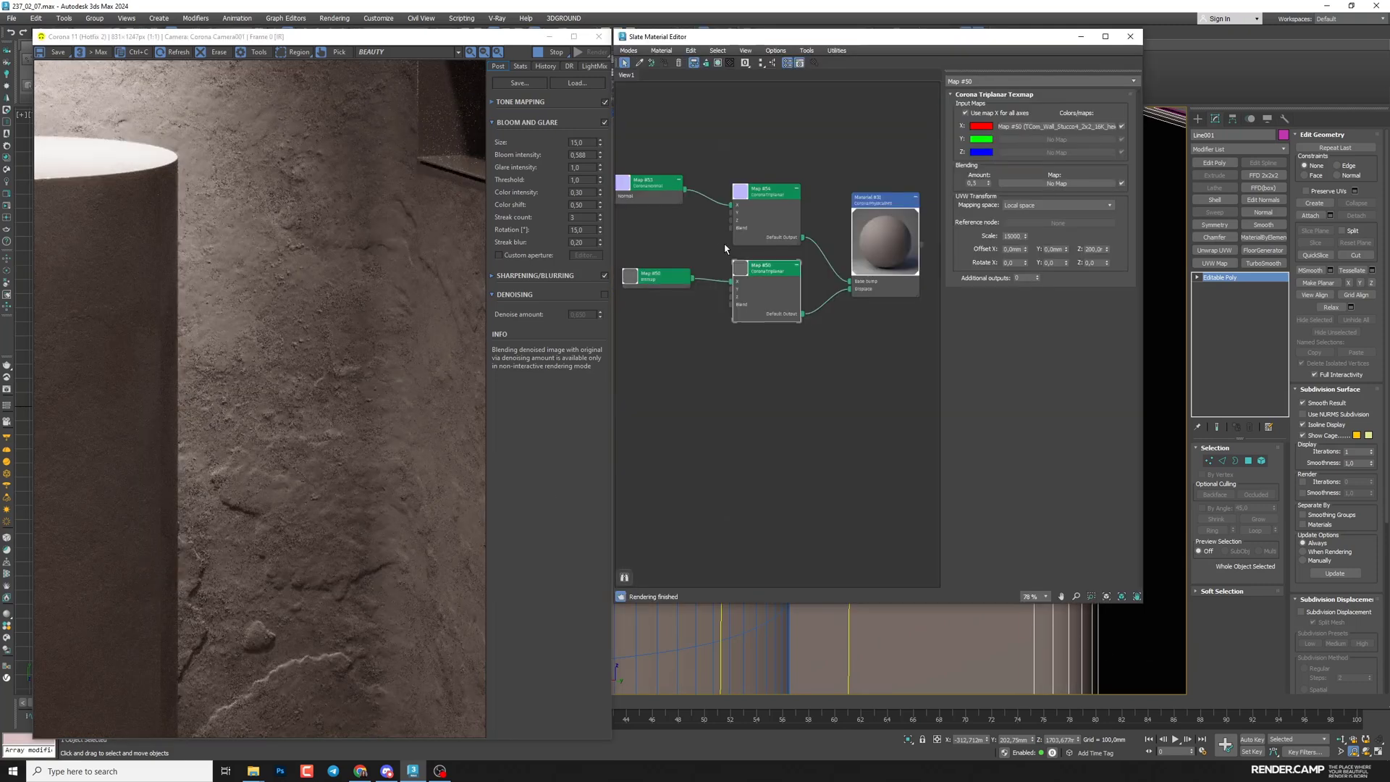
scroll(301, 378, up, 2)
scroll(298, 383, up, 1)
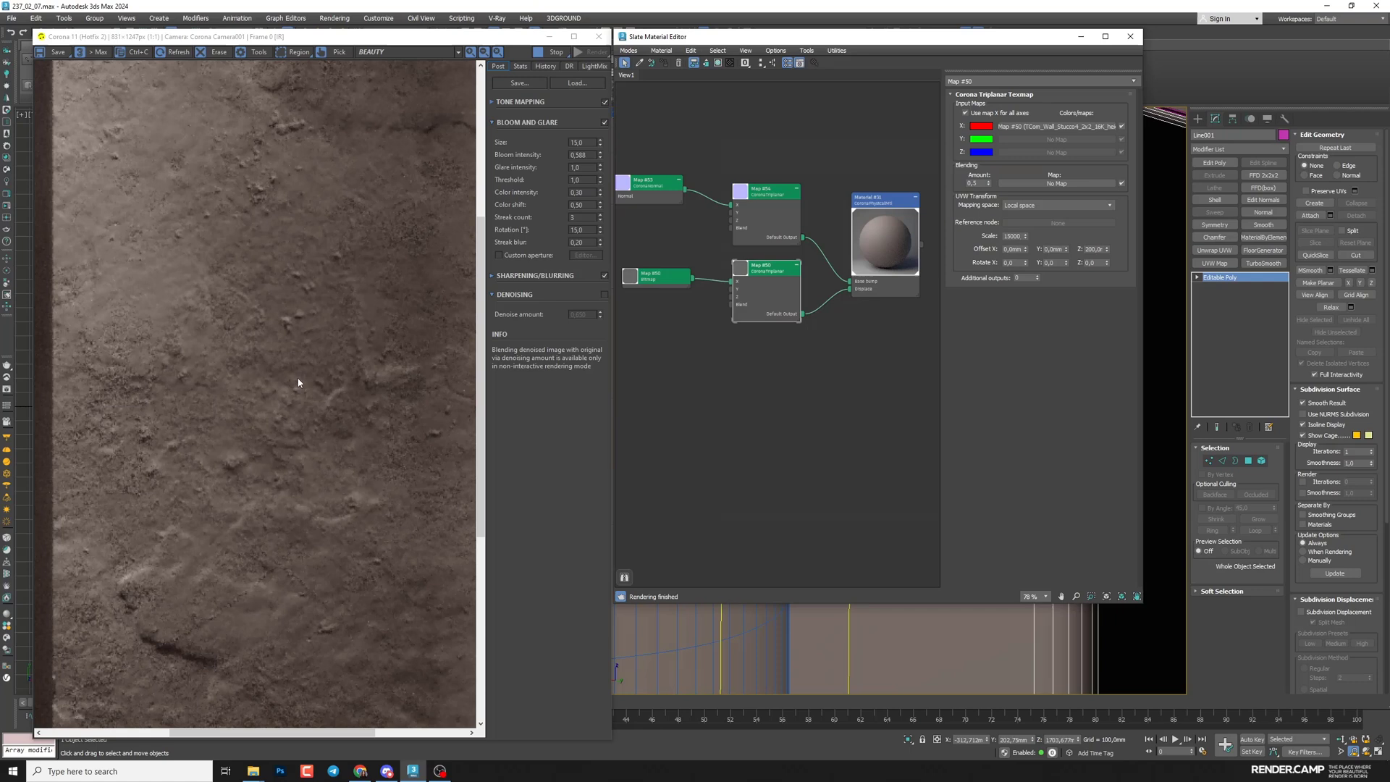
scroll(298, 396, down, 3)
double_click(875, 198)
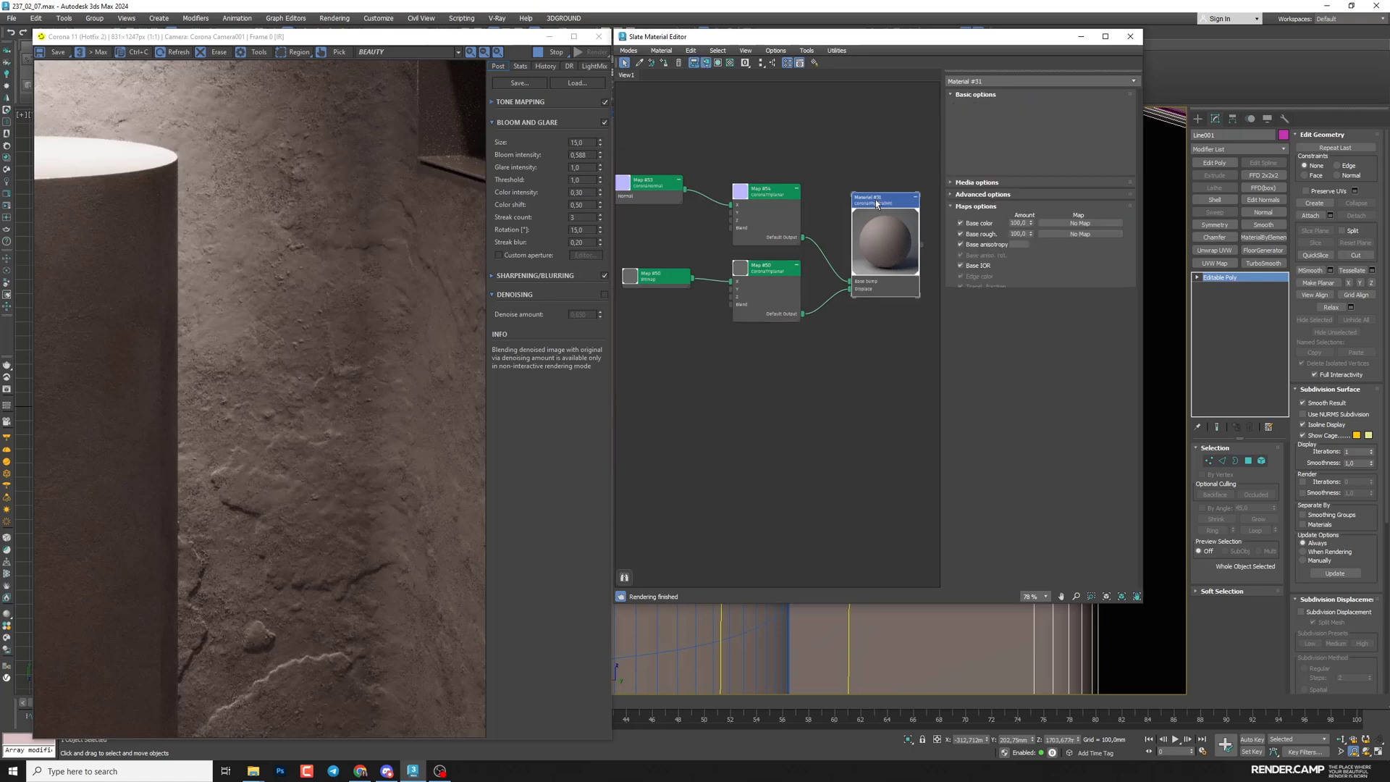
scroll(978, 444, down, 5)
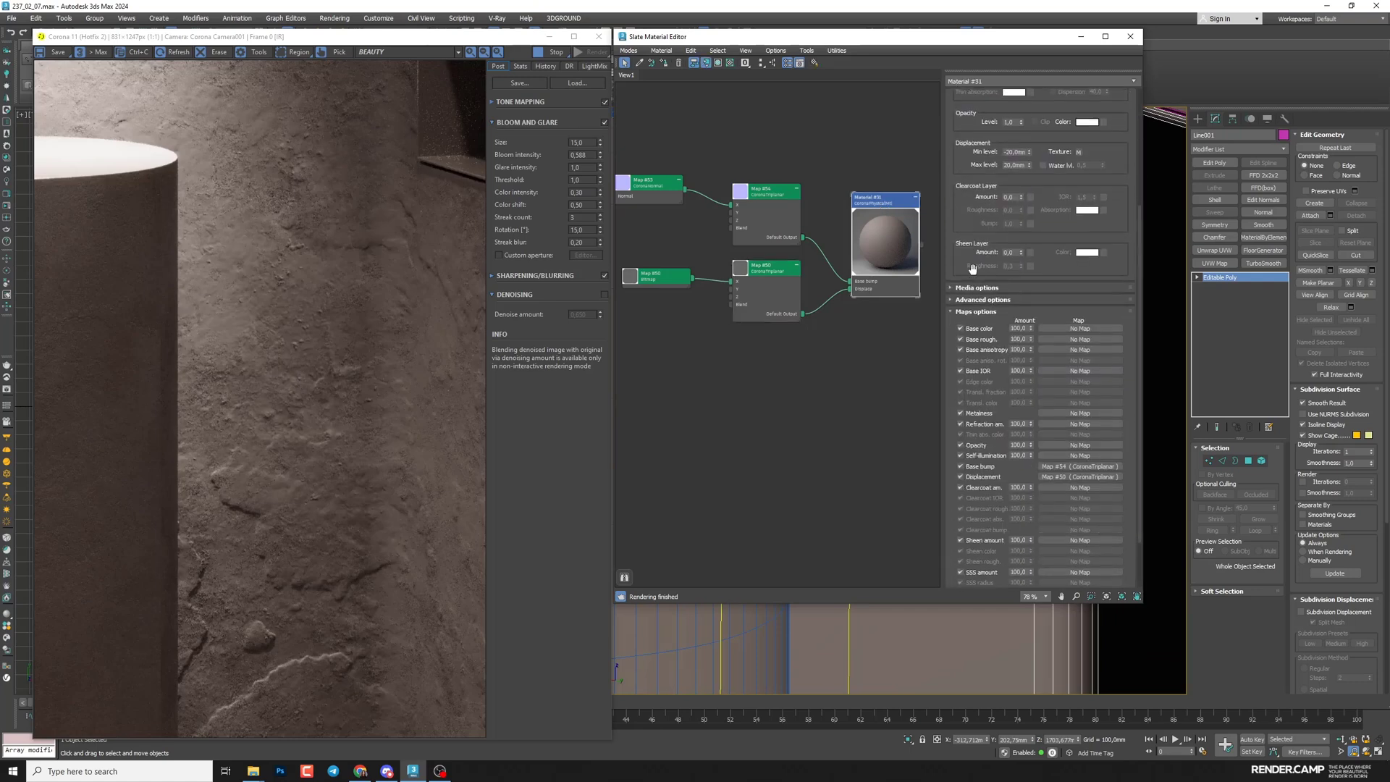
click(960, 466)
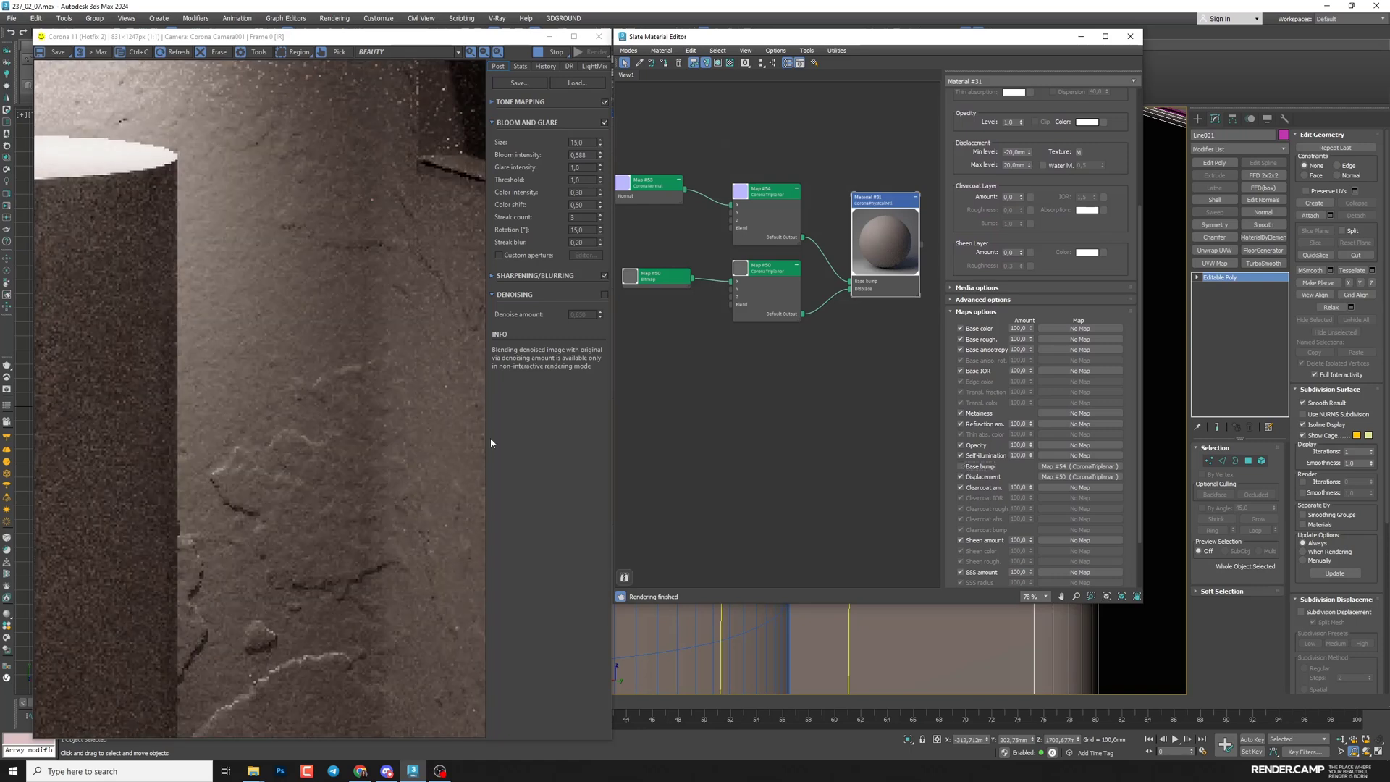
click(961, 466)
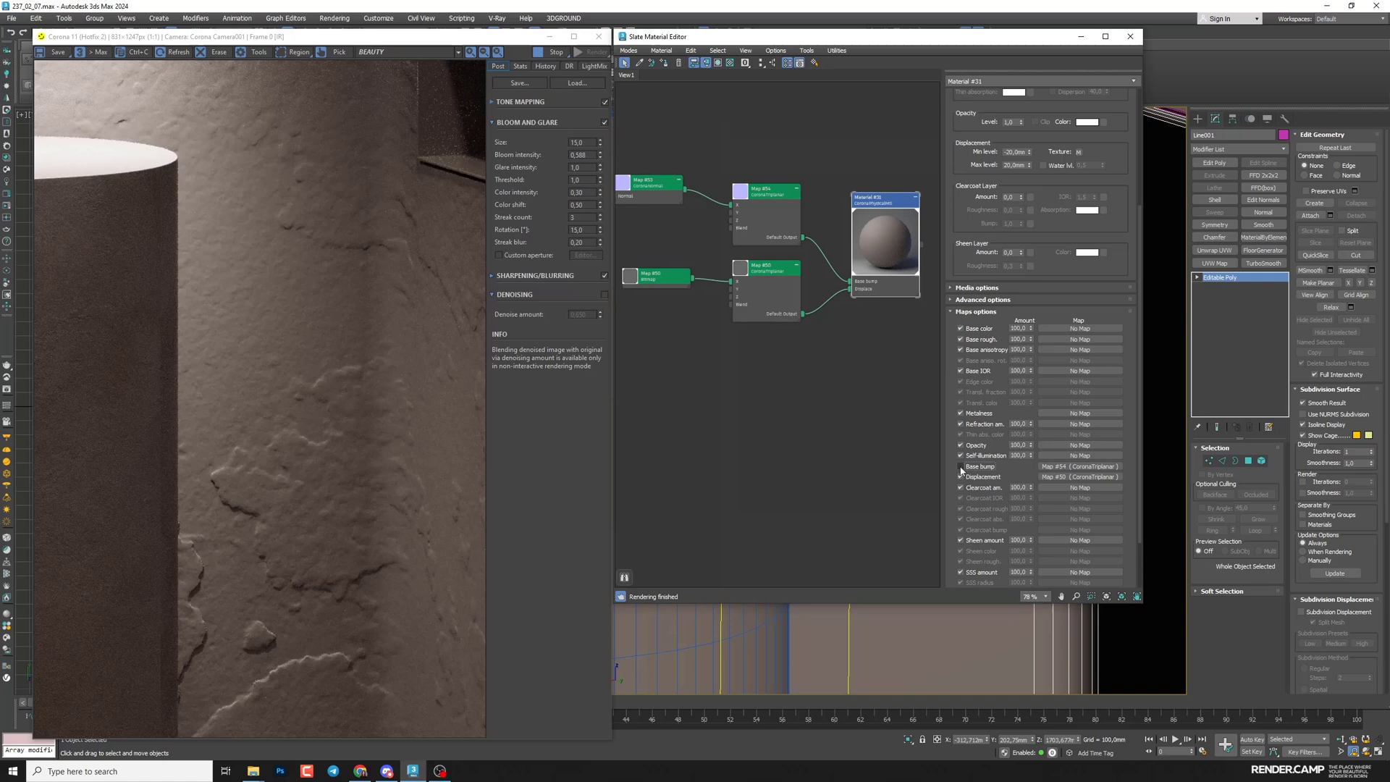
- Set Corona Normal Map #53's strength multiplier to 2.0 and close the Slate Material Editor
double_click(648, 191)
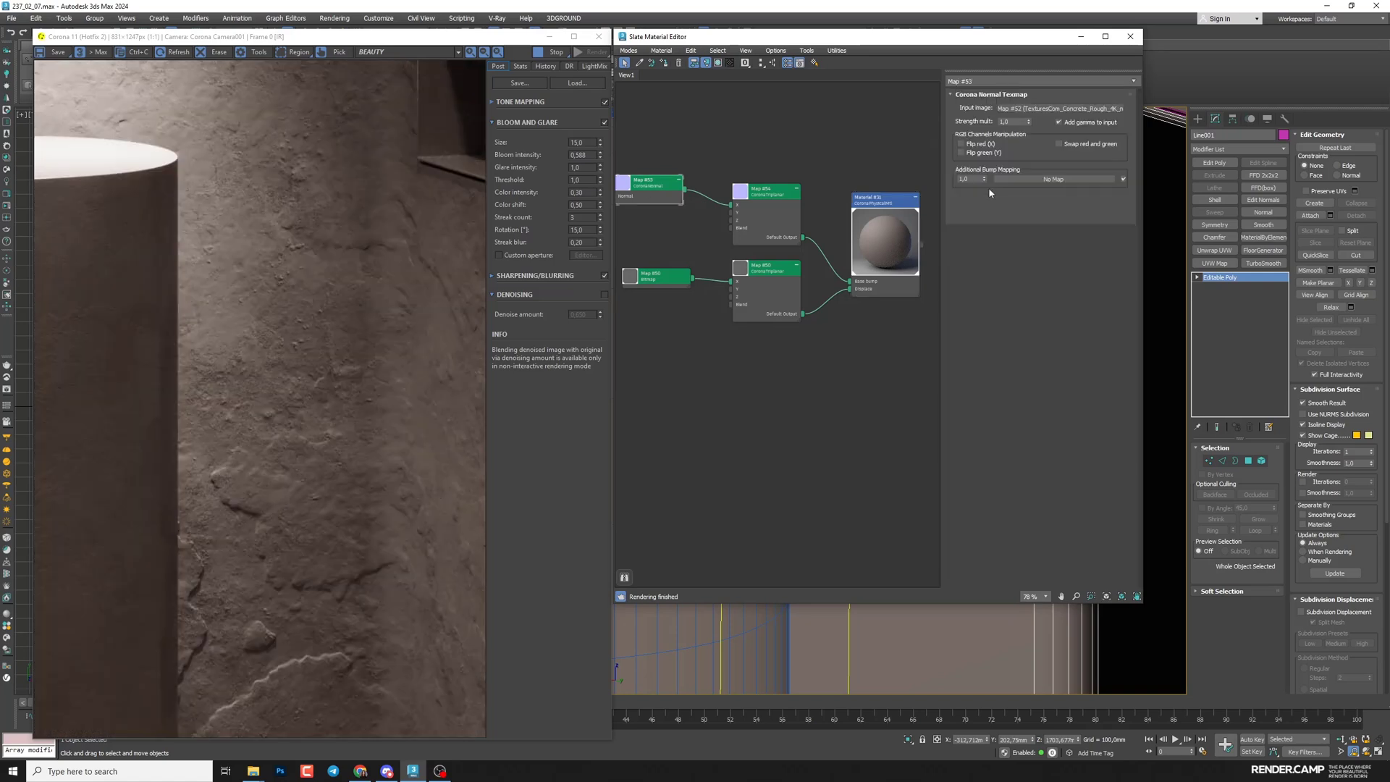
double_click(1012, 122)
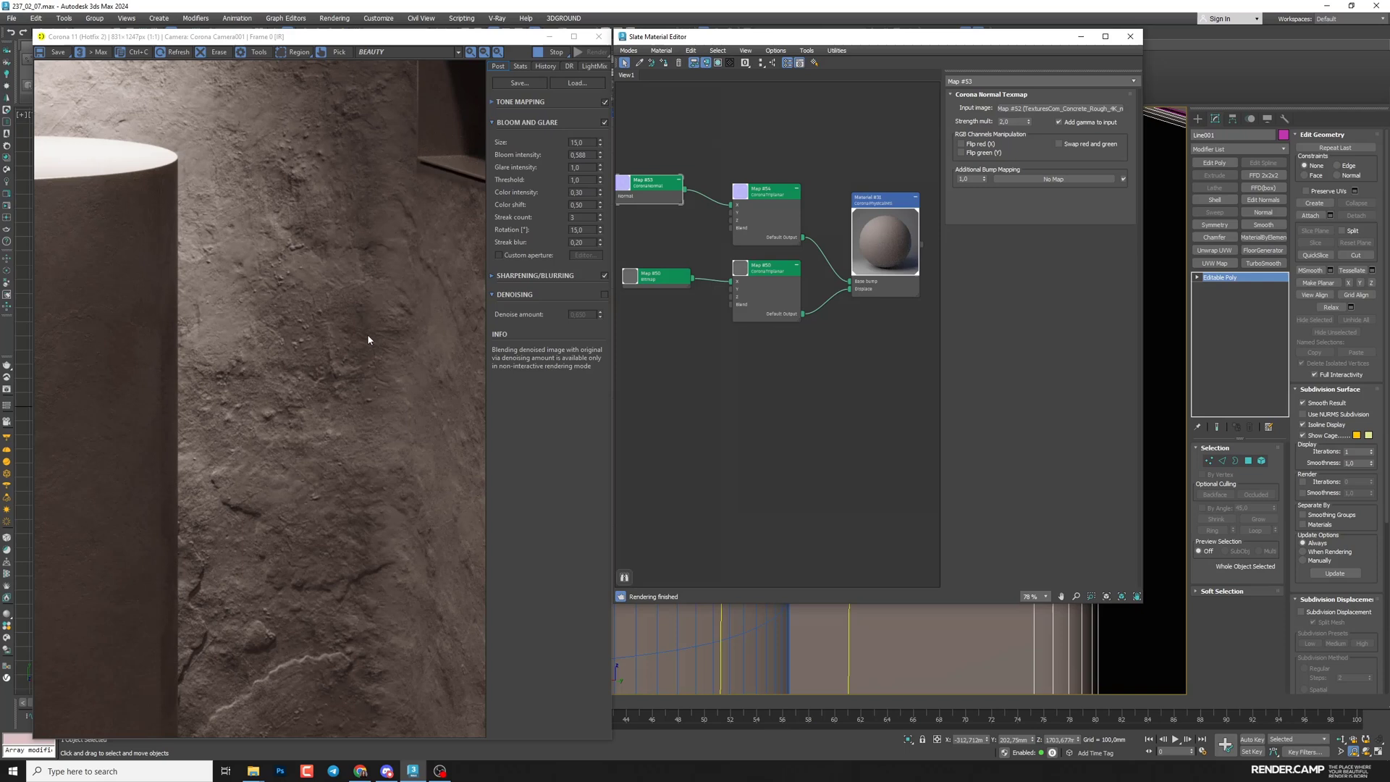
key(m)
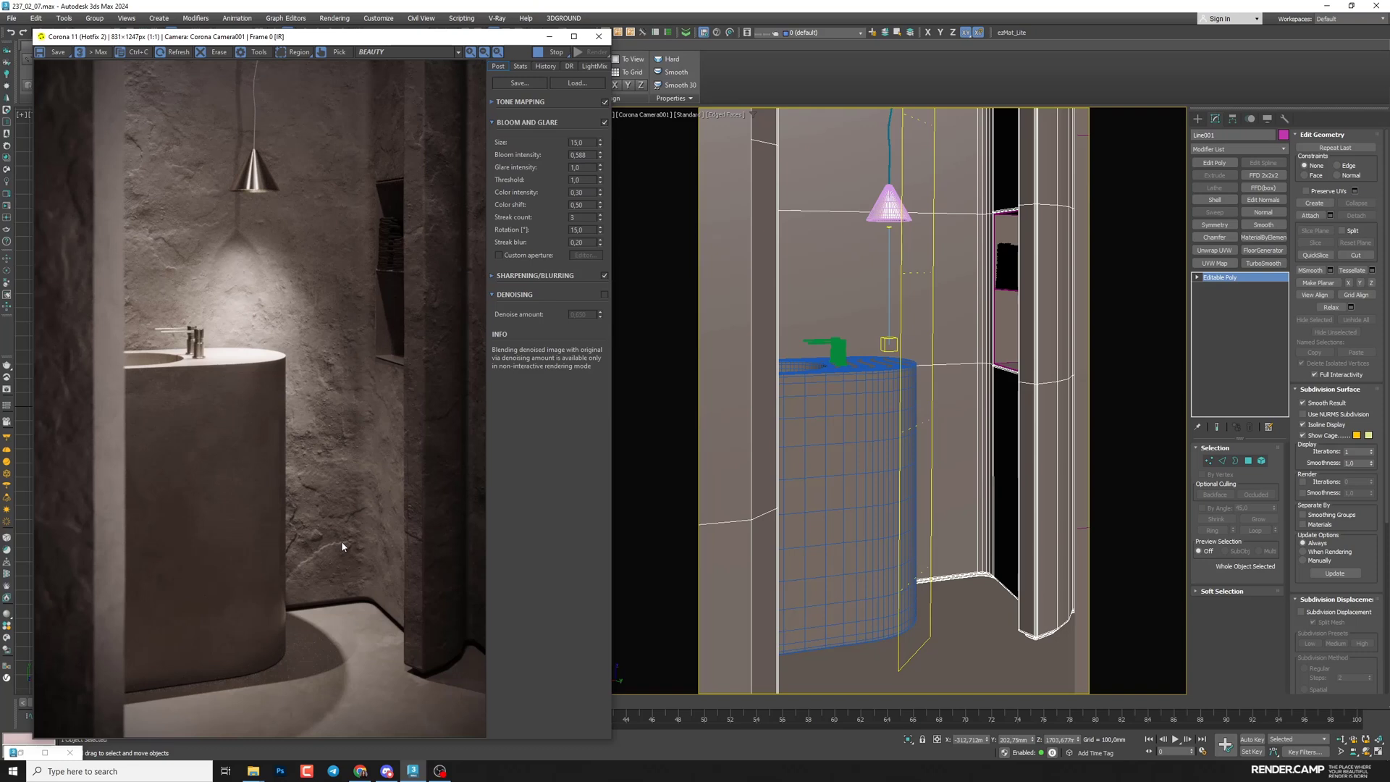
- Open the plaster collection's Samples folder and view the Afrodita sample image
key(alt+Tab)
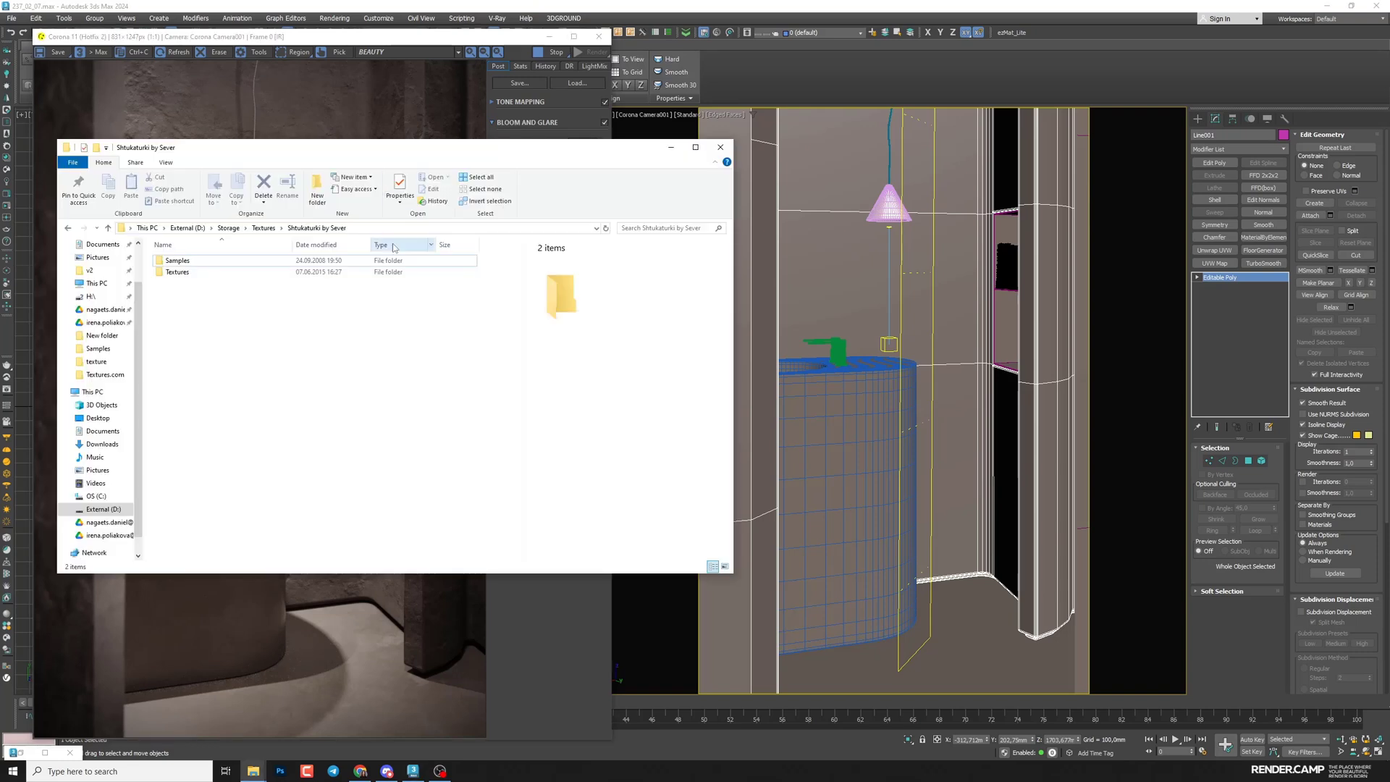
double_click(200, 265)
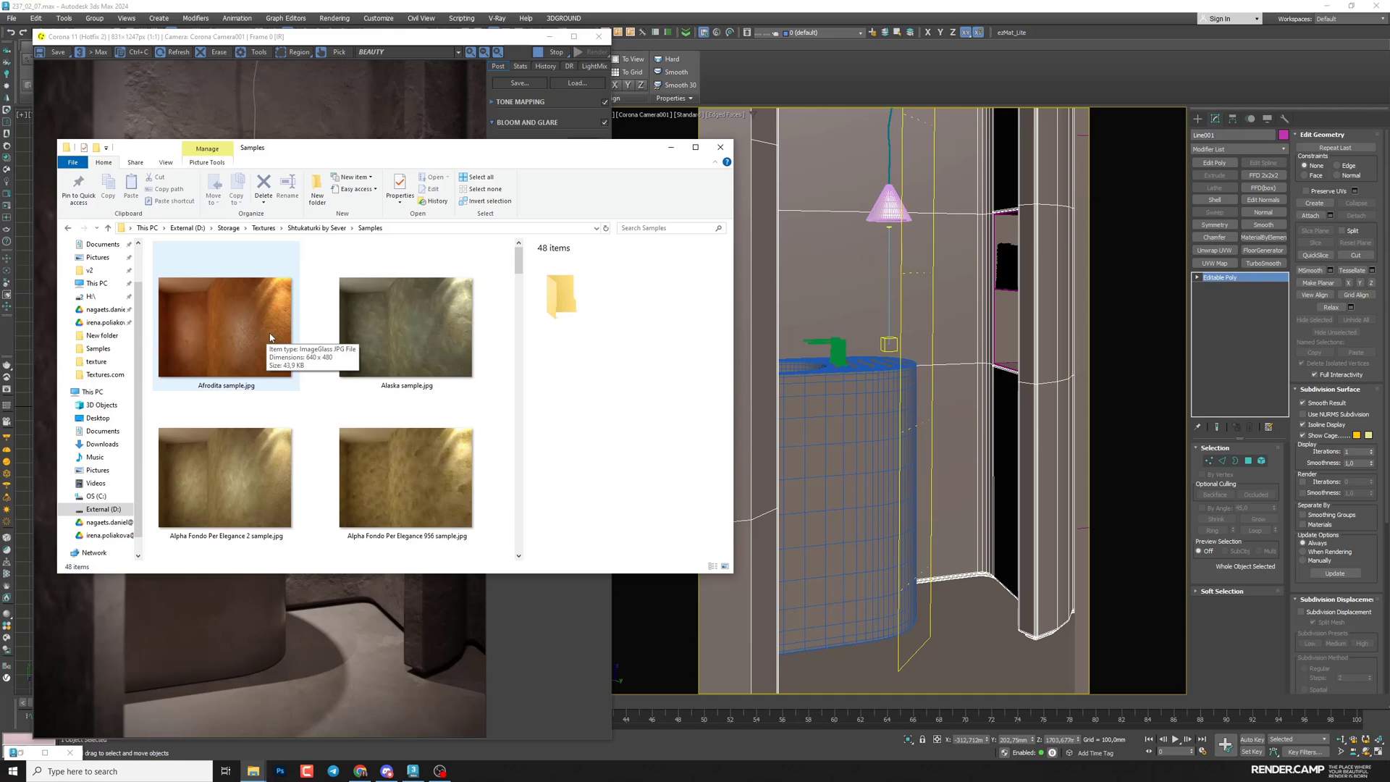
click(258, 326)
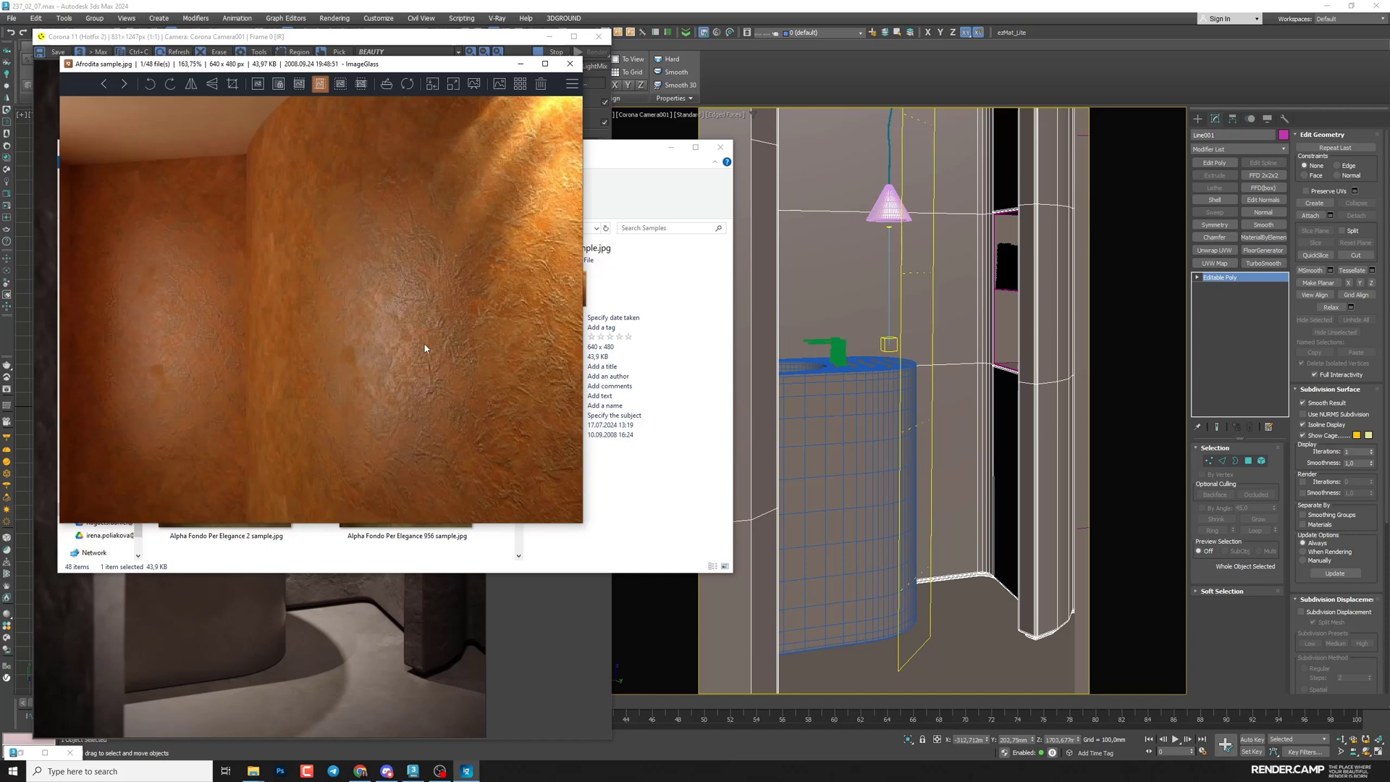
- Step through the sample renders to DK PI 035, then return to the Textures folder
key(Right)
key(Right)
key(Right)
key(Right)
key(Right)
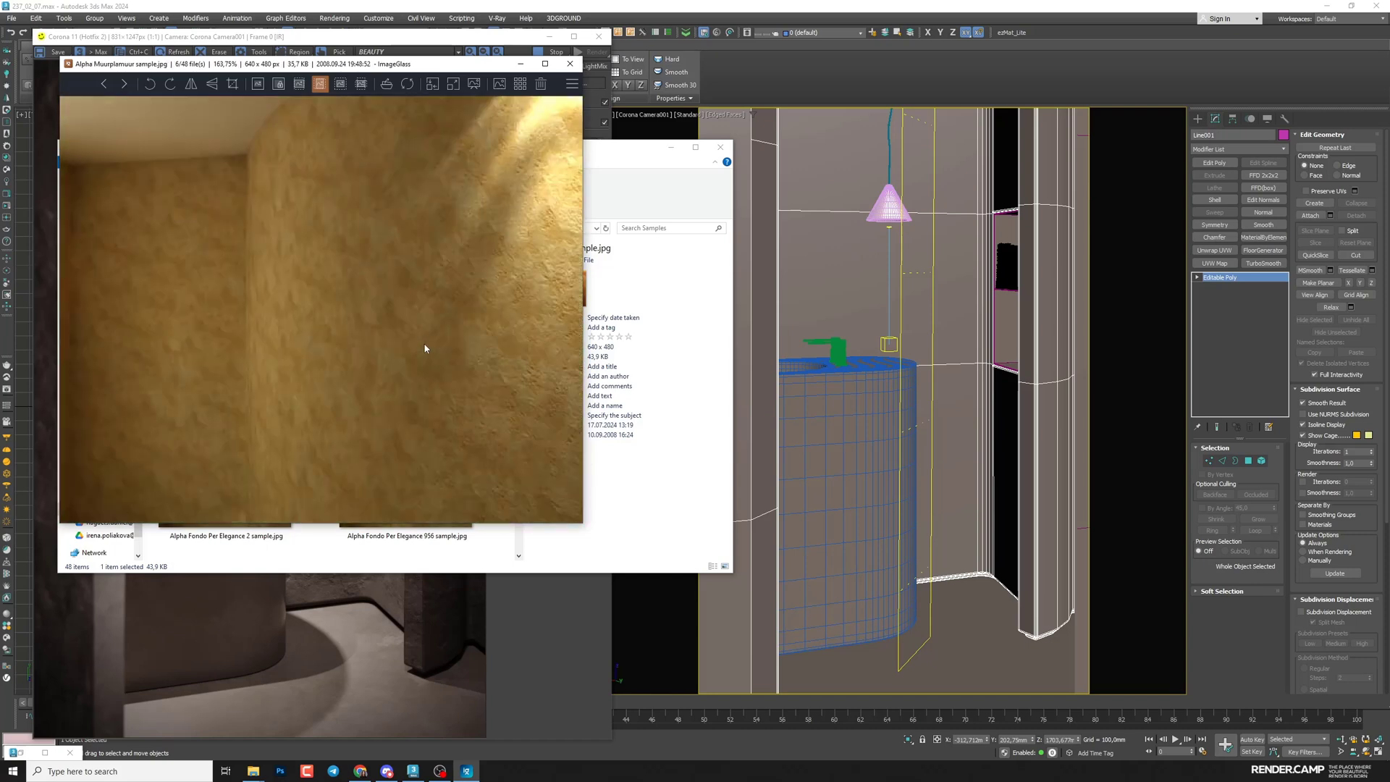
key(Right)
key(Right)
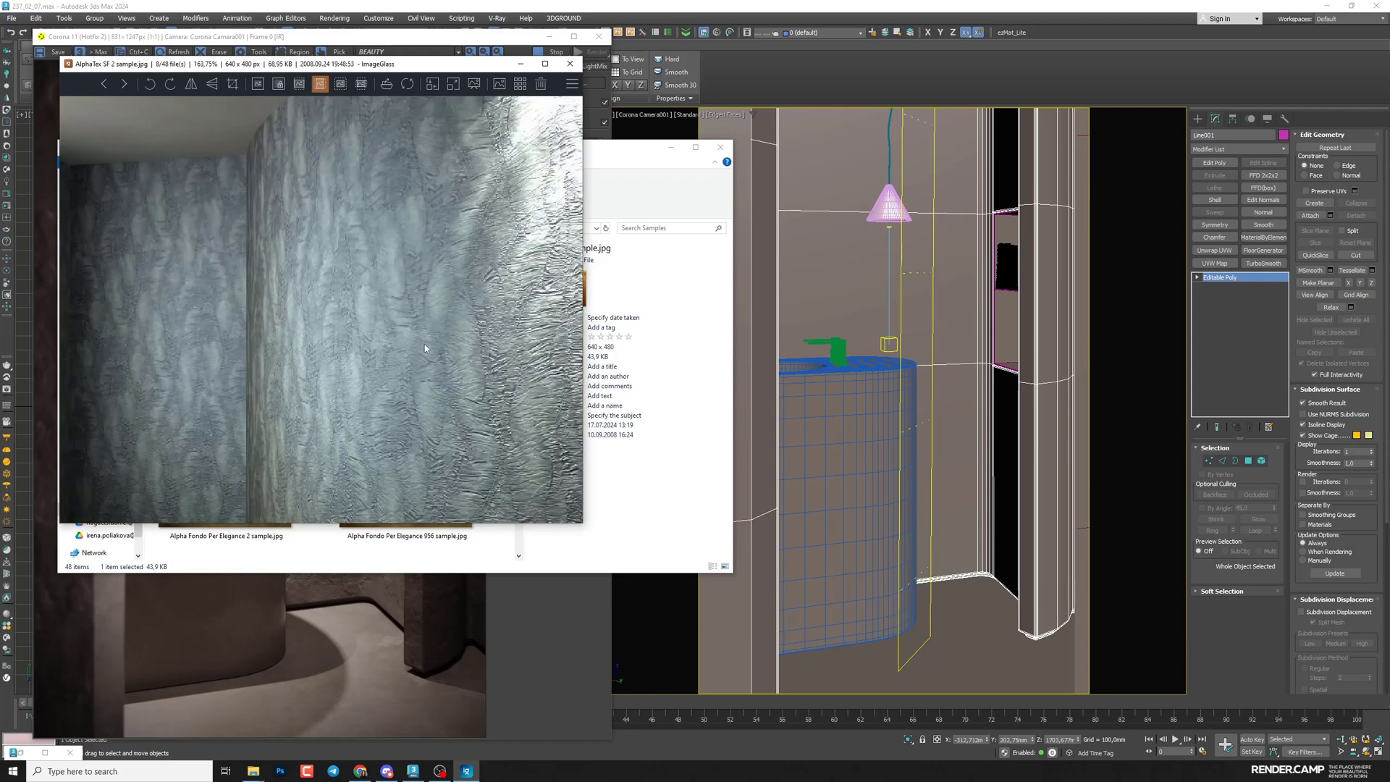
key(Right)
key(Right)
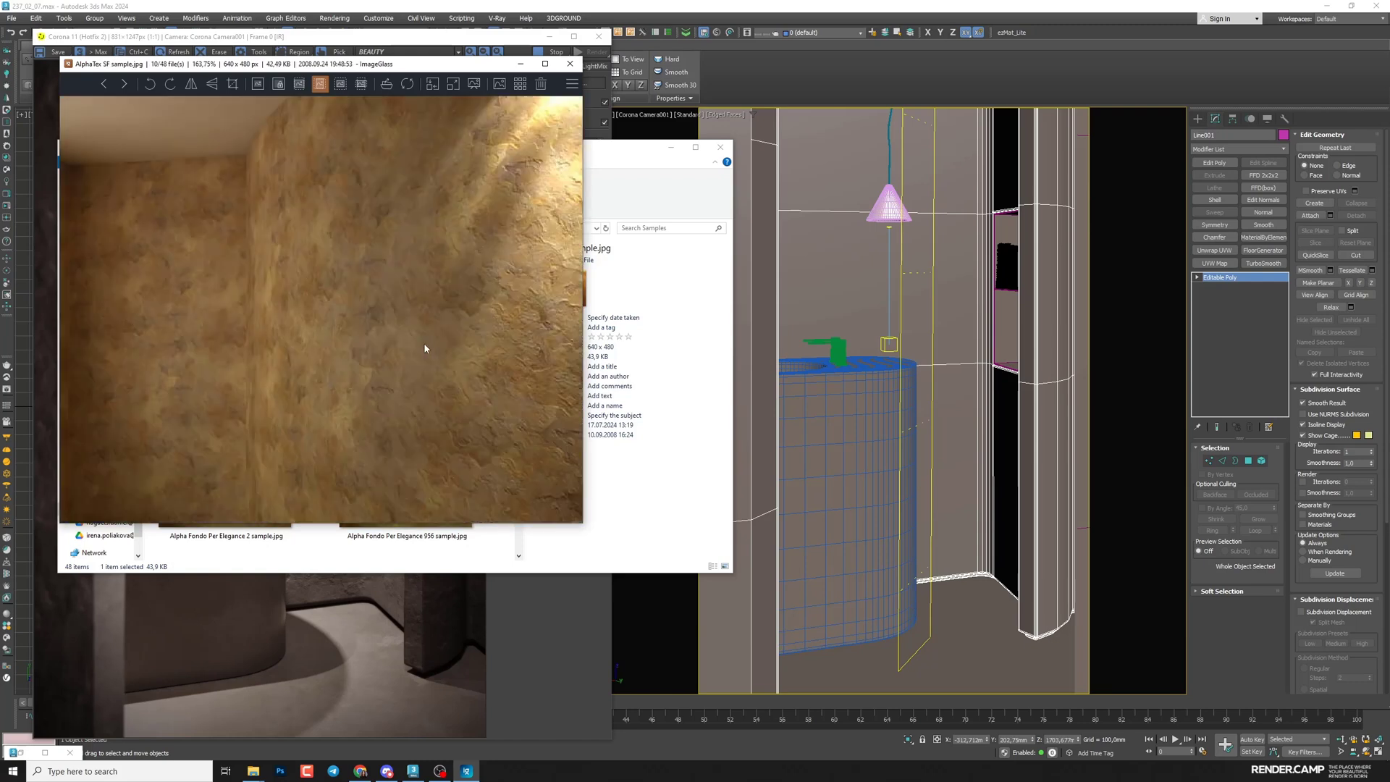
key(Right)
key(Right)
key(Right)
key(Right)
key(Right)
key(Right)
key(Right)
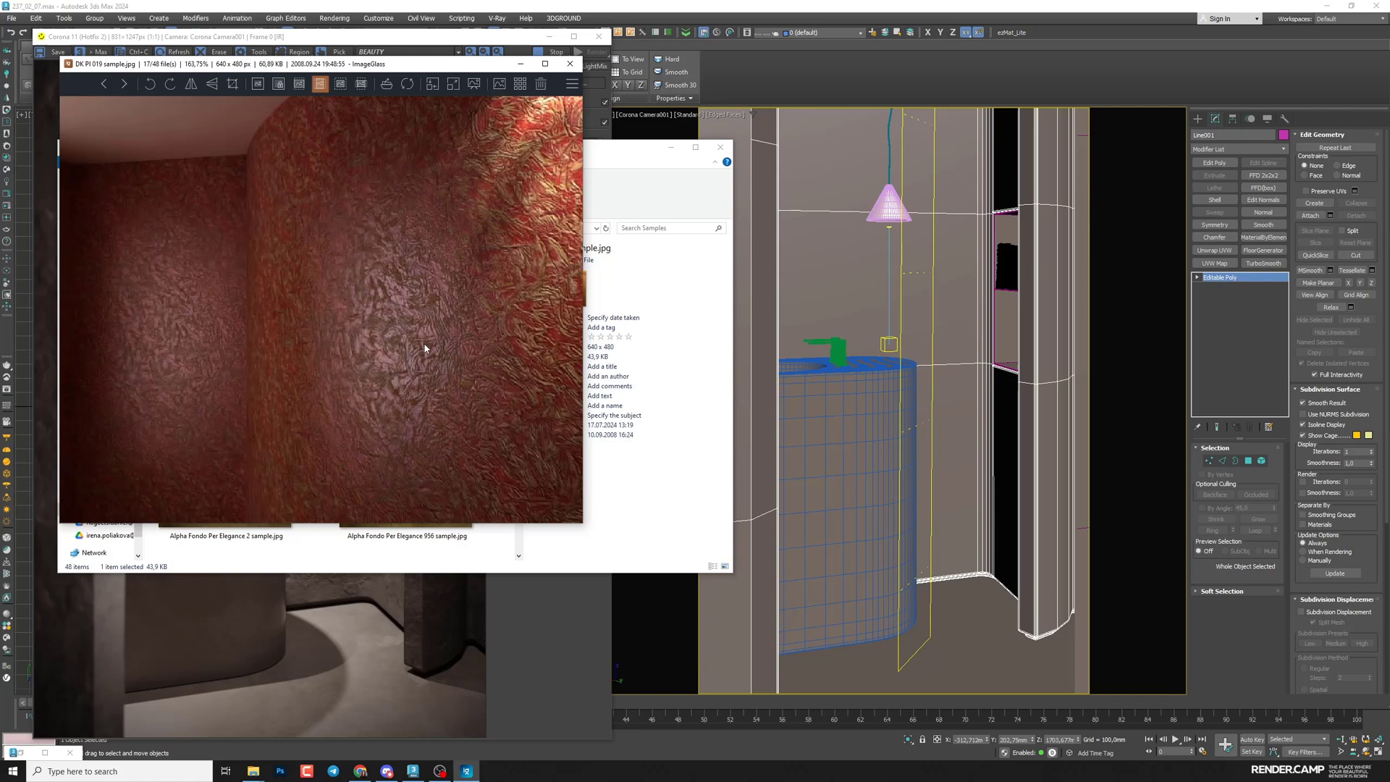
key(Right)
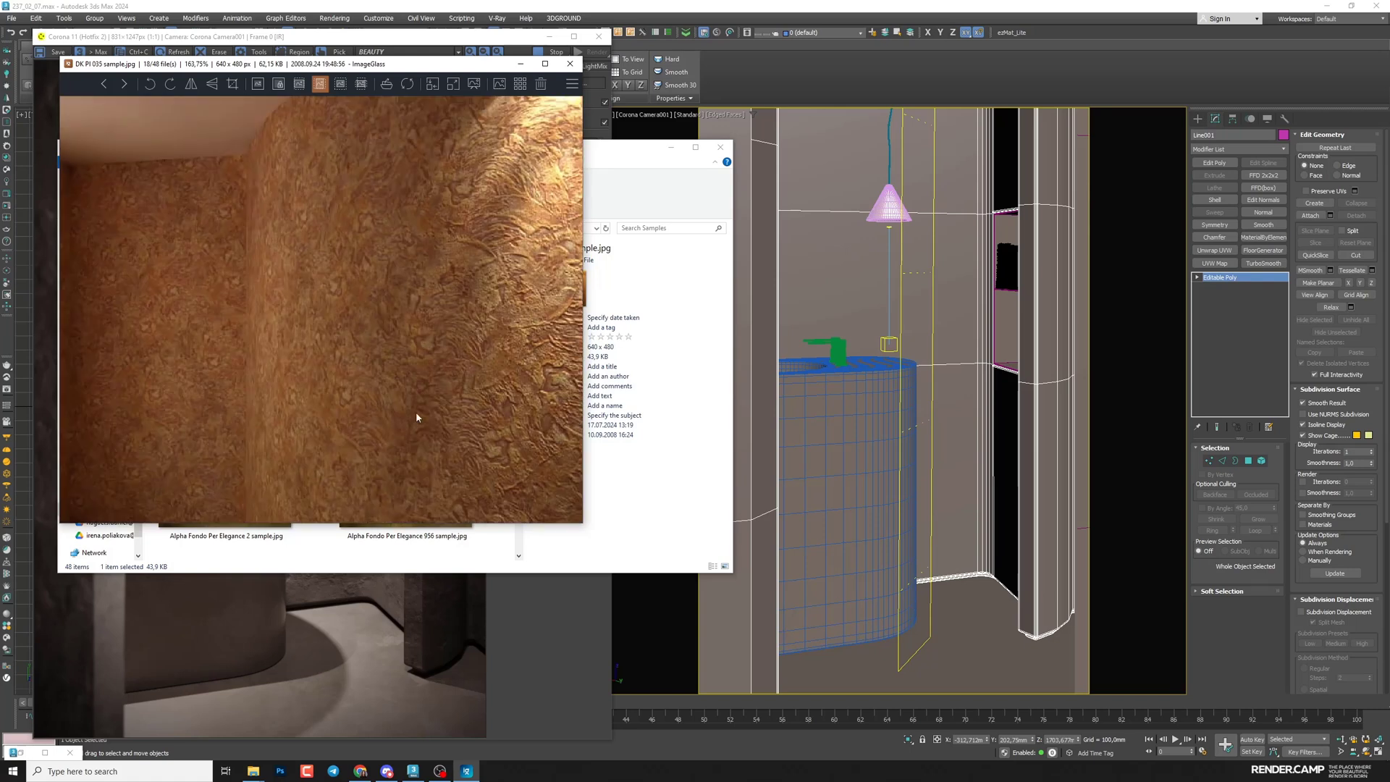
key(Escape)
key(BackSpace)
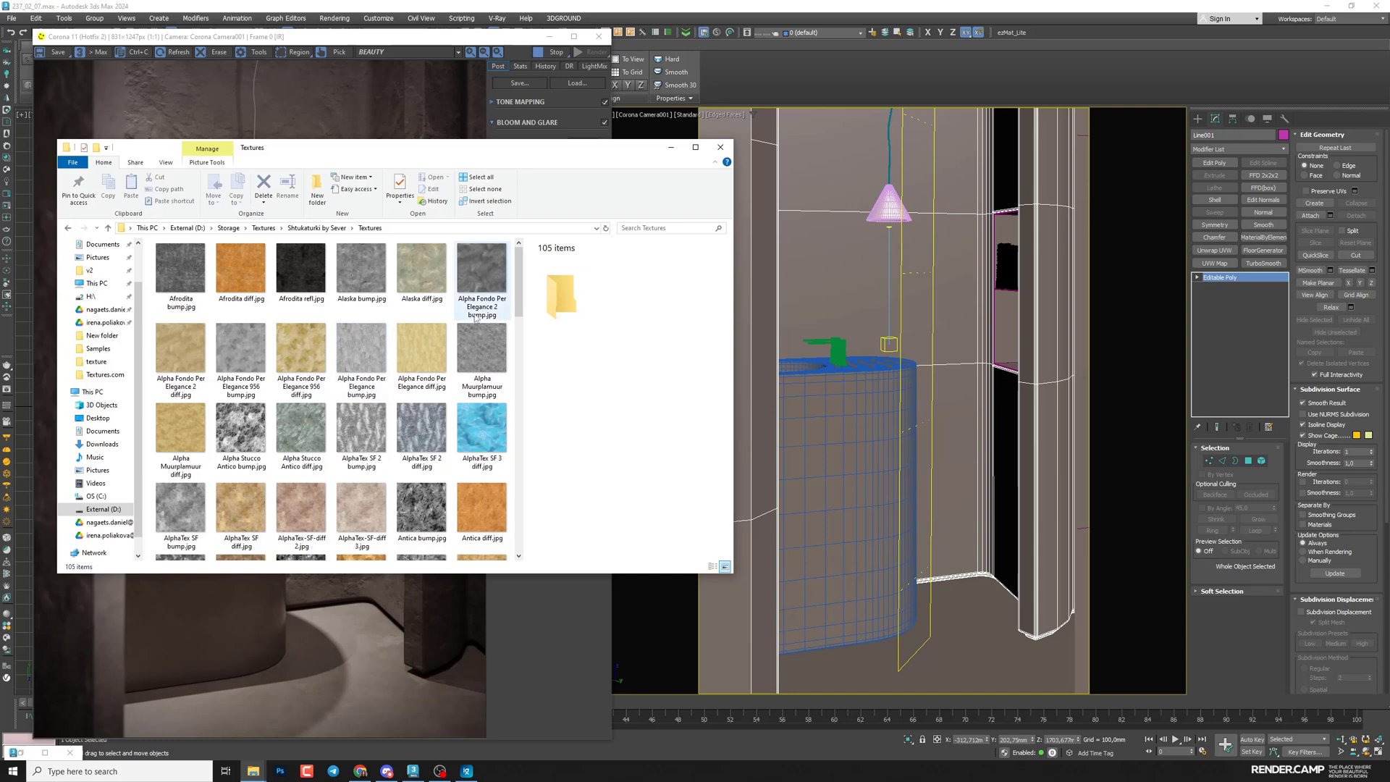
- Select DK PI 035 bump.jpg and preview it full size
click(369, 343)
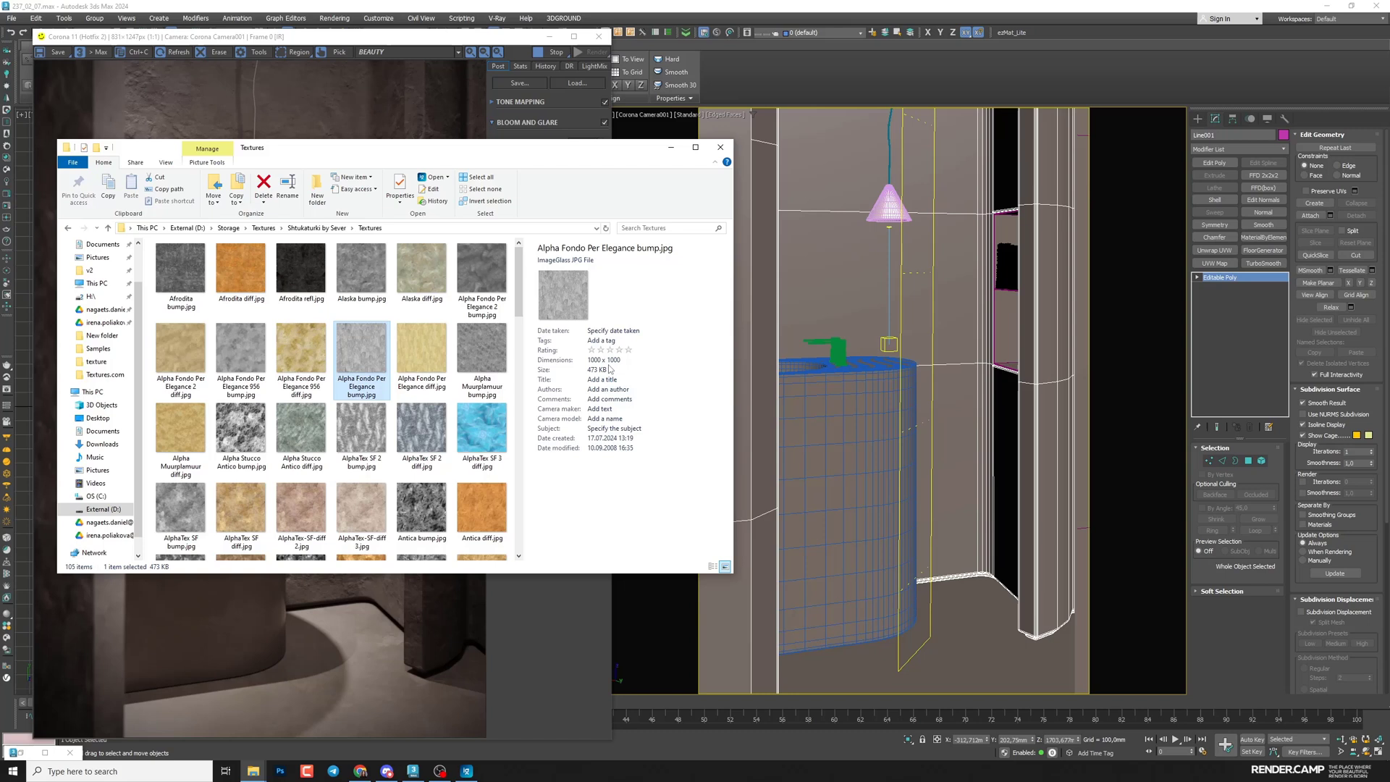
scroll(507, 340, down, 10)
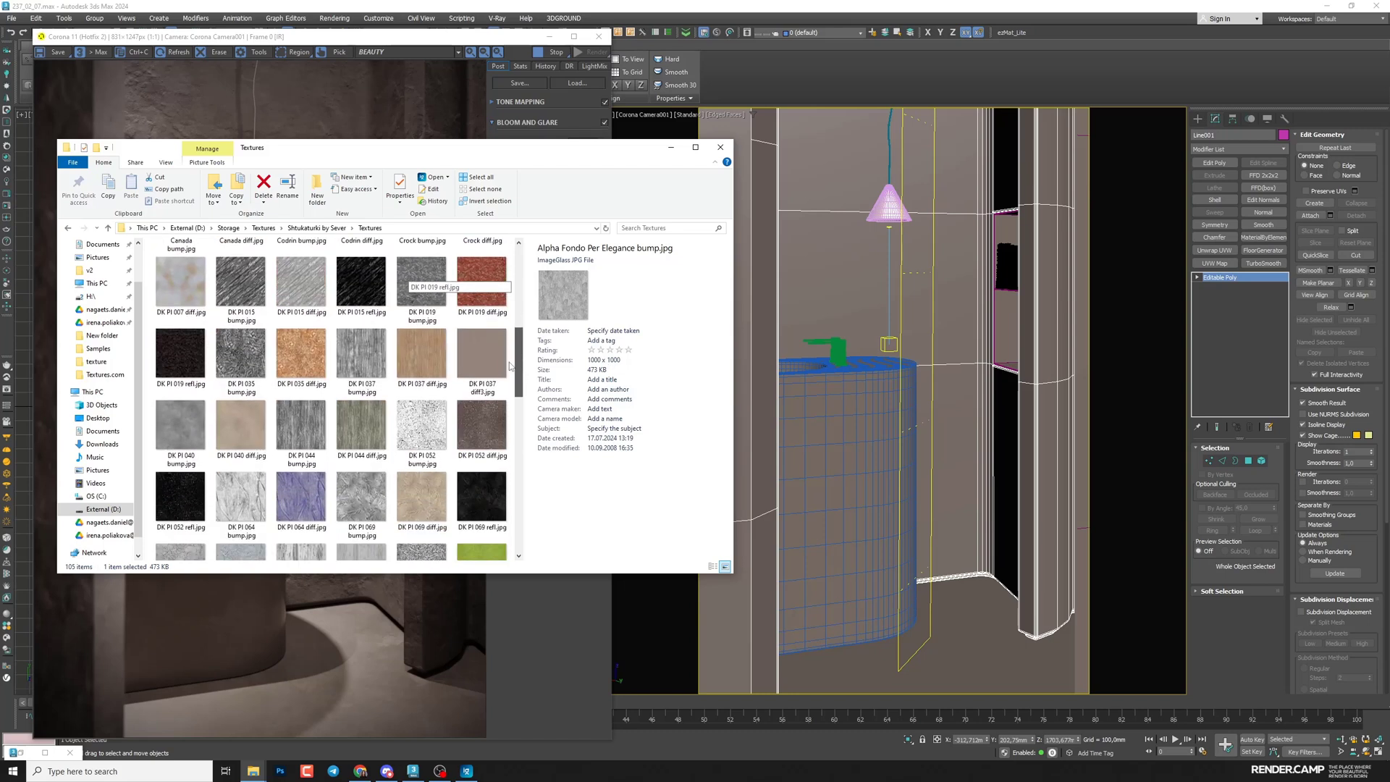
click(233, 349)
double_click(232, 348)
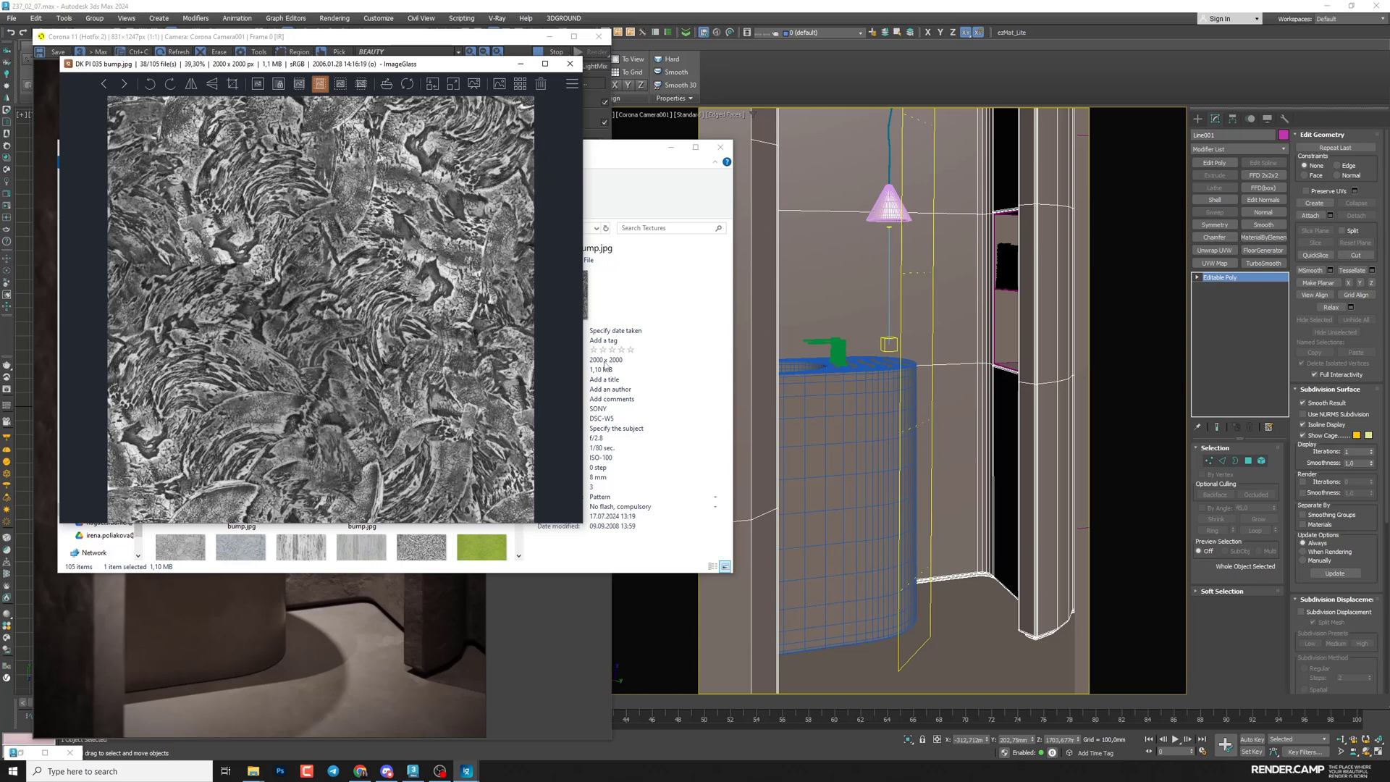
- Close the preview and bring up the Magnific AI upscaler tab in Chrome
click(570, 64)
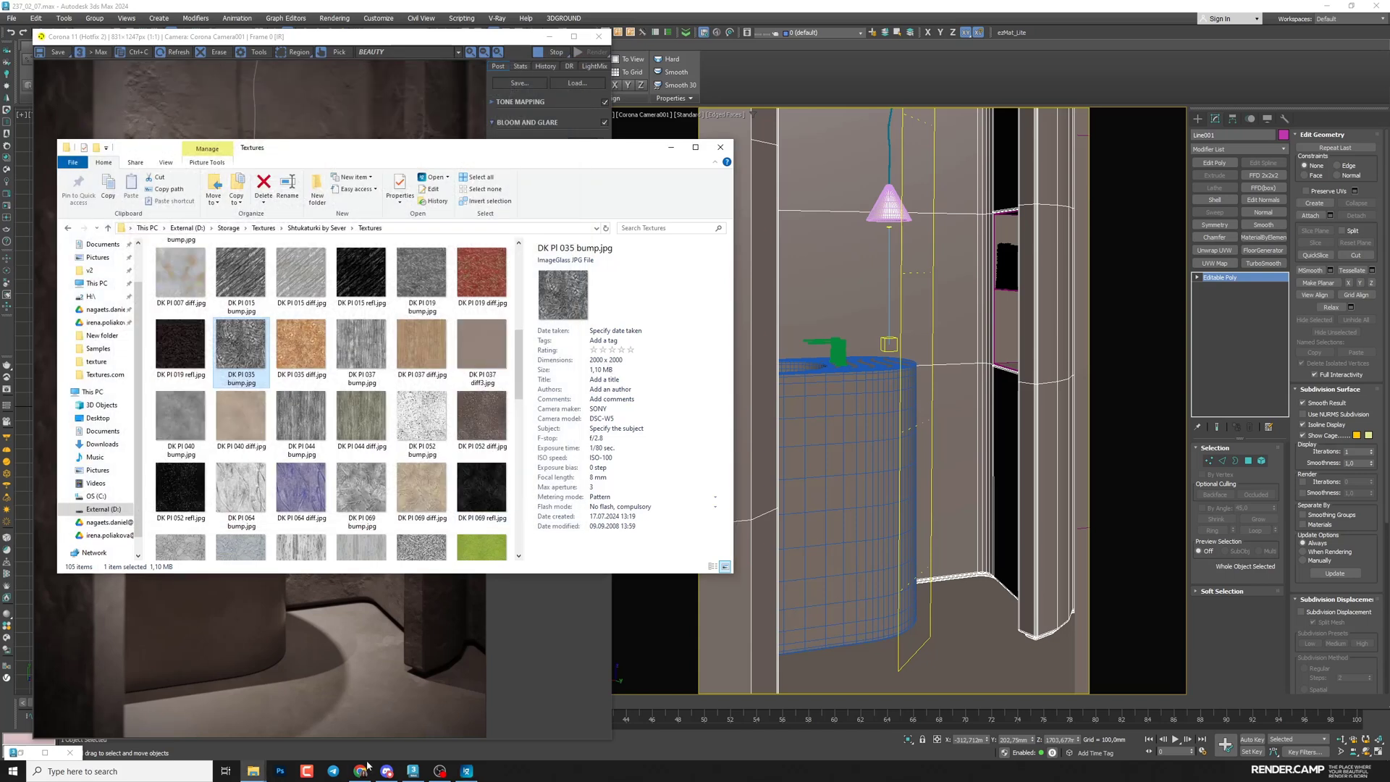
click(360, 771)
click(98, 17)
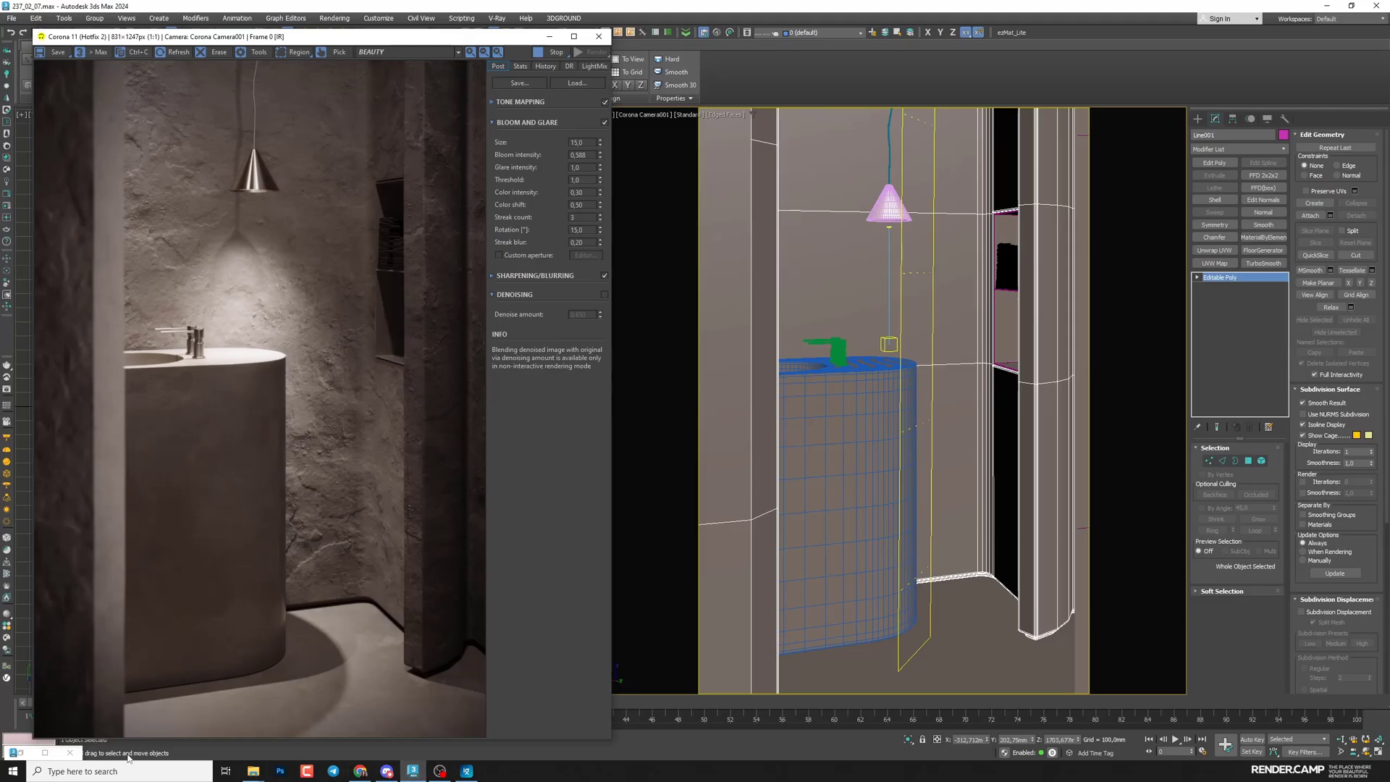
- Add the plaster PNG as a bitmap and wire it into Map #53's additional bump
key(m)
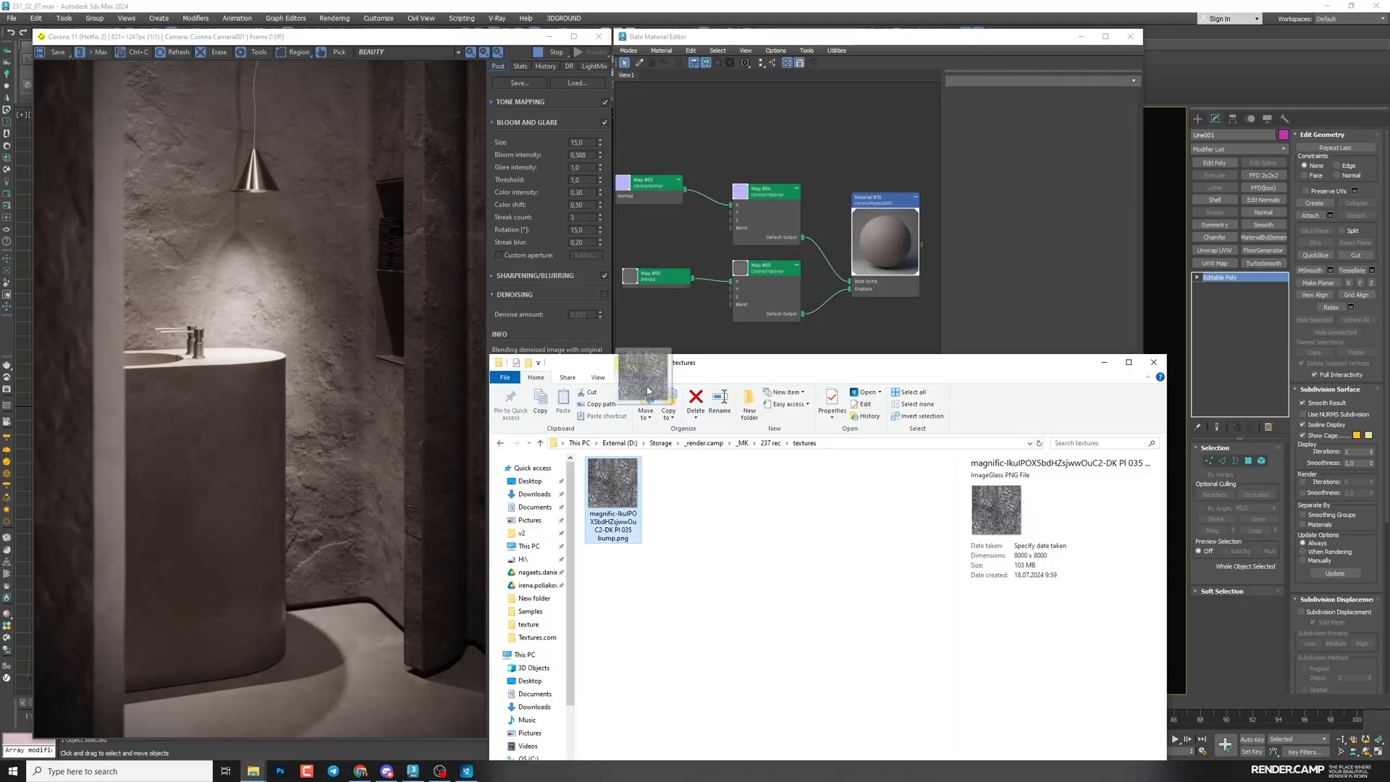
drag(613, 499, 654, 330)
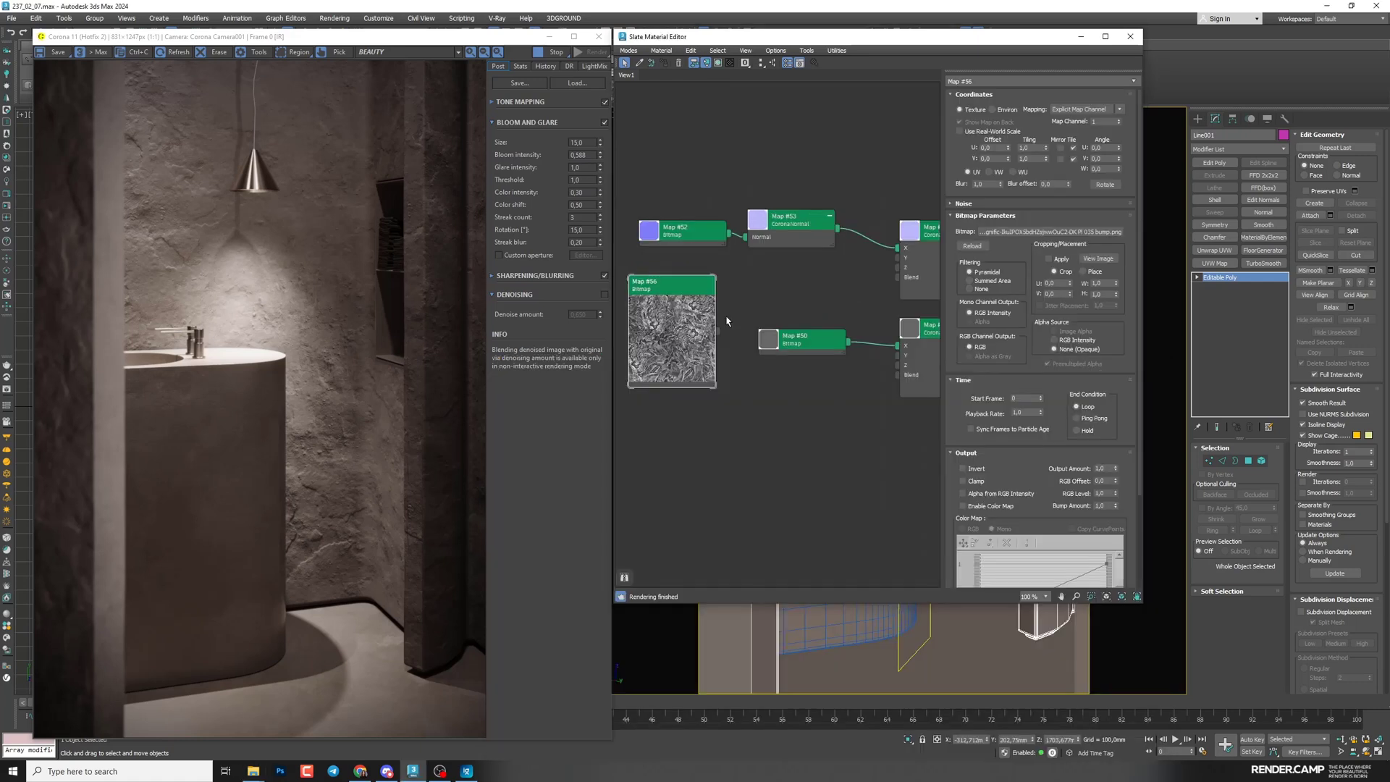
double_click(776, 224)
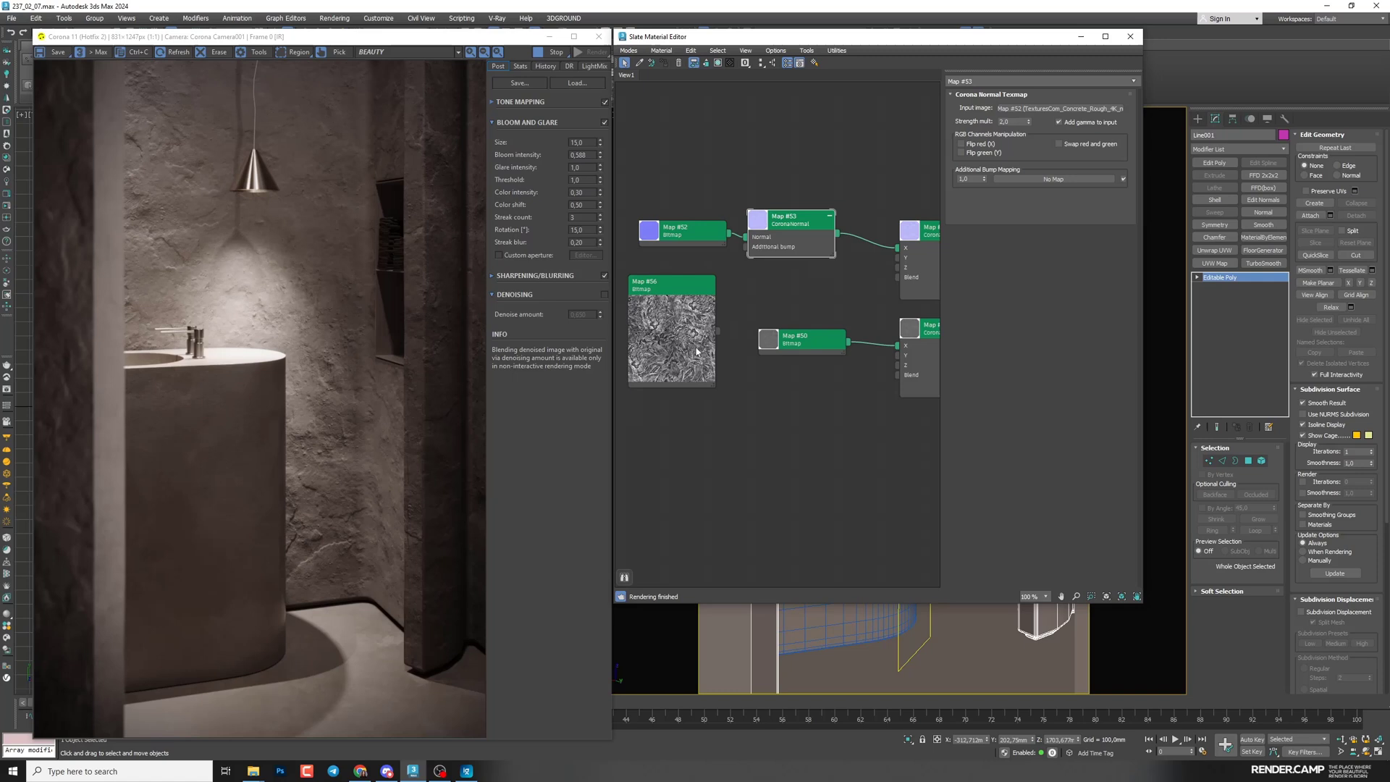
drag(737, 295, 747, 247)
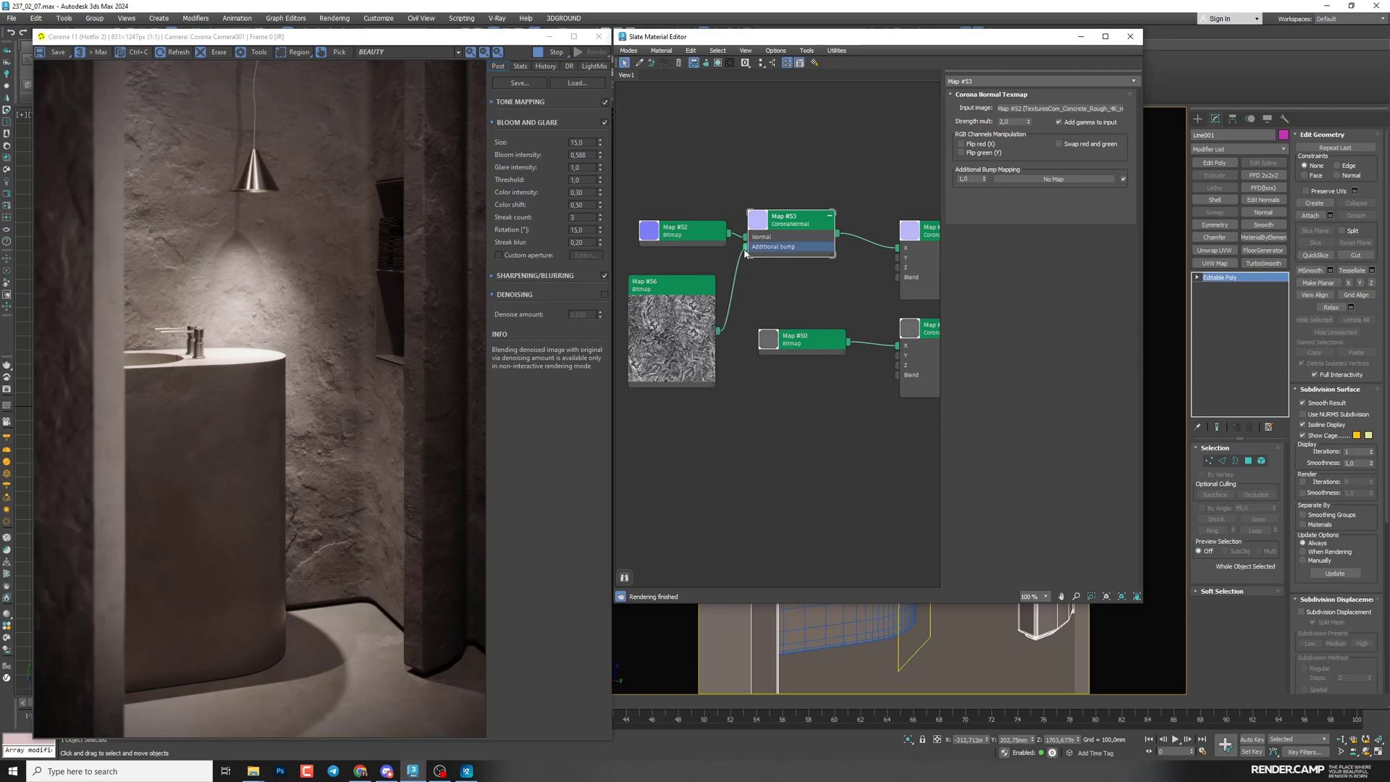
middle_drag(738, 274, 752, 271)
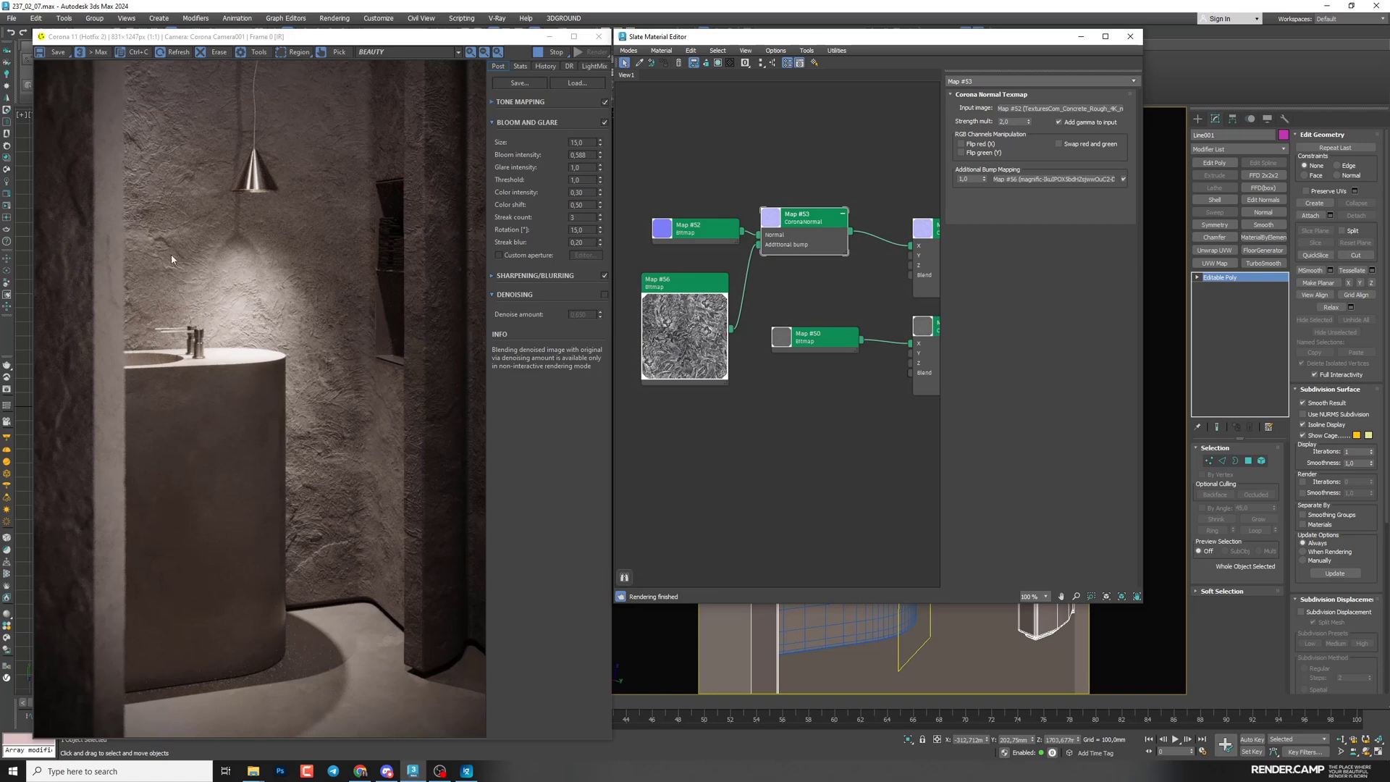
- Delete both wires into Material #31 and connect the plaster bitmap to the material
middle_drag(934, 394, 854, 381)
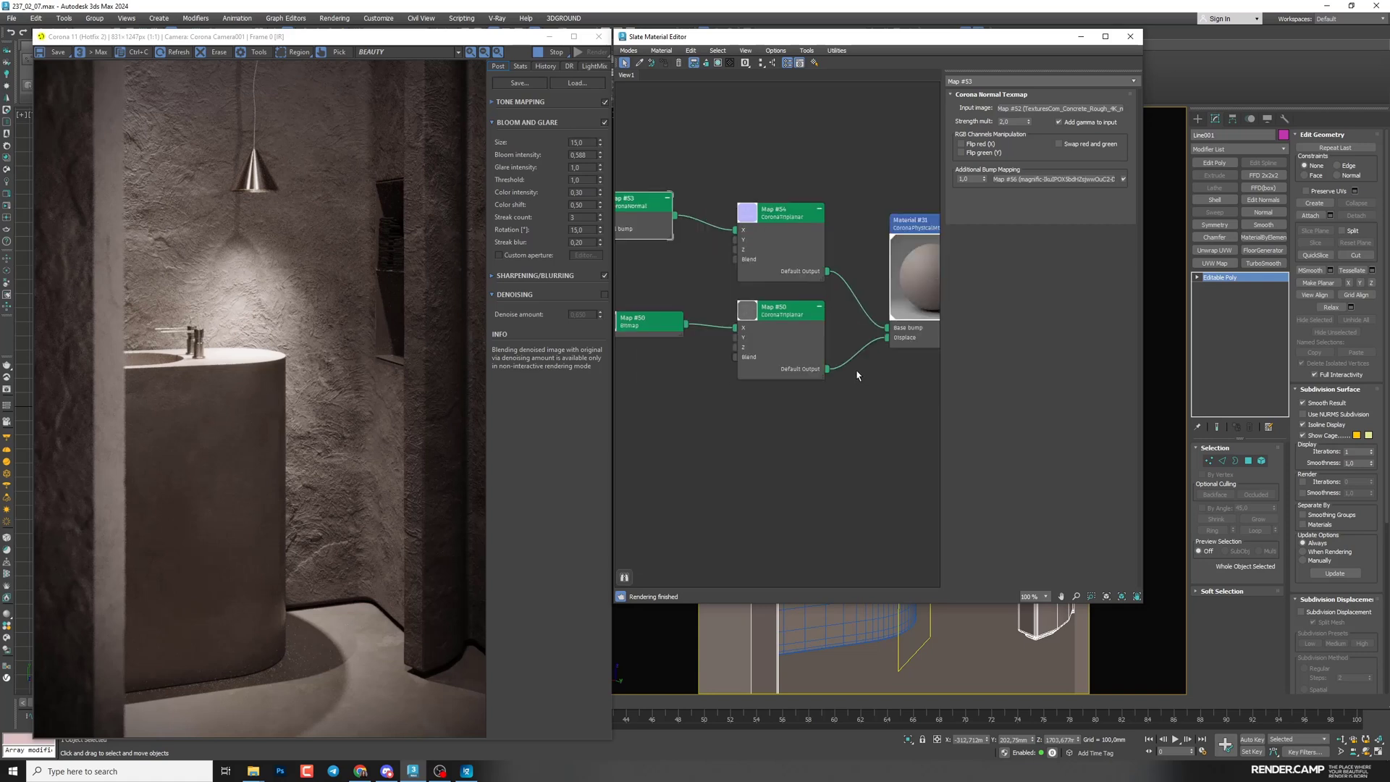
drag(856, 375, 845, 282)
click(678, 64)
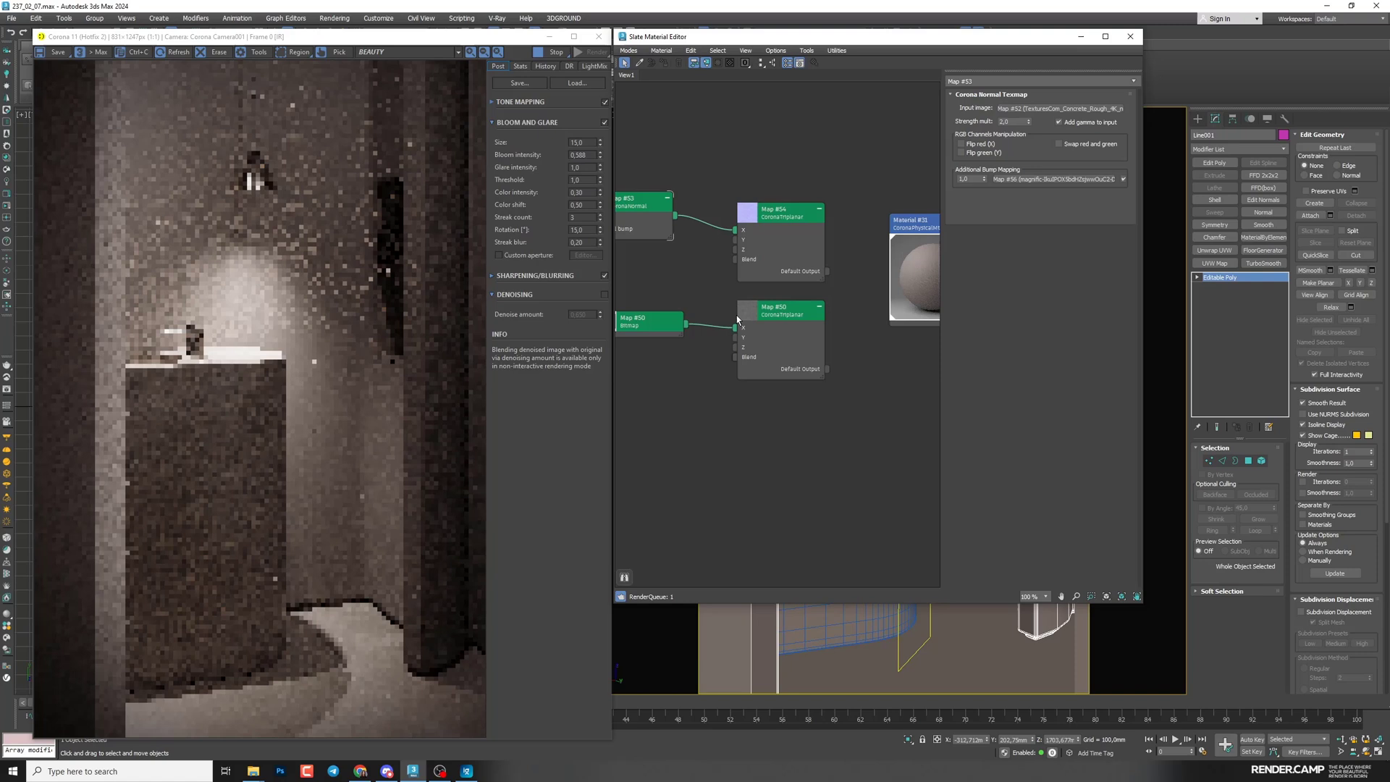
scroll(796, 326, down, 2)
double_click(920, 253)
drag(645, 290, 843, 418)
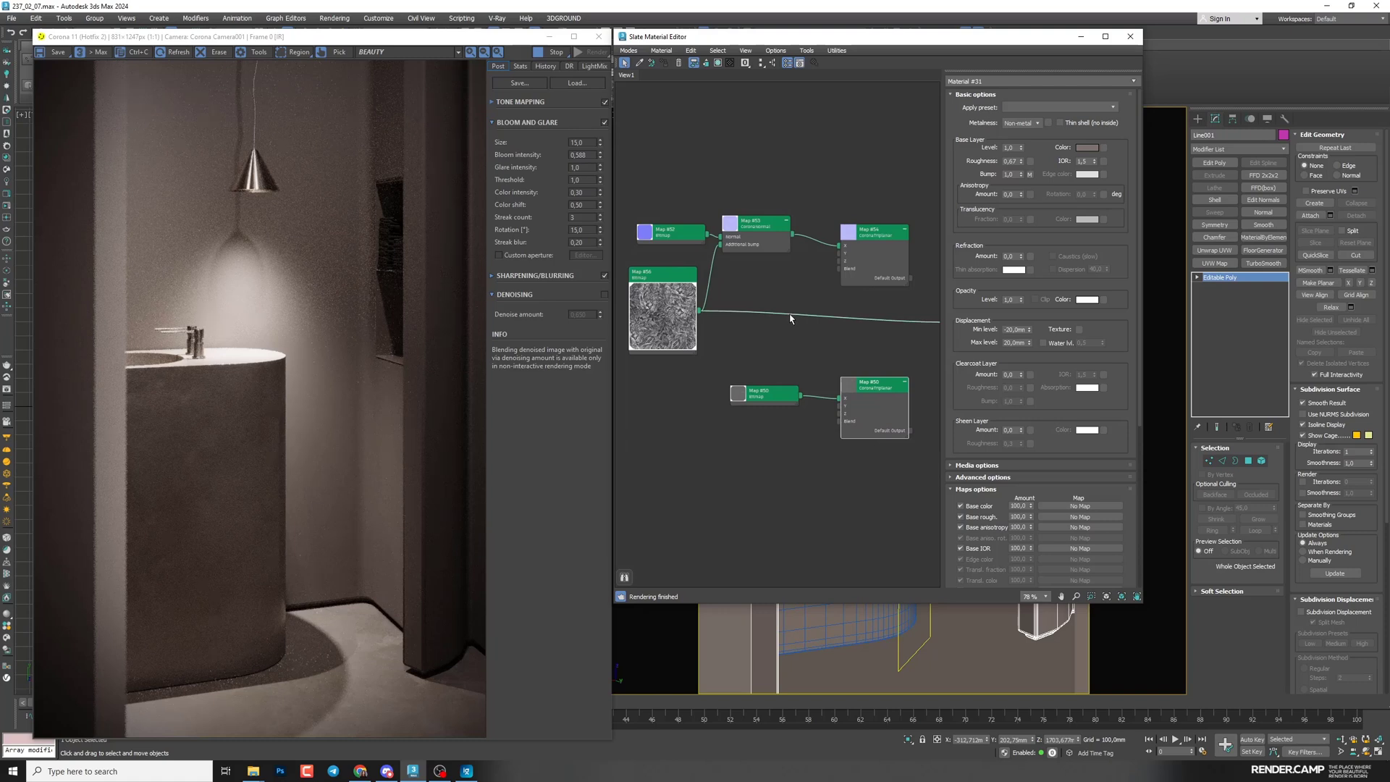
- Convert the plaster bitmap to a CoronaTriplanar map, keeping the bitmap inside it
right_click(789, 317)
click(832, 334)
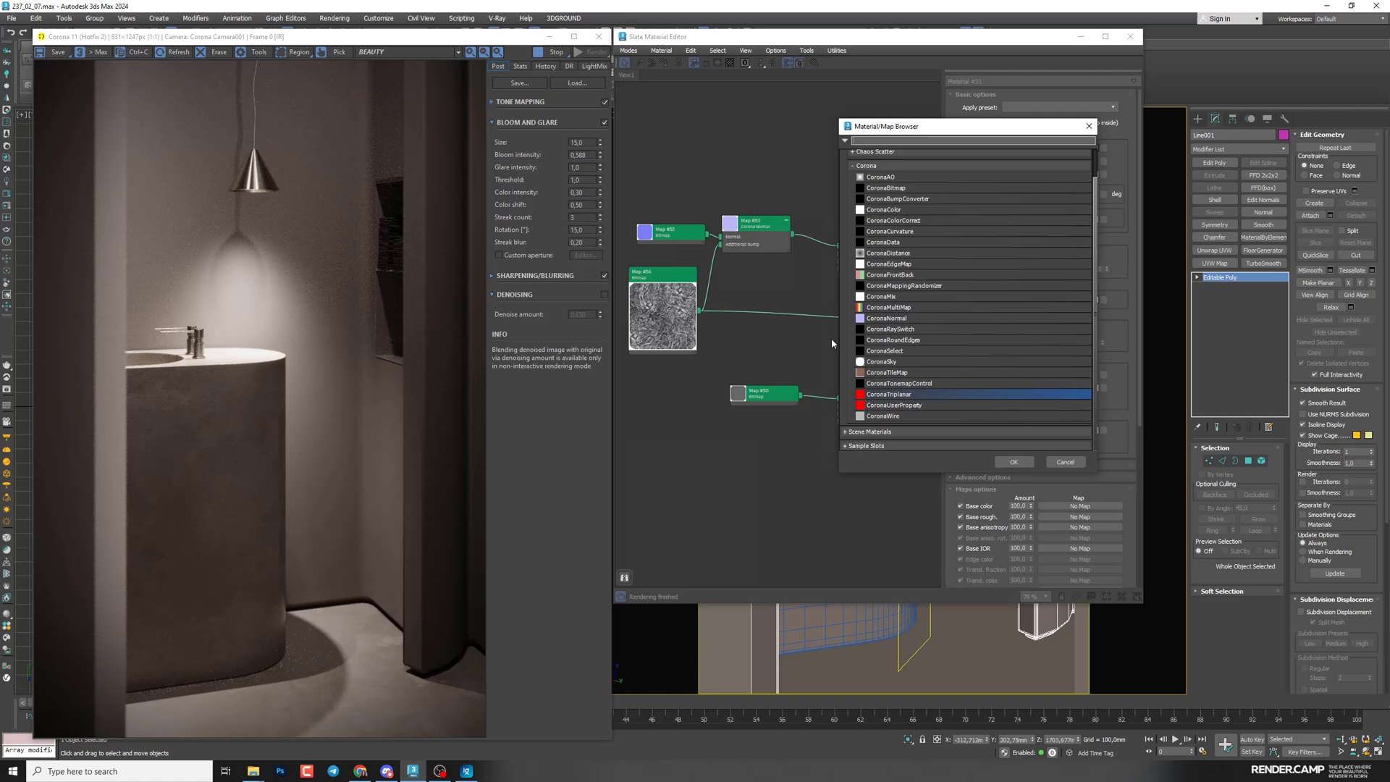
click(1013, 462)
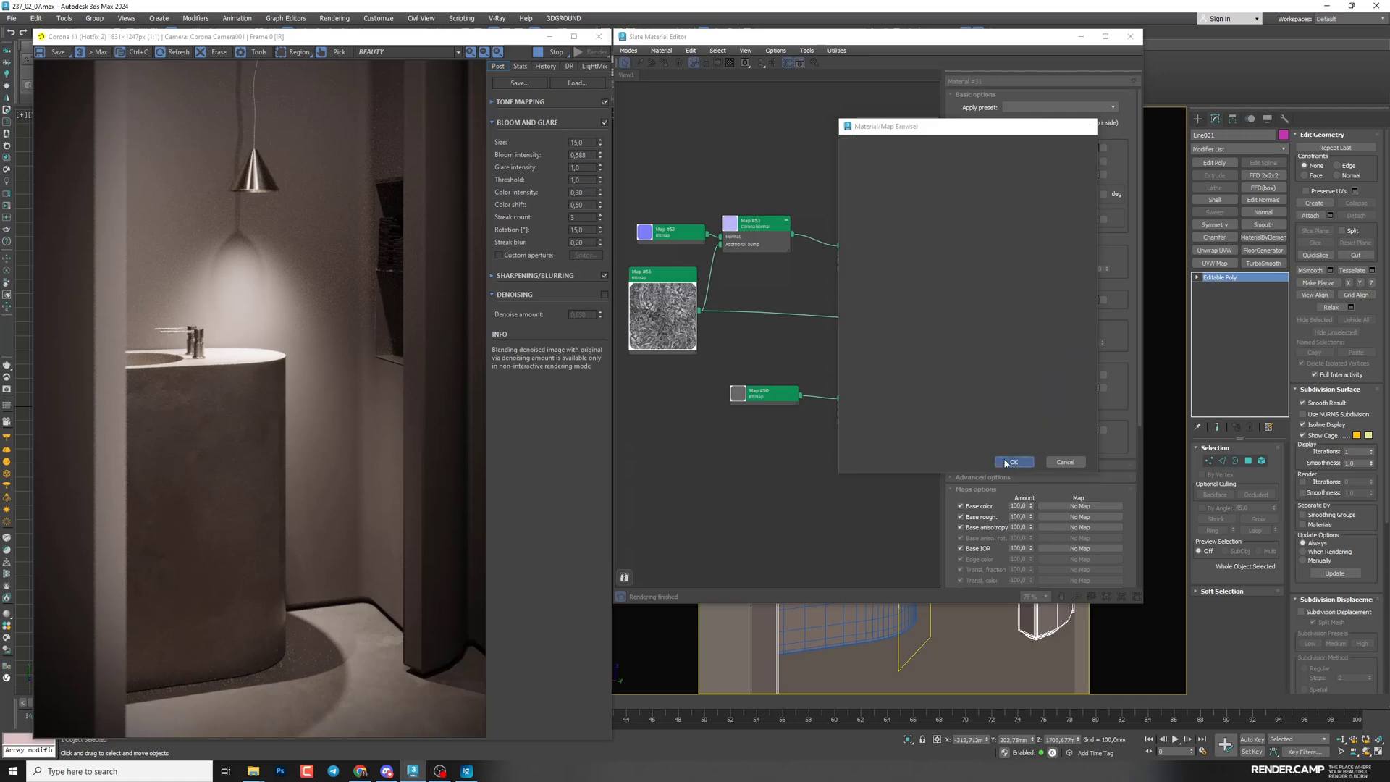
click(671, 407)
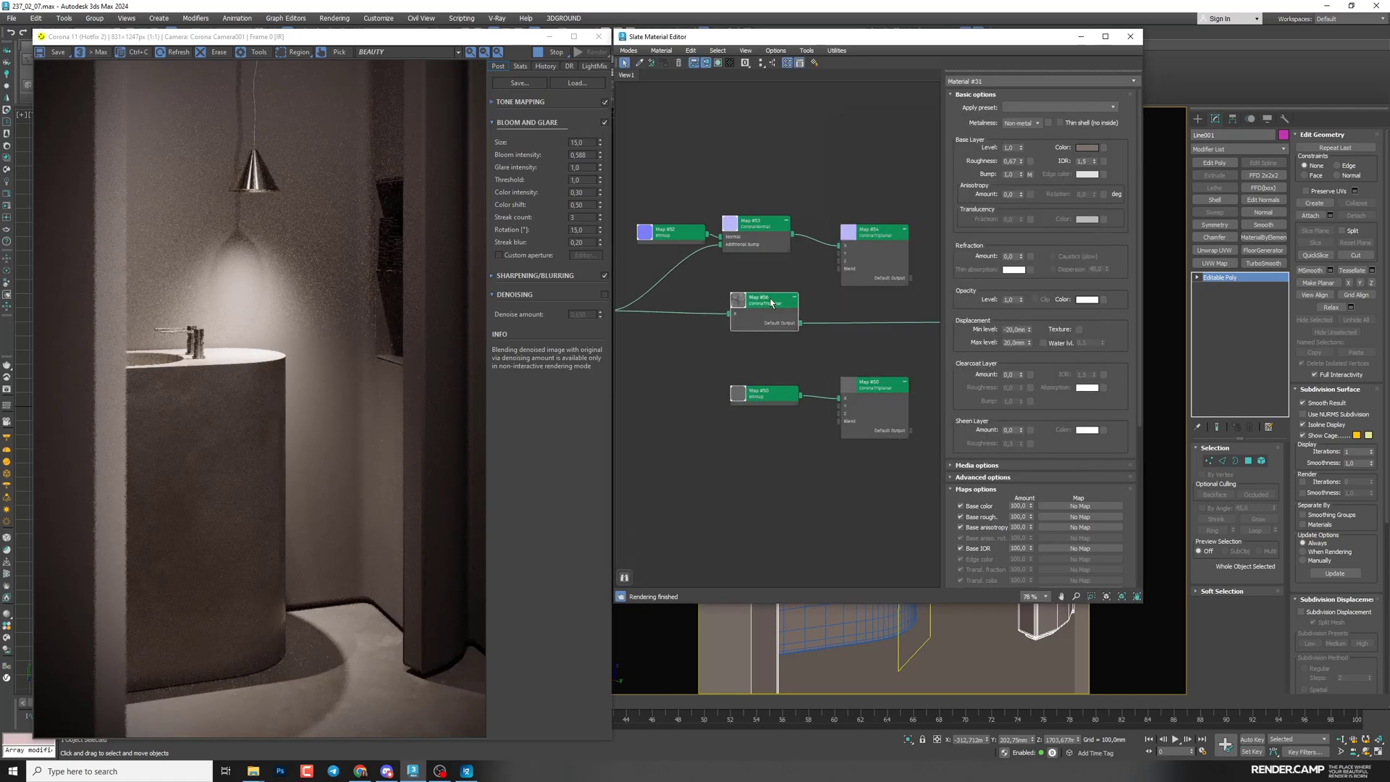
- Set the plaster triplanar map's Scale to 6000
double_click(747, 313)
double_click(1010, 236)
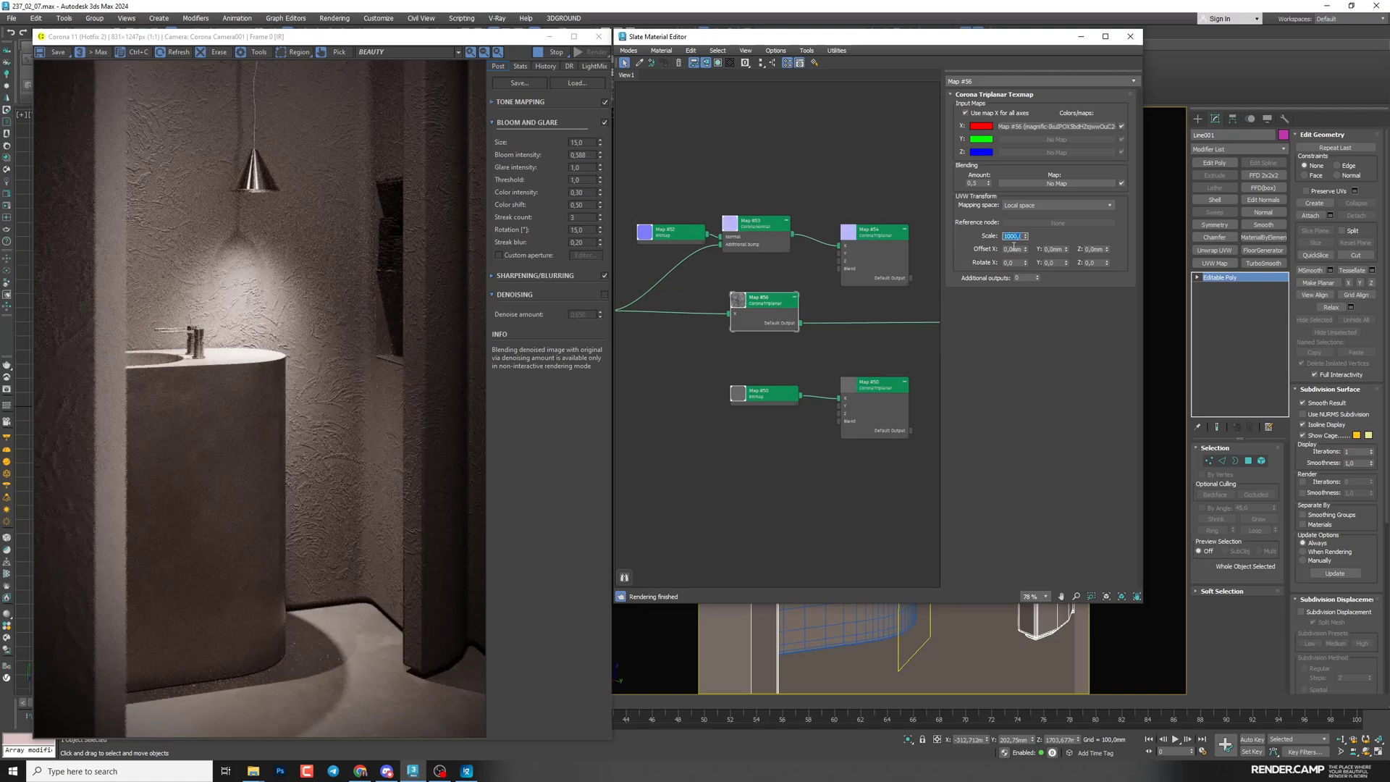
text(40)
key(Return)
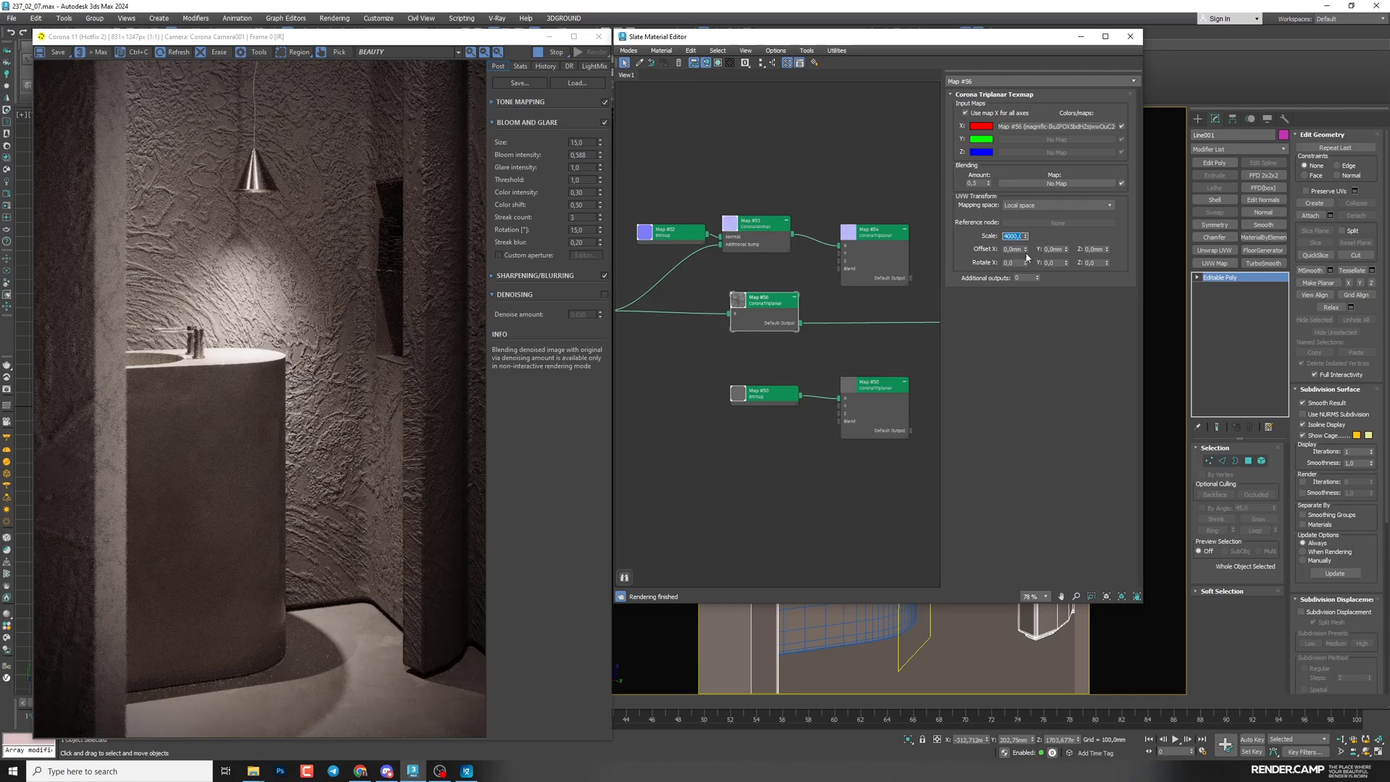
click(1009, 238)
text(6)
key(Return)
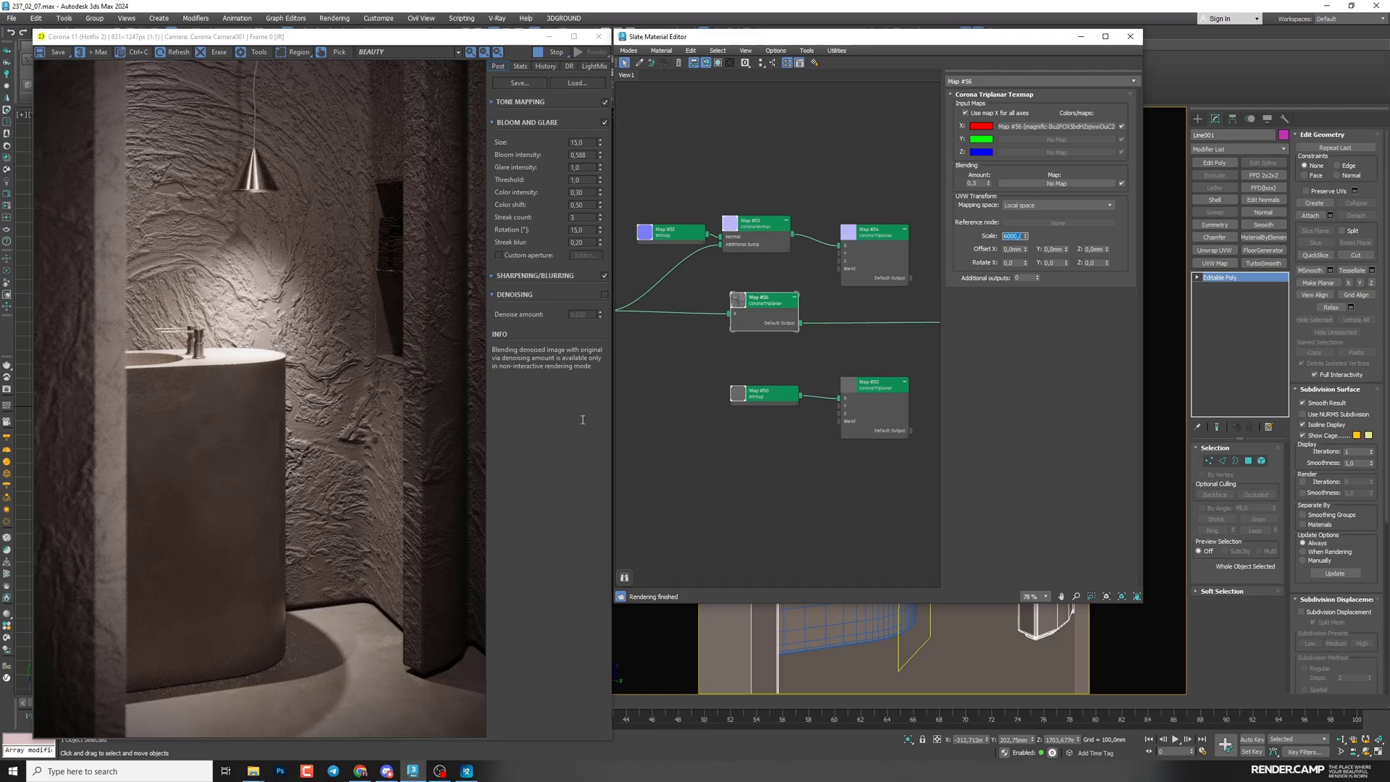
- Reconnect Map #54 to Material #31's Base bump
scroll(846, 280, down, 2)
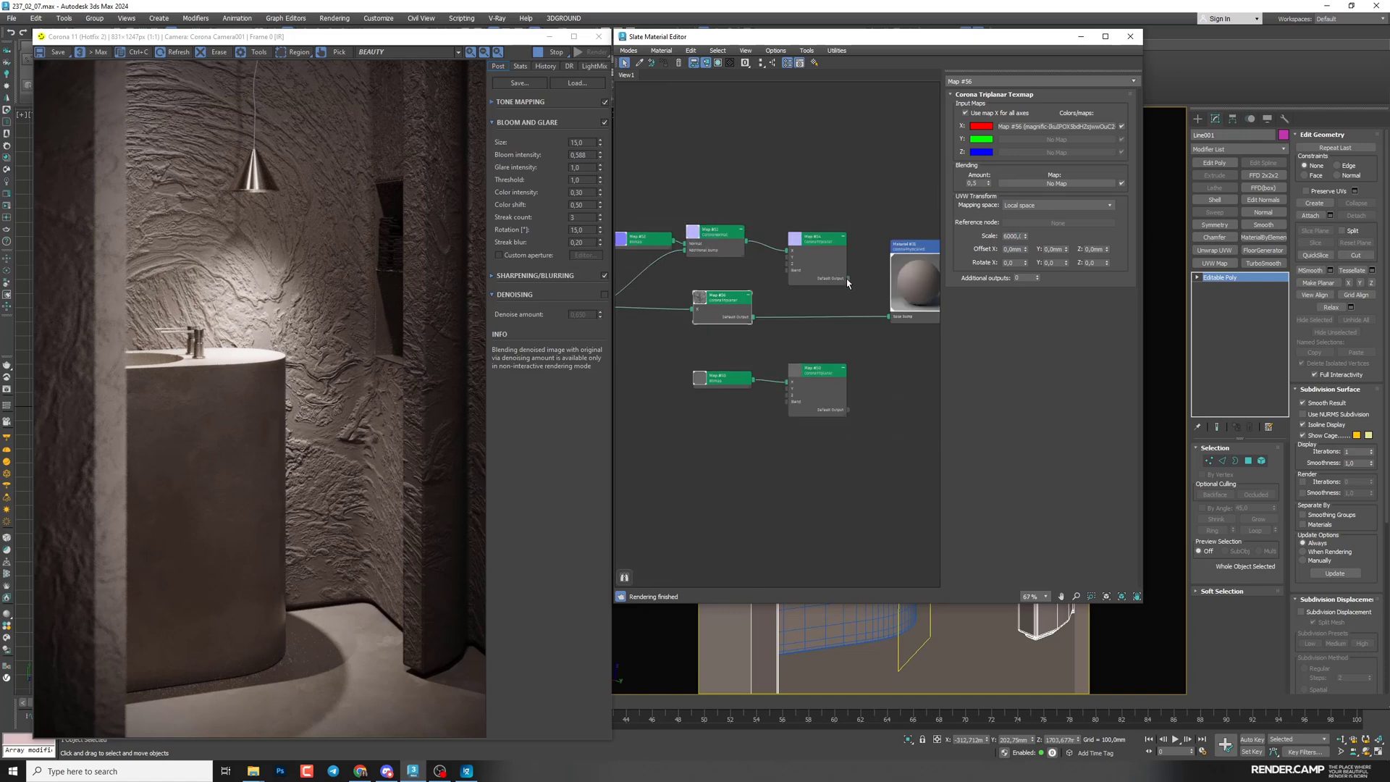
drag(847, 279, 890, 405)
middle_drag(699, 329, 833, 336)
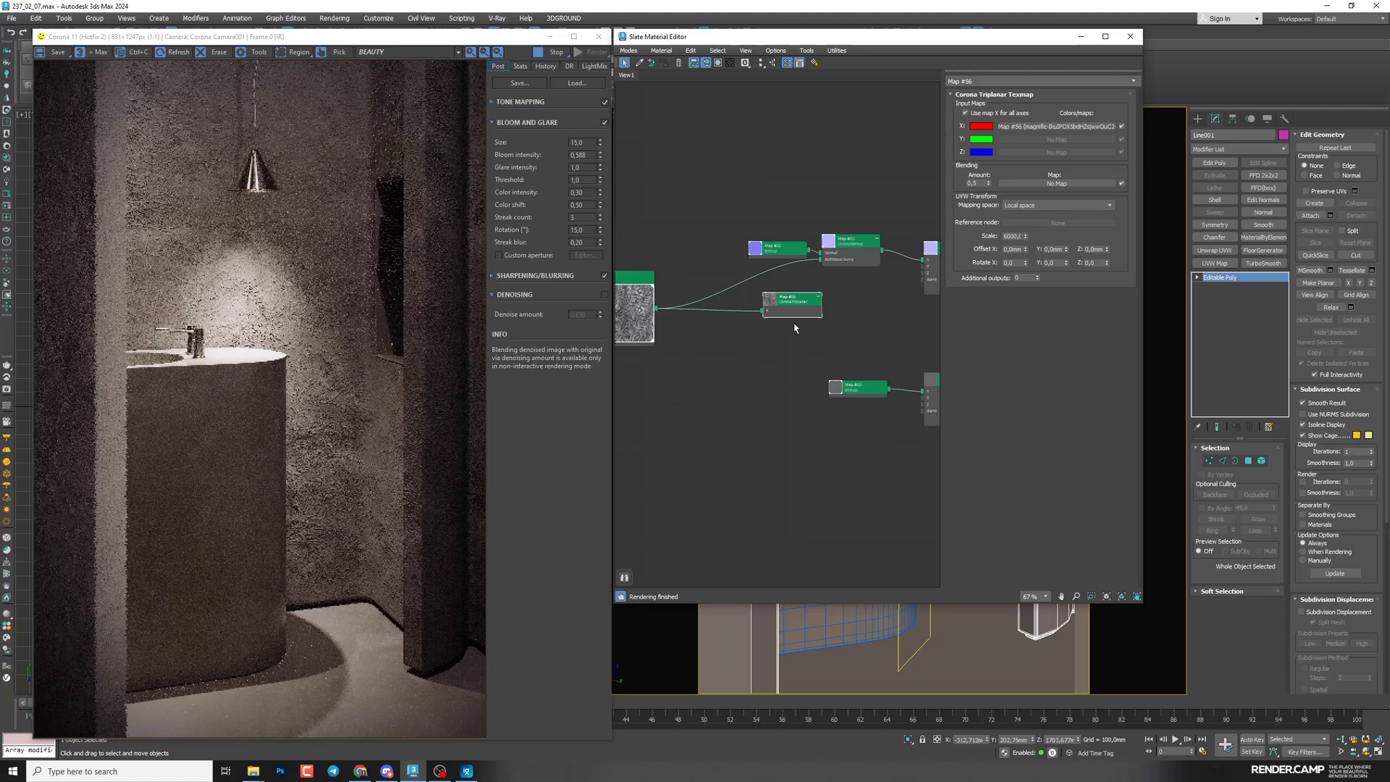
- Feed plaster triplanar Map #56 into Map #53's additional bump and show Map #53's settings
scroll(810, 318, up, 3)
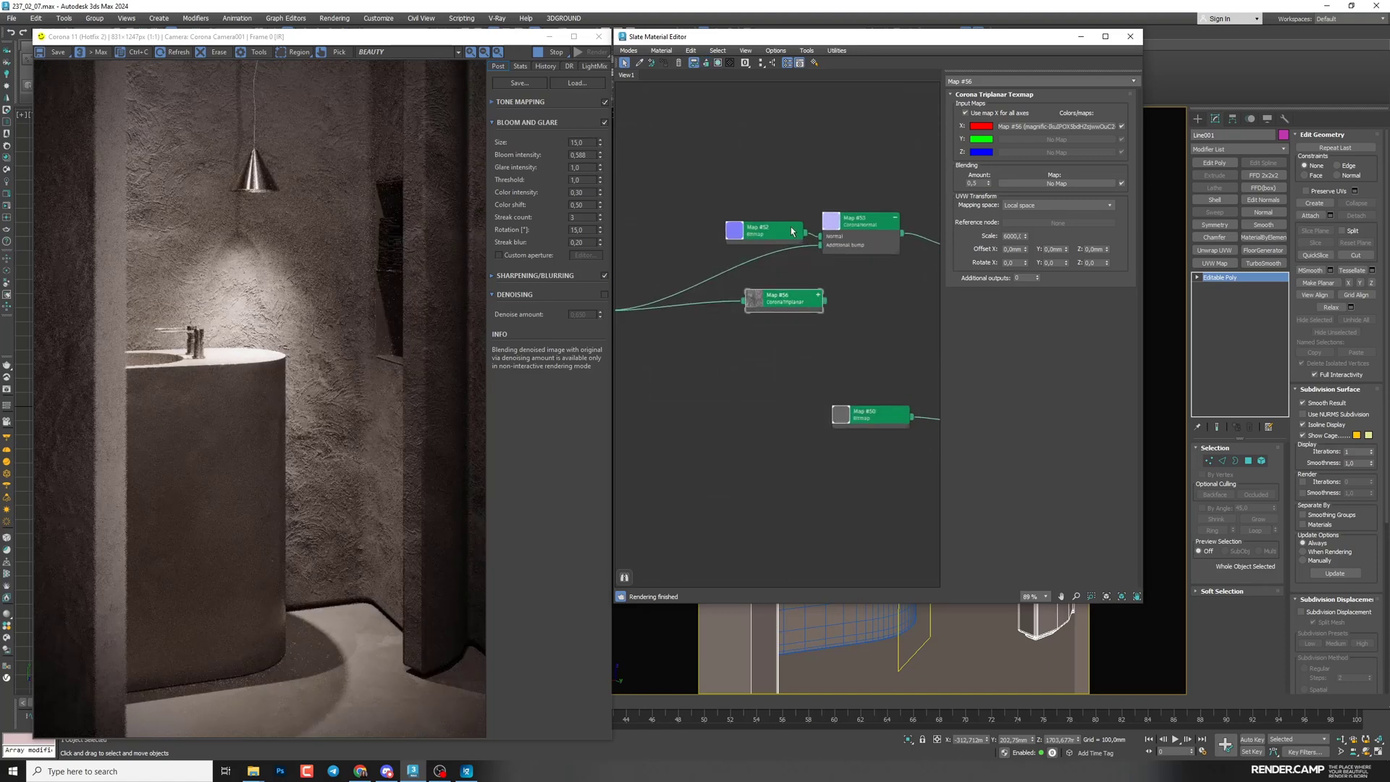
drag(820, 296, 753, 272)
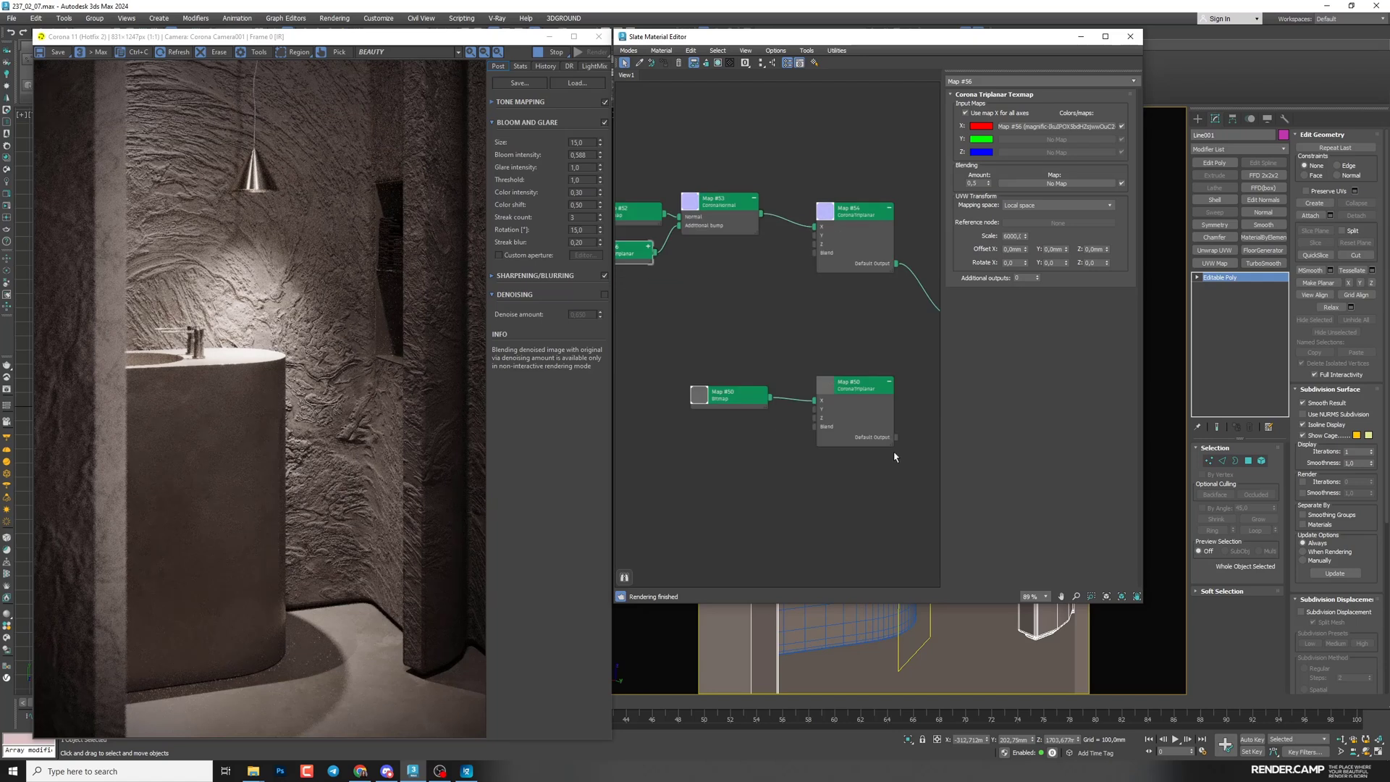
middle_drag(829, 409, 742, 424)
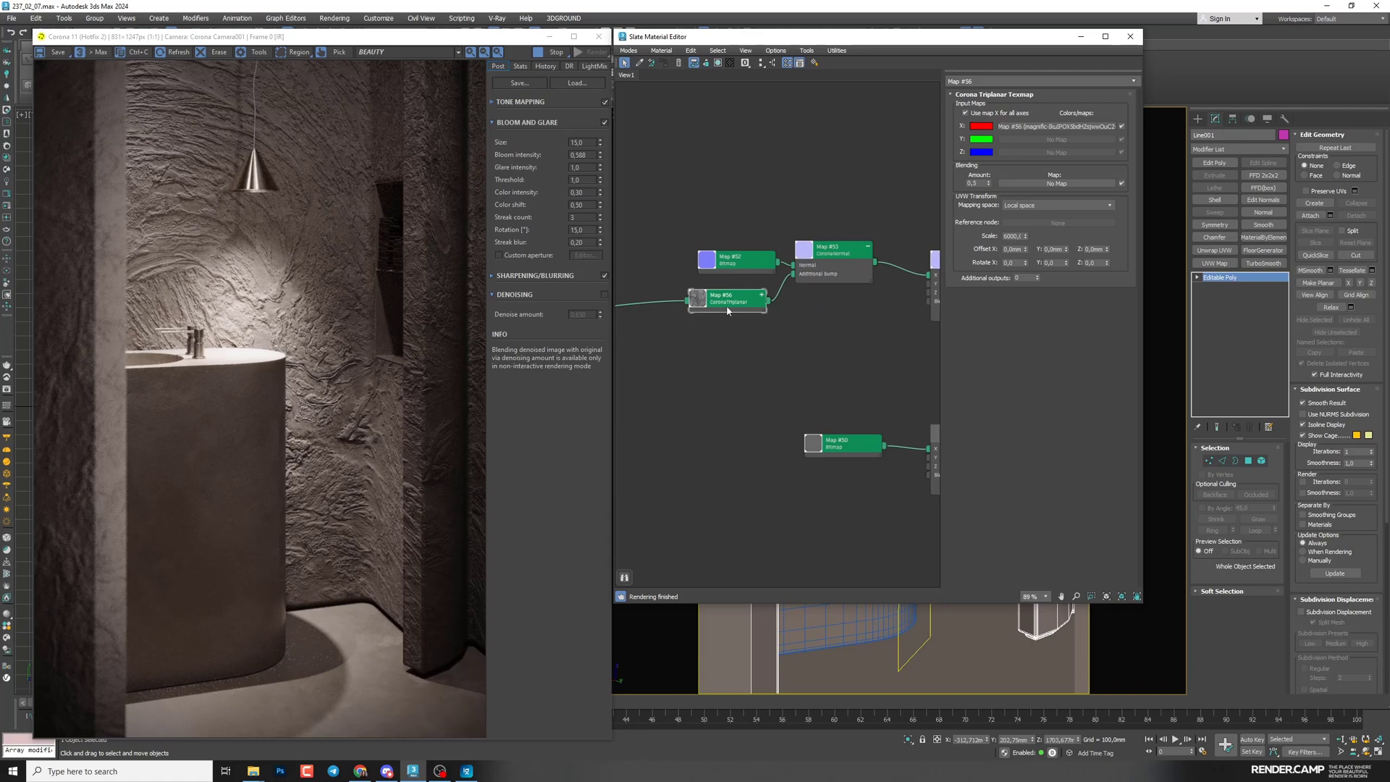
middle_drag(727, 306, 683, 330)
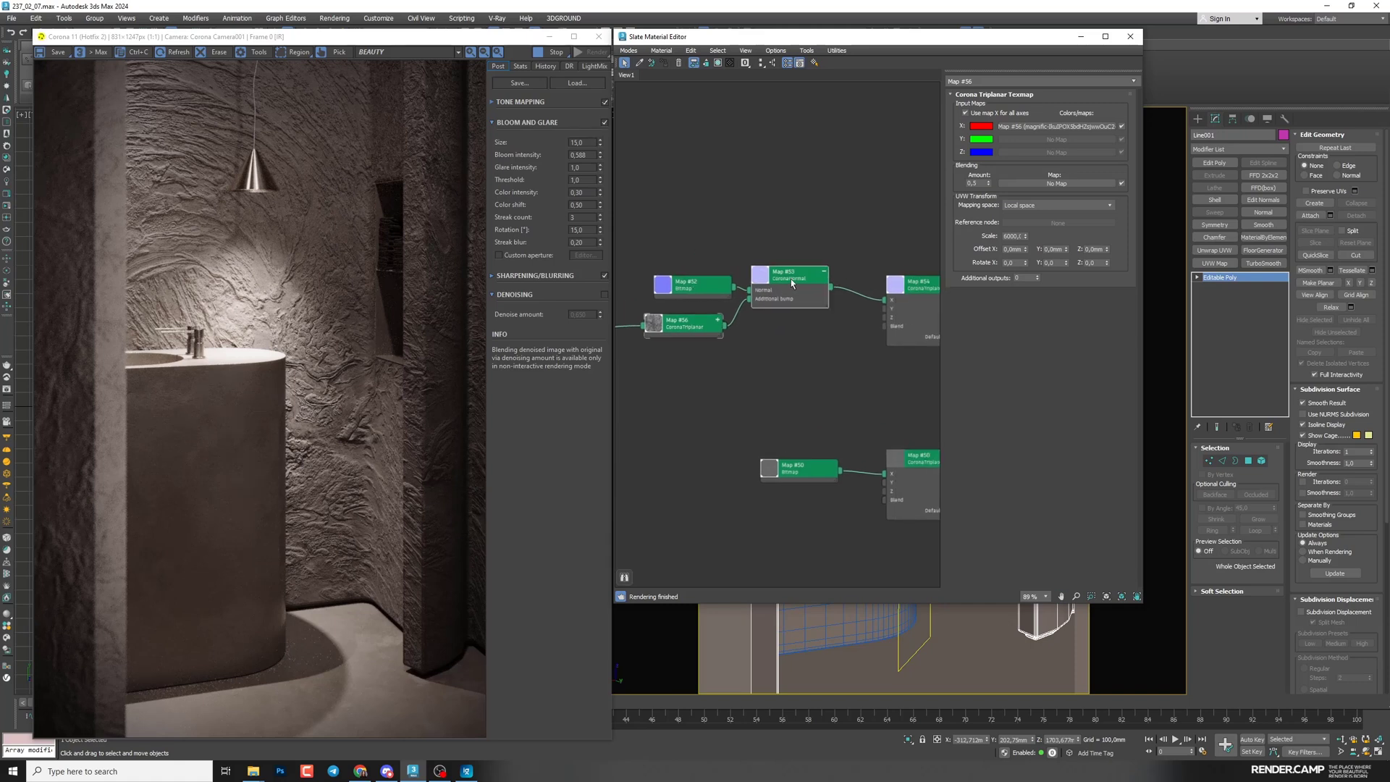
double_click(791, 280)
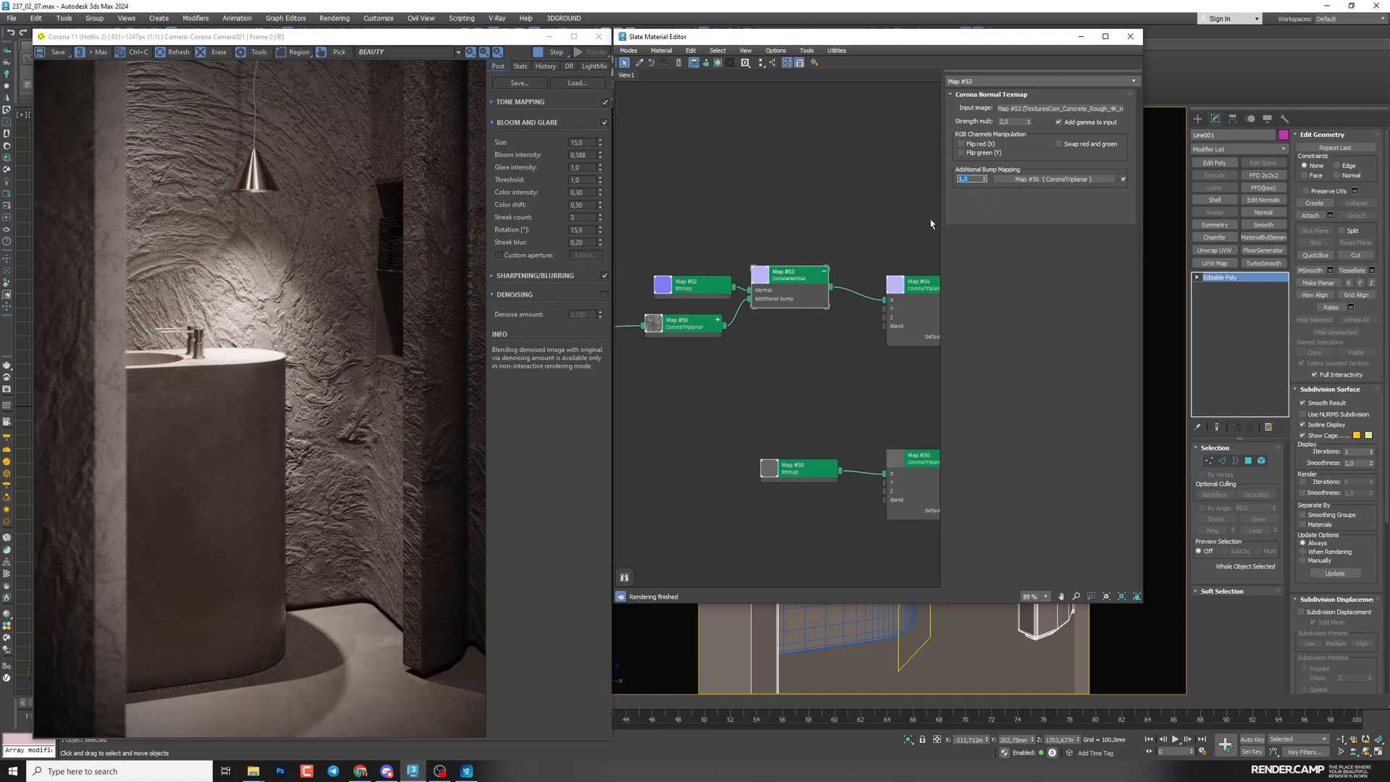
- Set Map #53's additional bump amount to 0,4, after first trying 0,5
text(0,5)
key(Return)
scroll(196, 294, up, 1)
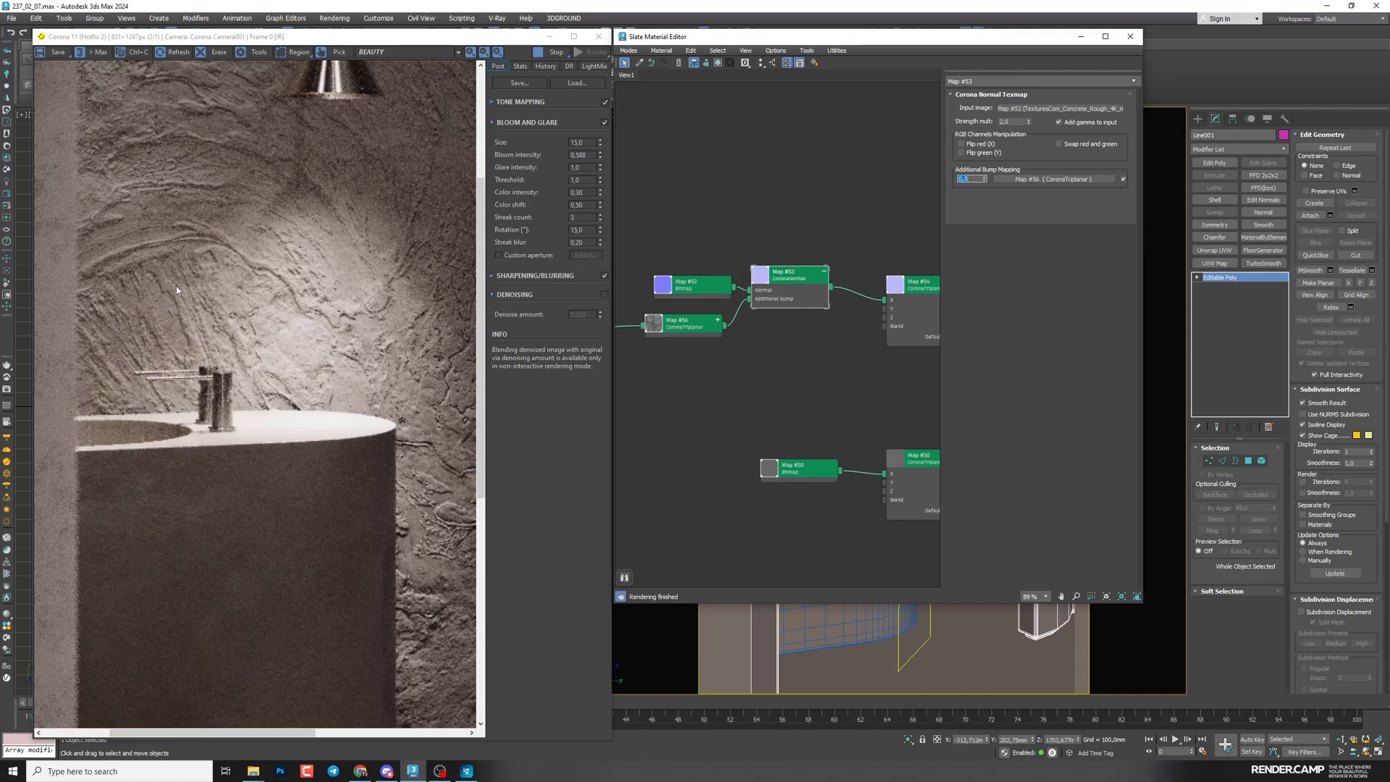
scroll(197, 294, down, 1)
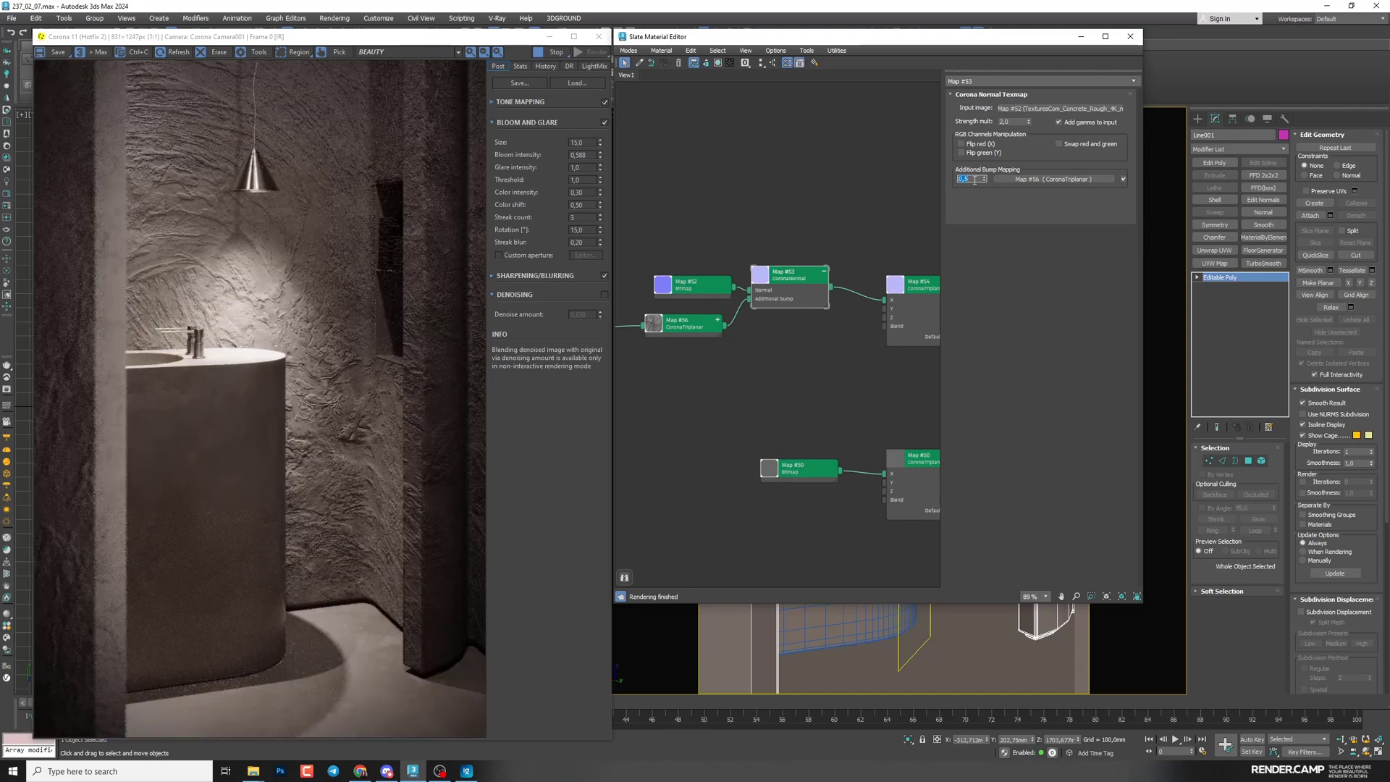
text(0,4)
key(Return)
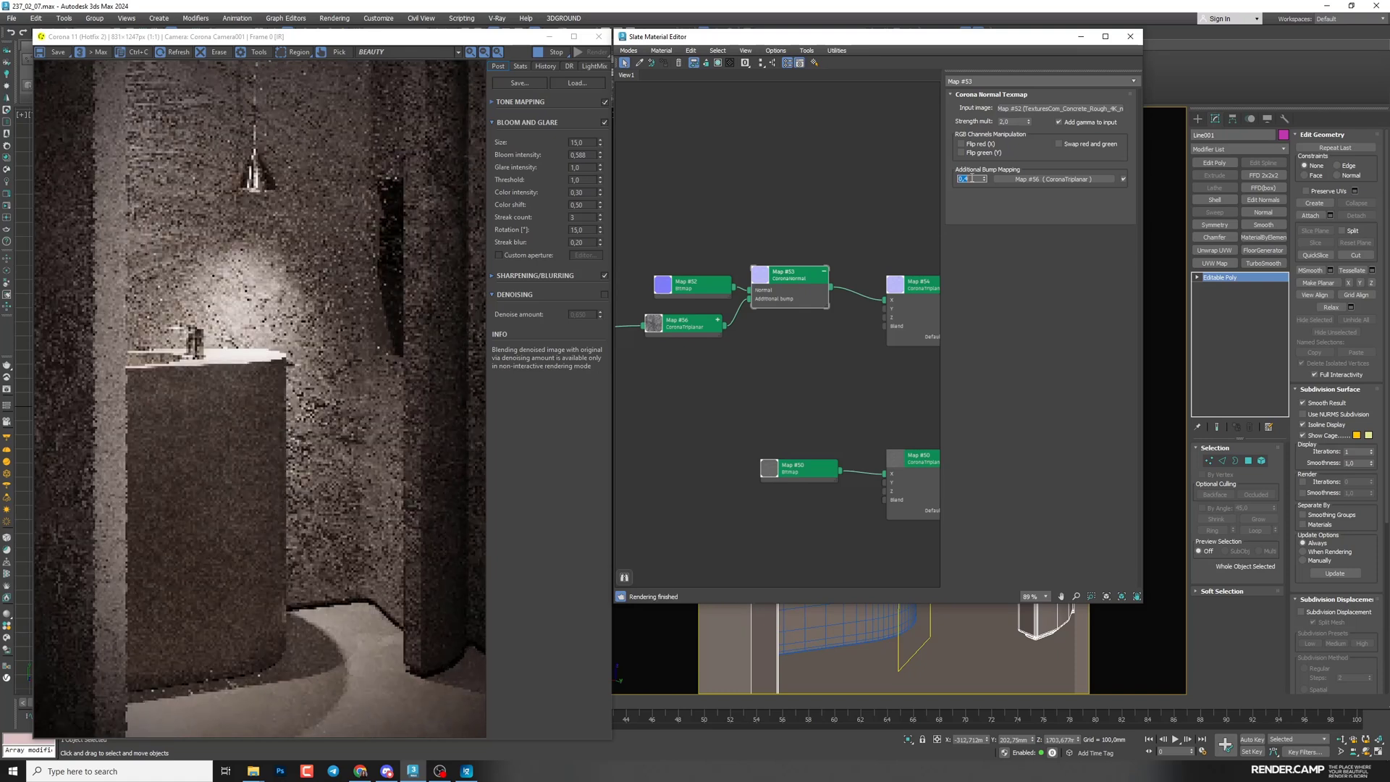
scroll(318, 509, up, 2)
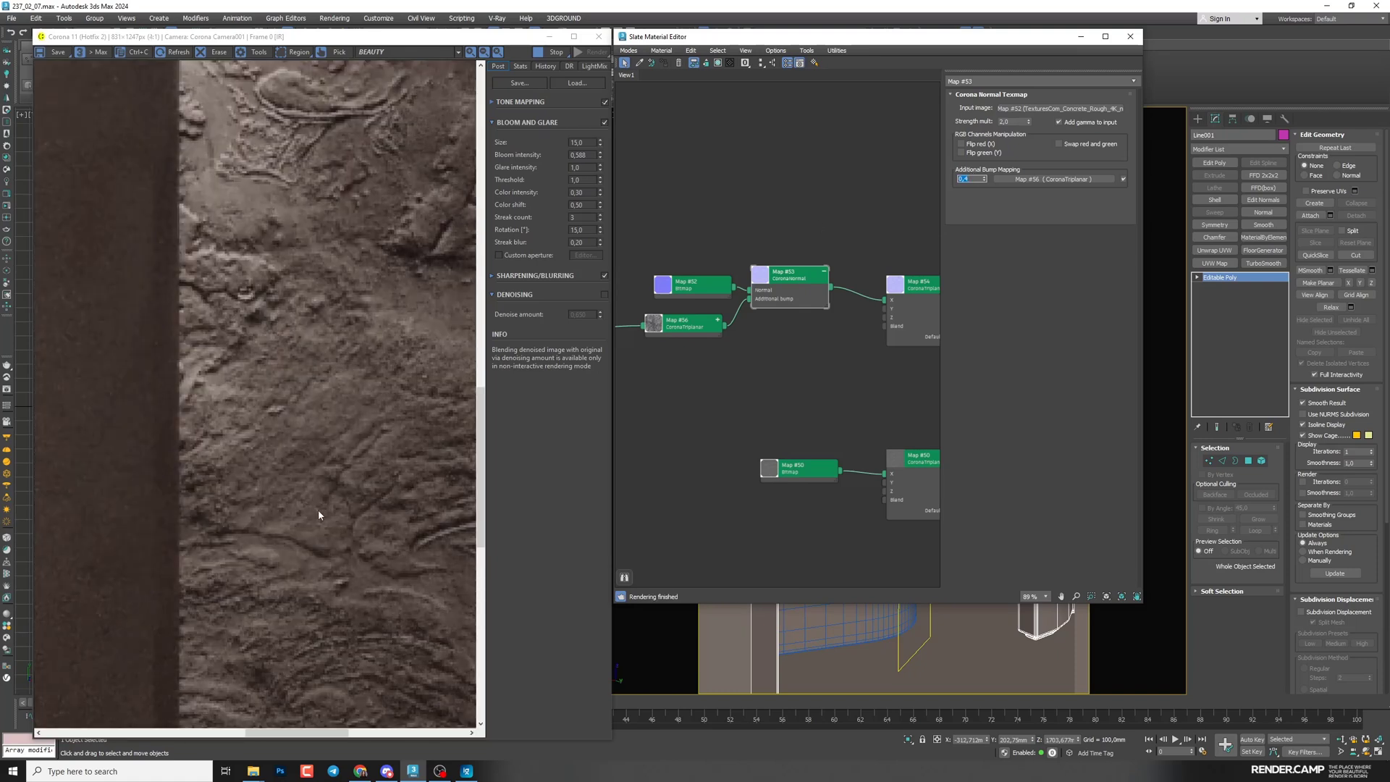
scroll(333, 493, down, 2)
- Wire stucco triplanar Map #50's Default Output into Material #31's displacement
middle_drag(863, 500, 806, 498)
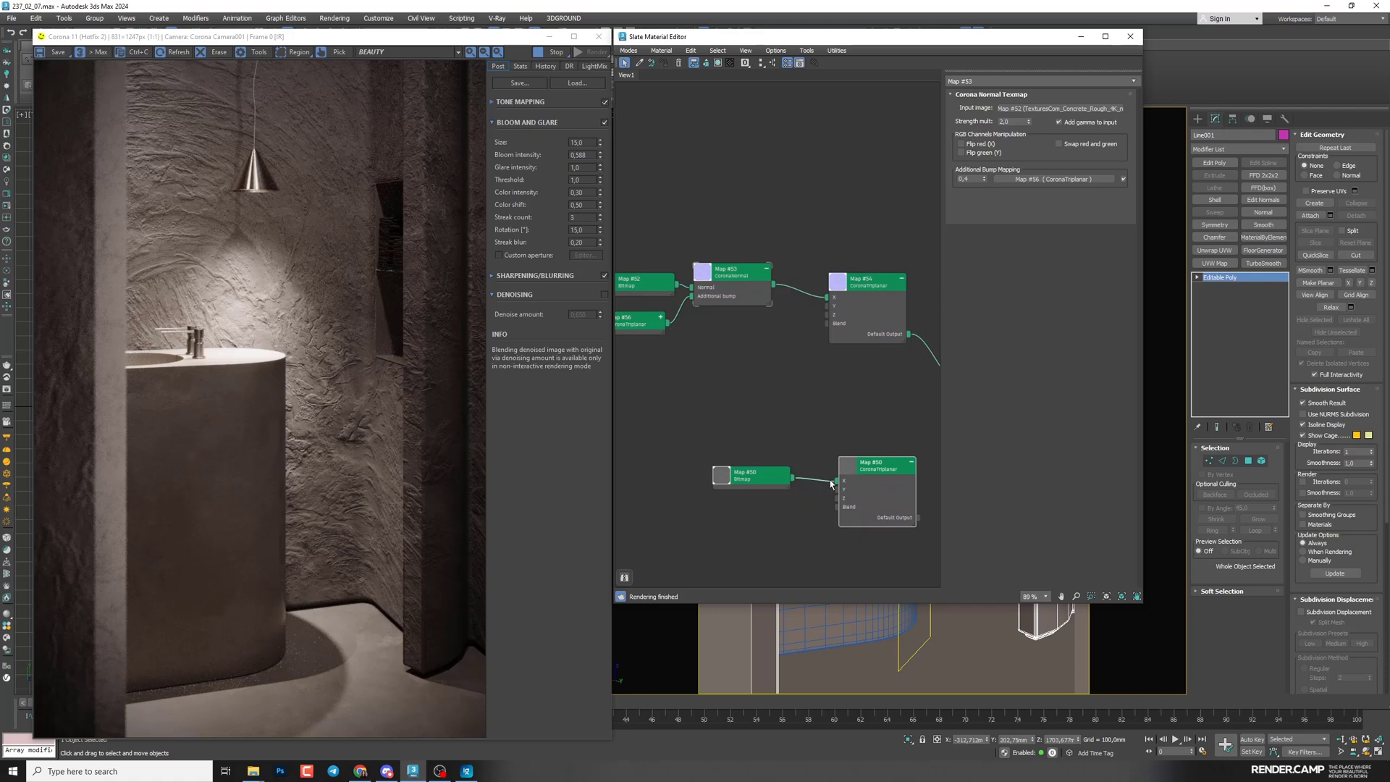
middle_drag(869, 465, 703, 463)
drag(752, 515, 809, 503)
click(870, 286)
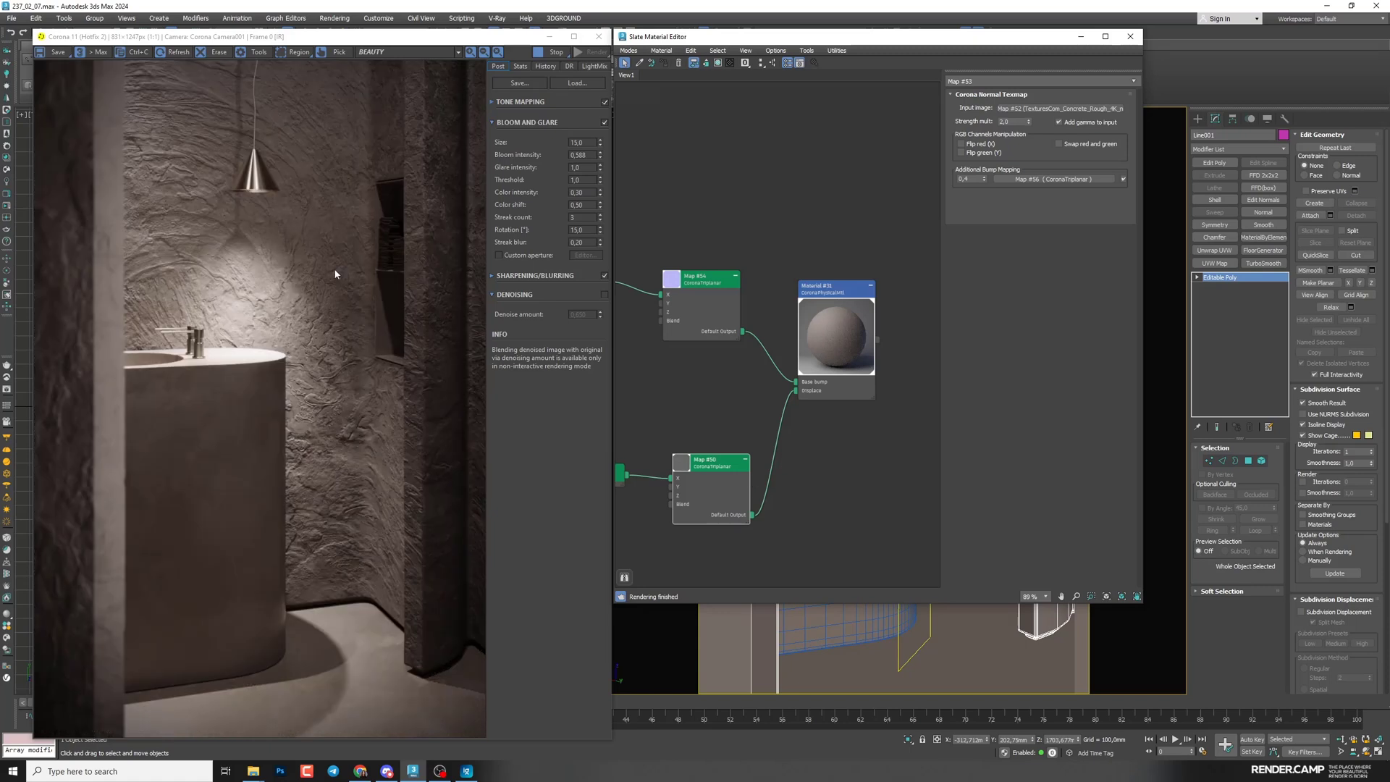